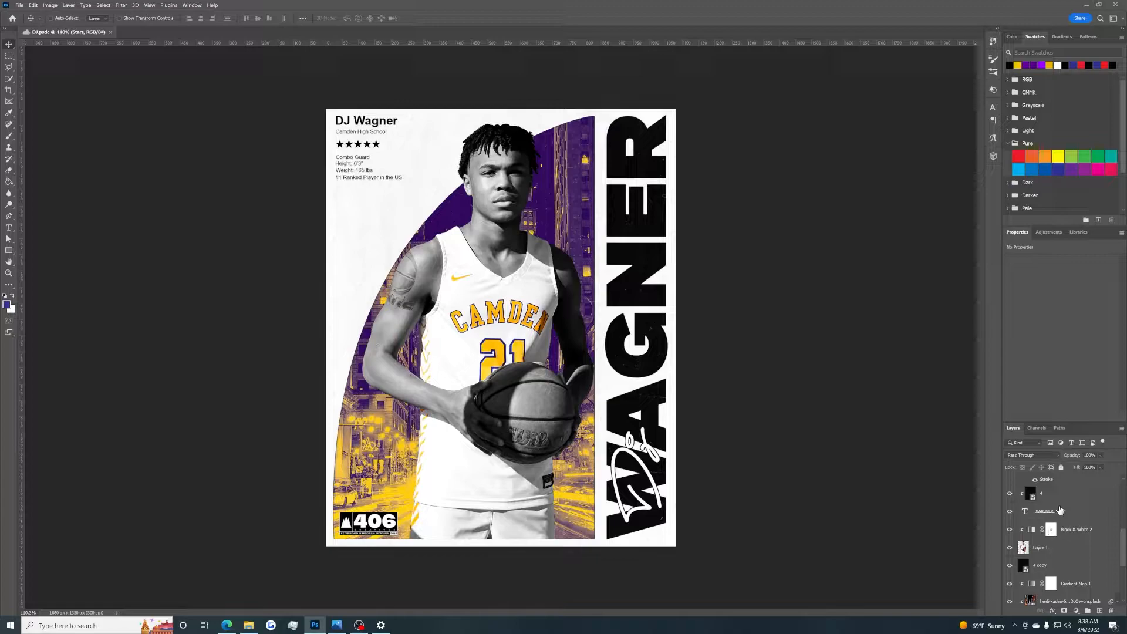
Step: Review the layer stack of the finished basketball poster and select its Layer 1
scroll(1060, 509, "down", 6)
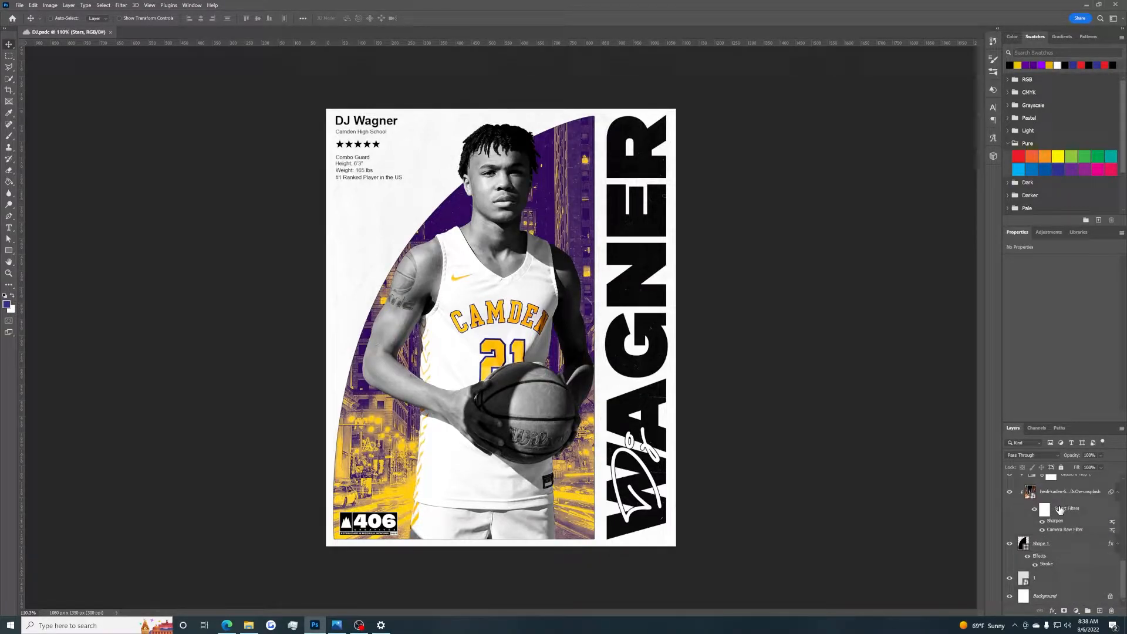
scroll(1059, 510, "up", 3)
right_click(1059, 510)
left_click(1041, 528)
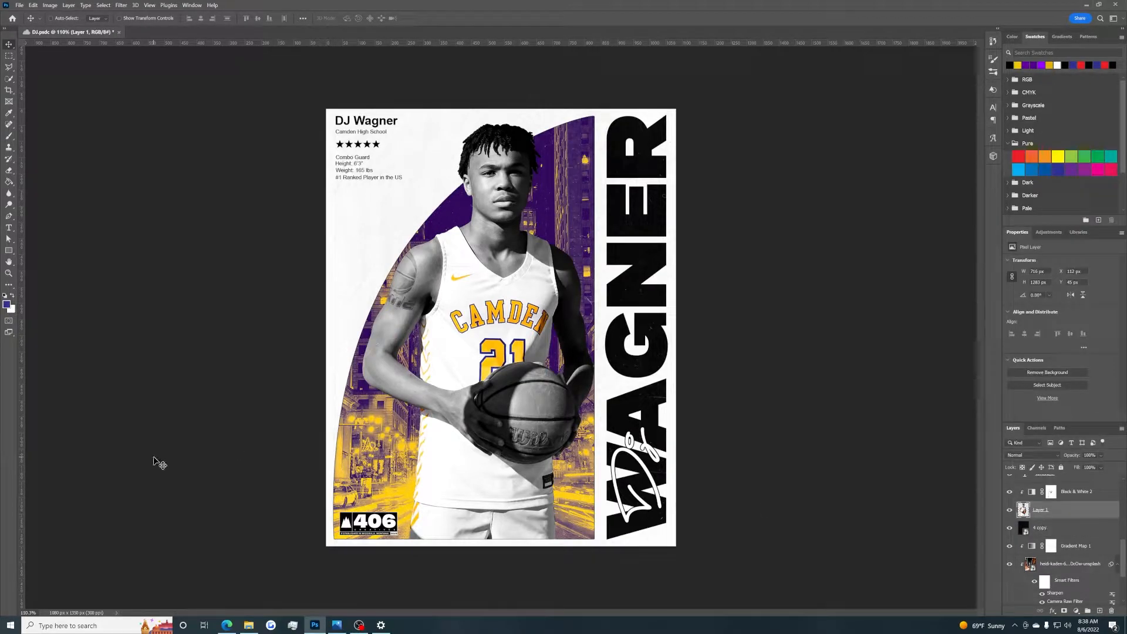
Step: Switch to the web browser and look through the sports designer's Behance portfolio for poster inspiration
left_click(227, 625)
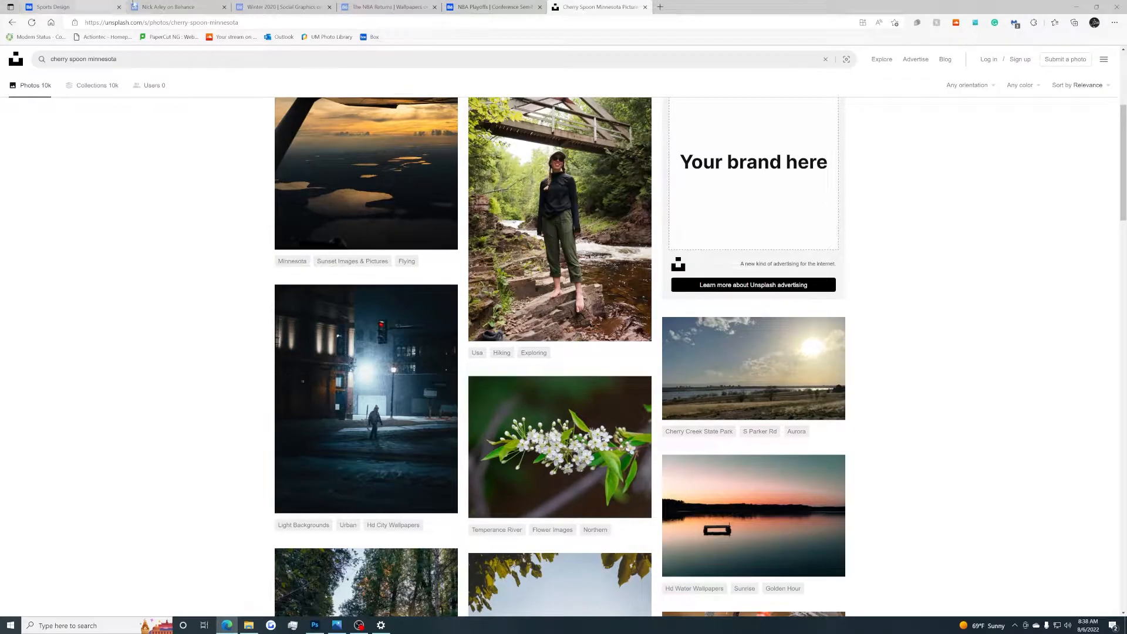
left_click(145, 8)
left_click_drag(163, 174, 243, 177)
left_click(236, 185)
left_click_drag(224, 283, 279, 321)
left_click(48, 311)
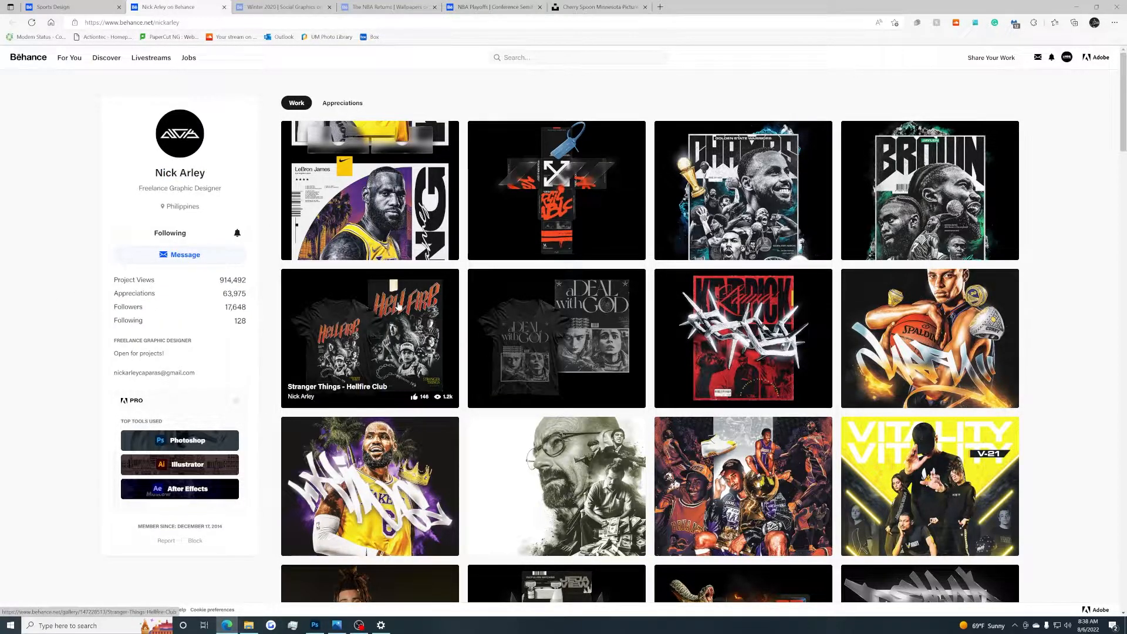
scroll(512, 269, "down", 8)
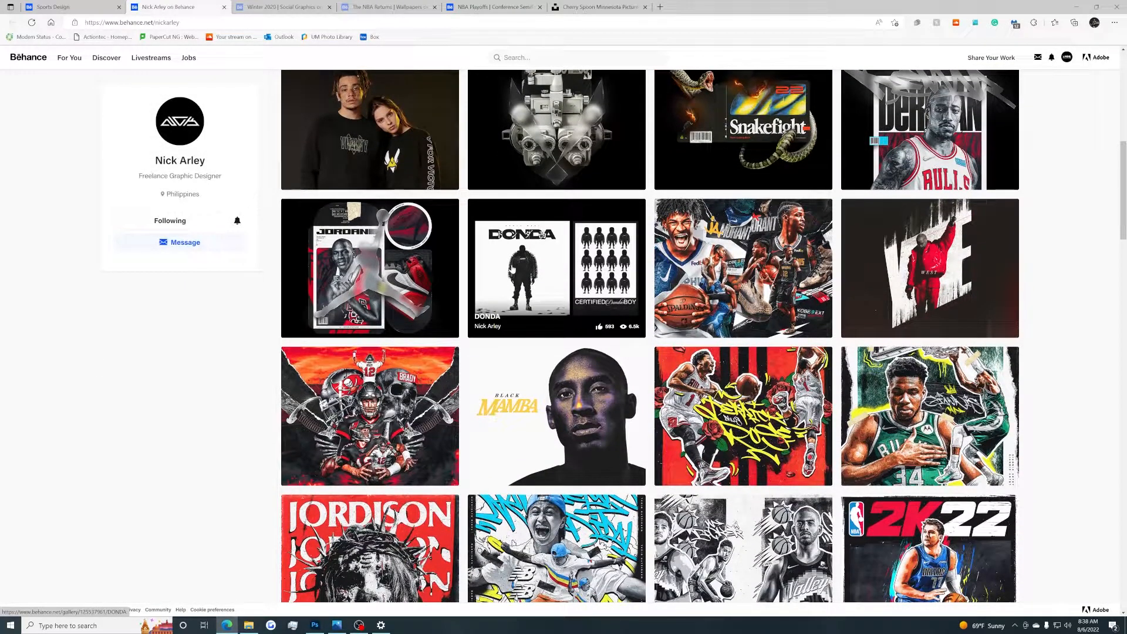
scroll(522, 363, "down", 7)
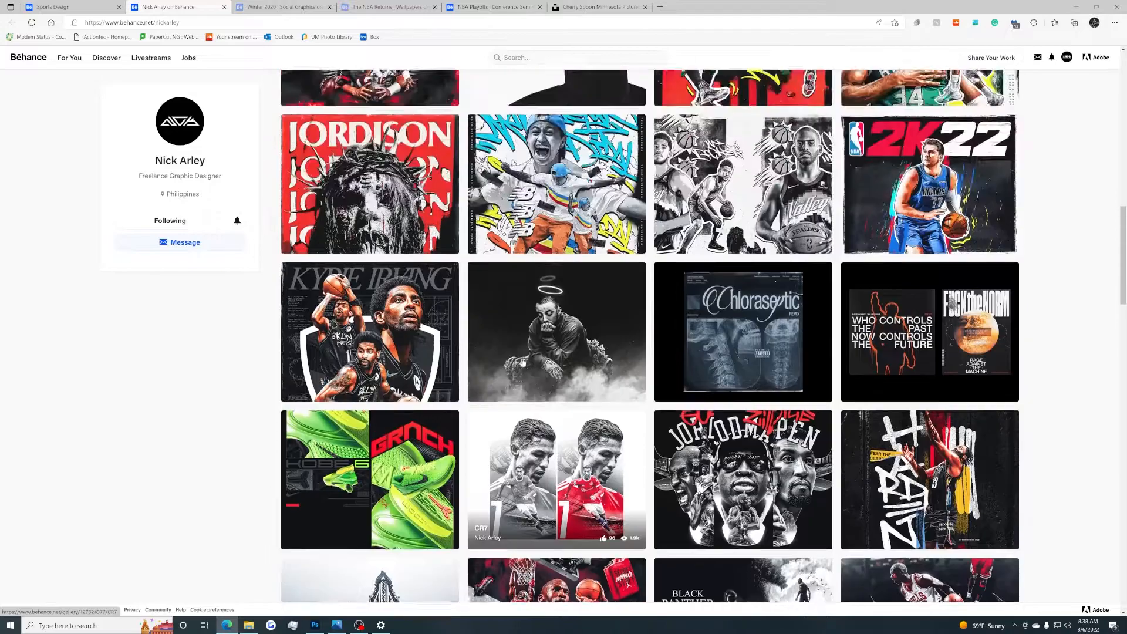
scroll(521, 364, "up", 15)
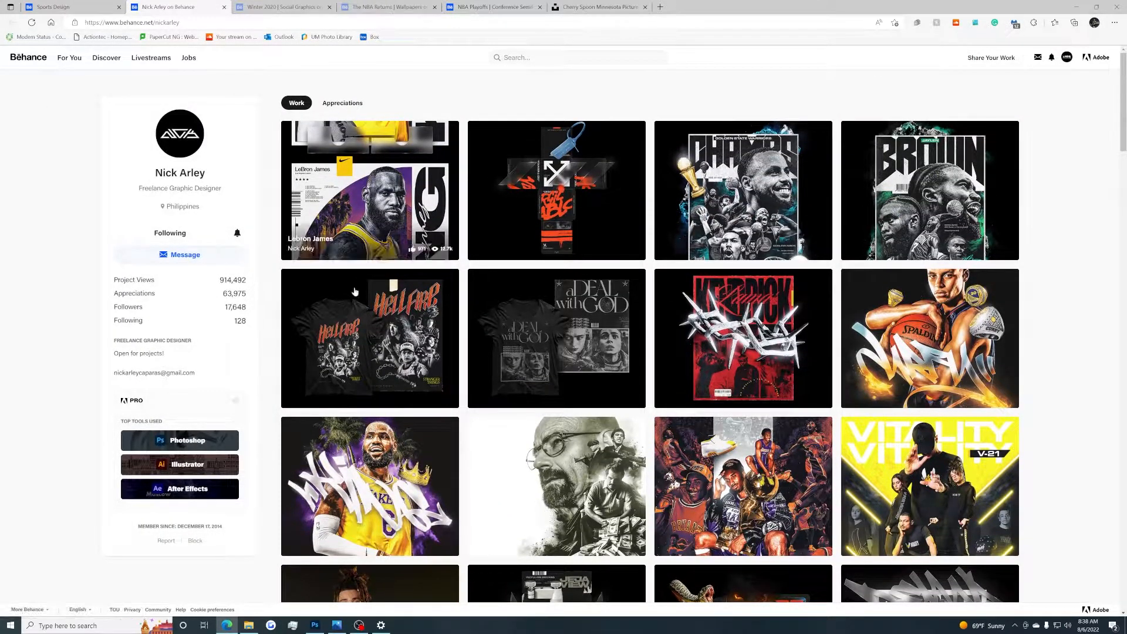
Step: Return to Photoshop and create a new document from the Instagram Portrait preset, 1080 x 1350 px at 300 ppi with white background
left_click(315, 625)
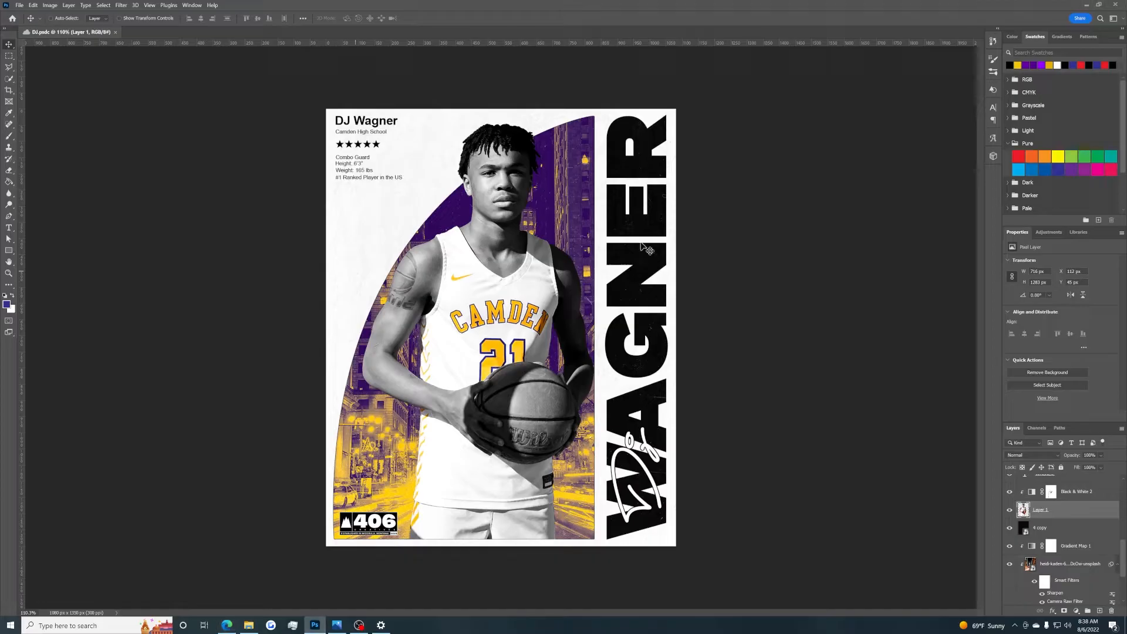
left_click(20, 4)
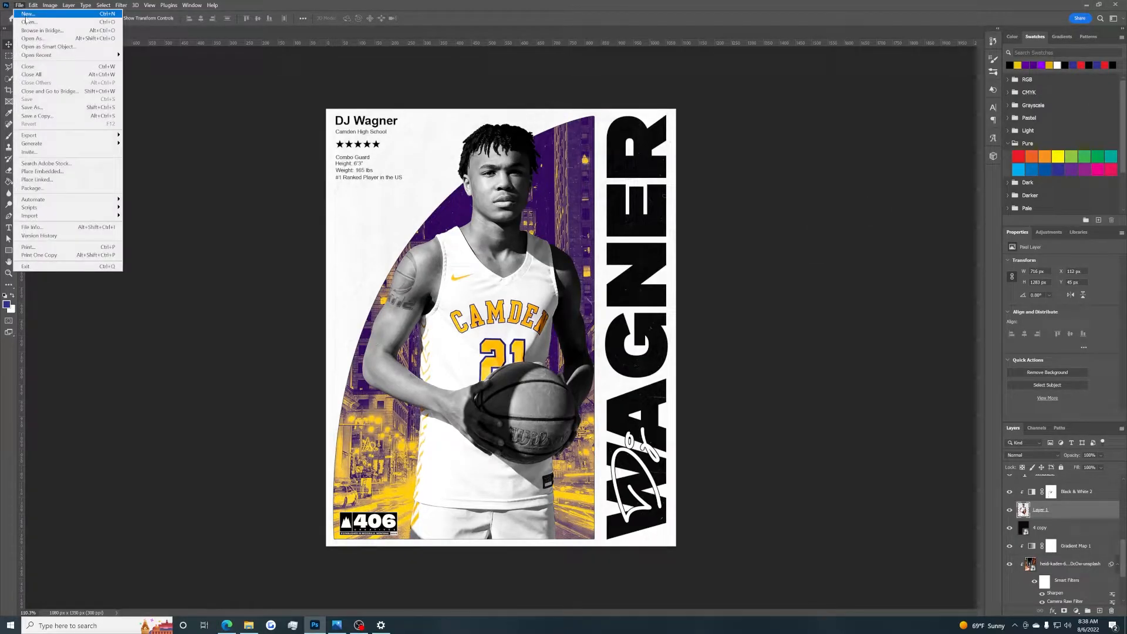
left_click(26, 15)
left_click(751, 166)
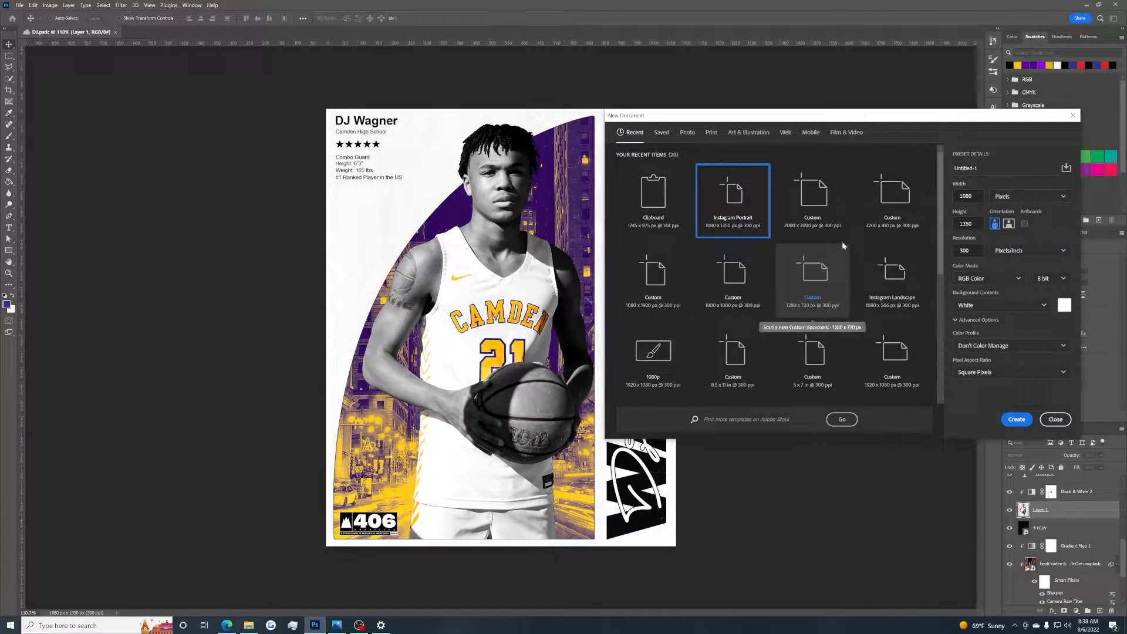
left_click(1016, 419)
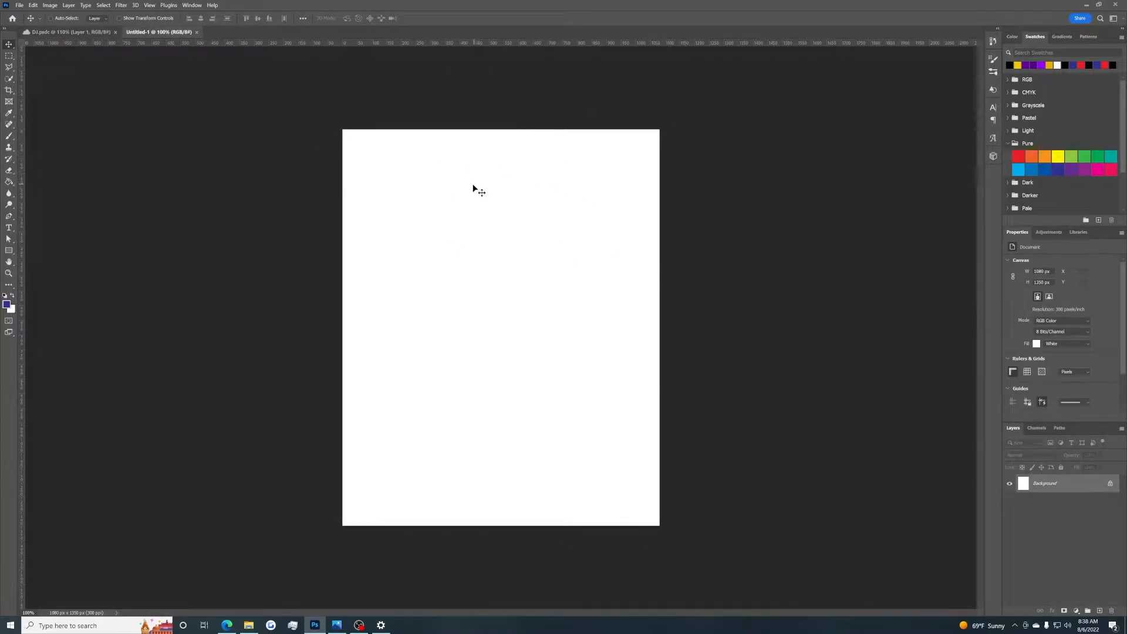
Step: Start a Pen tool shape on the blank page with a straight bottom edge running from near the lower-left corner to about three-quarters across
left_click(69, 32)
left_click(141, 33)
key("p")
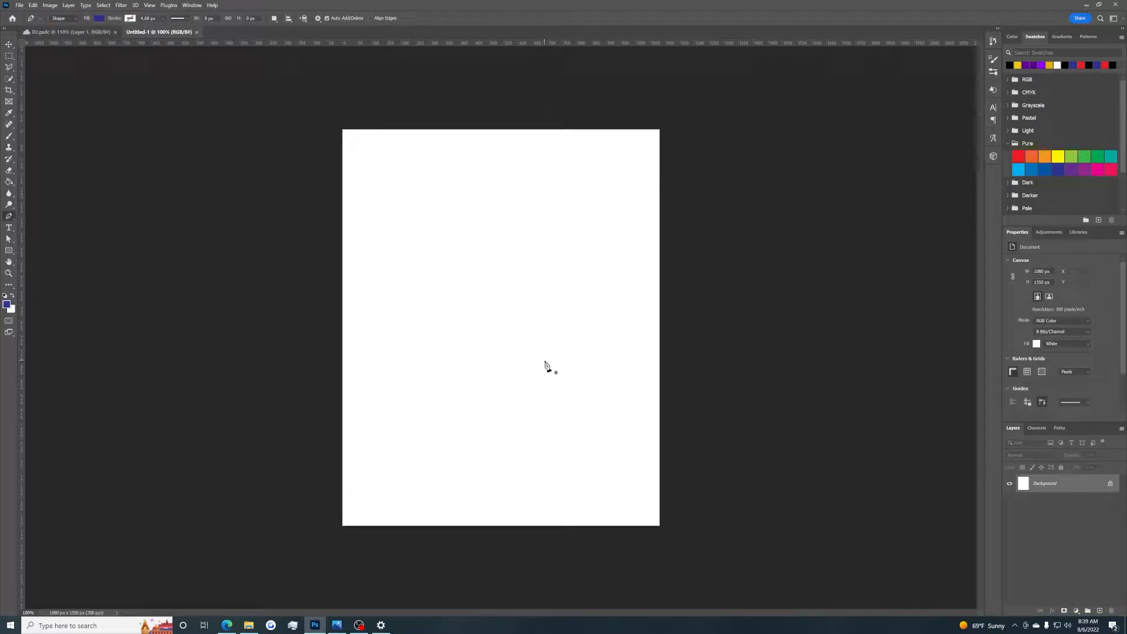
scroll(545, 365, "down", 5)
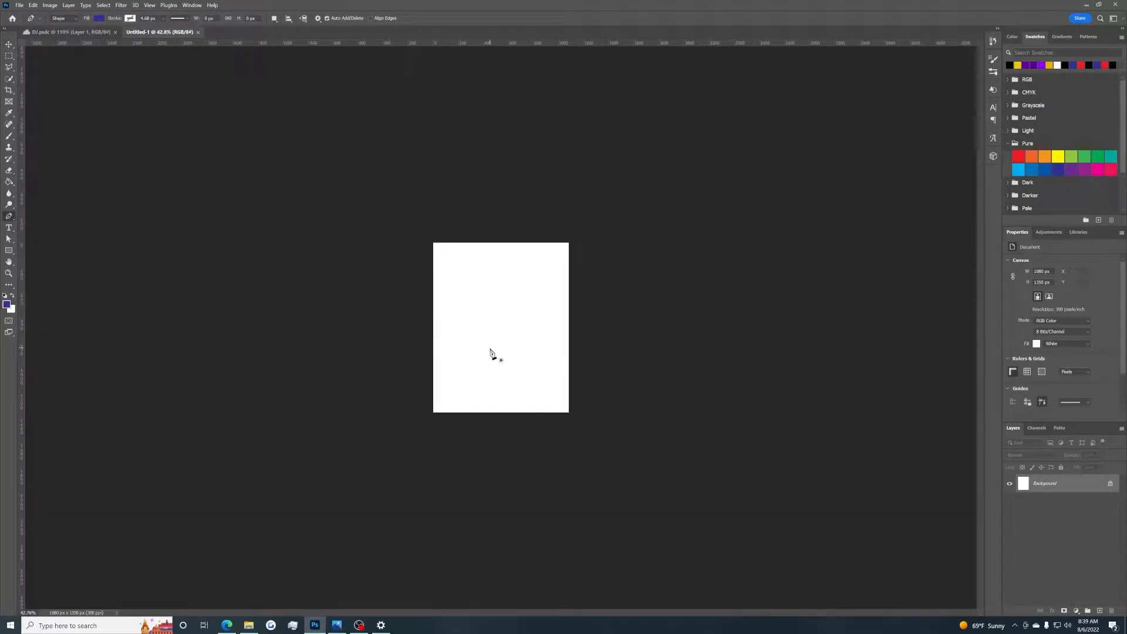
left_click(438, 404)
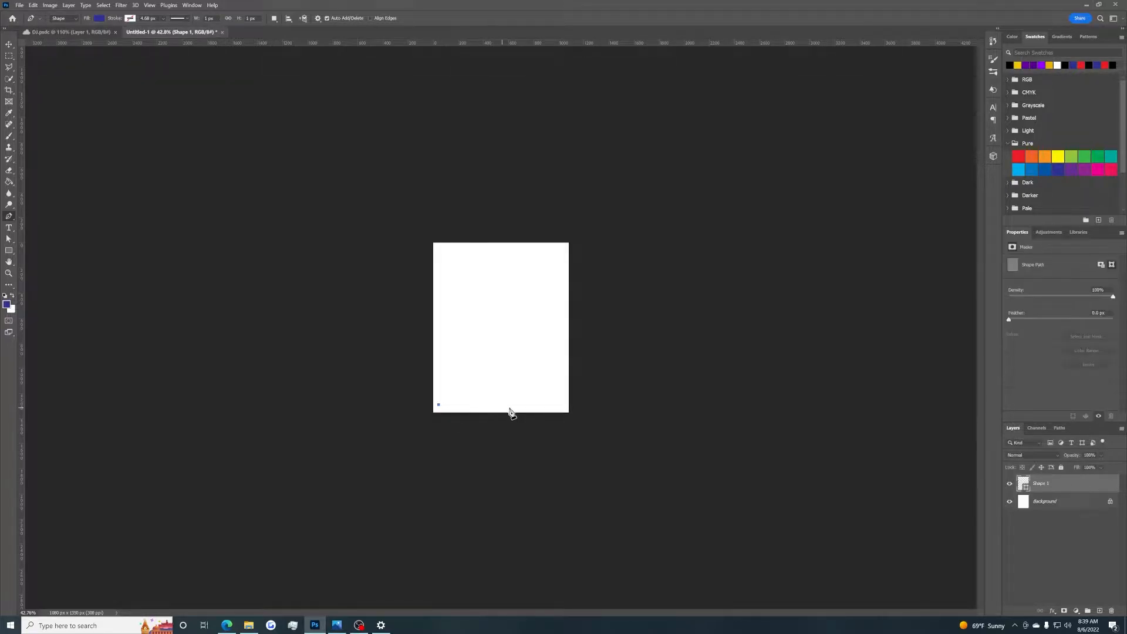
left_click(540, 406)
left_click(540, 362, "shift")
key("ctrl+z")
left_click(527, 327, "shift")
key("ctrl+z")
Step: Add a vertical right side and close the shape with a curved left side, about 814 px wide and 1228 px tall
left_click(541, 405)
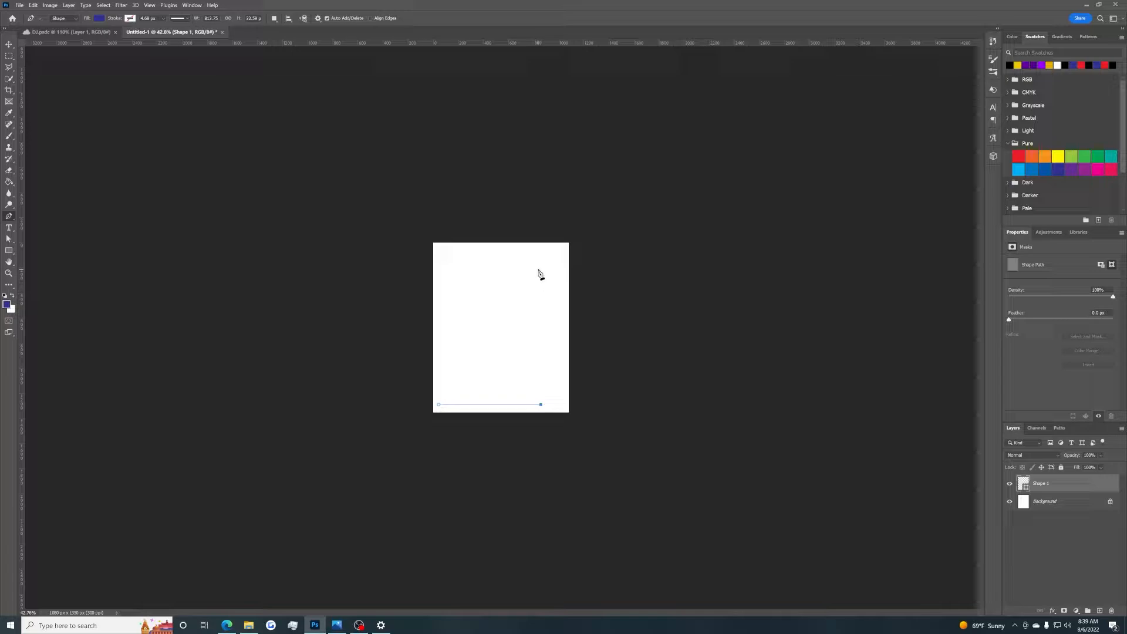
left_click(541, 250)
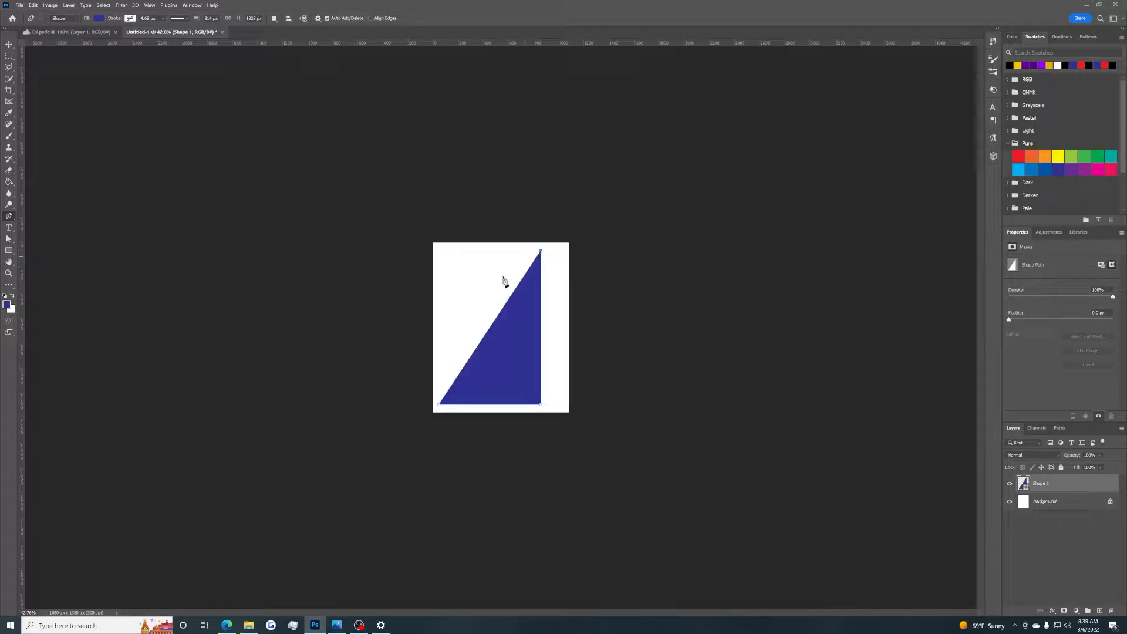
left_click(440, 405)
left_click_drag(439, 408, 428, 573)
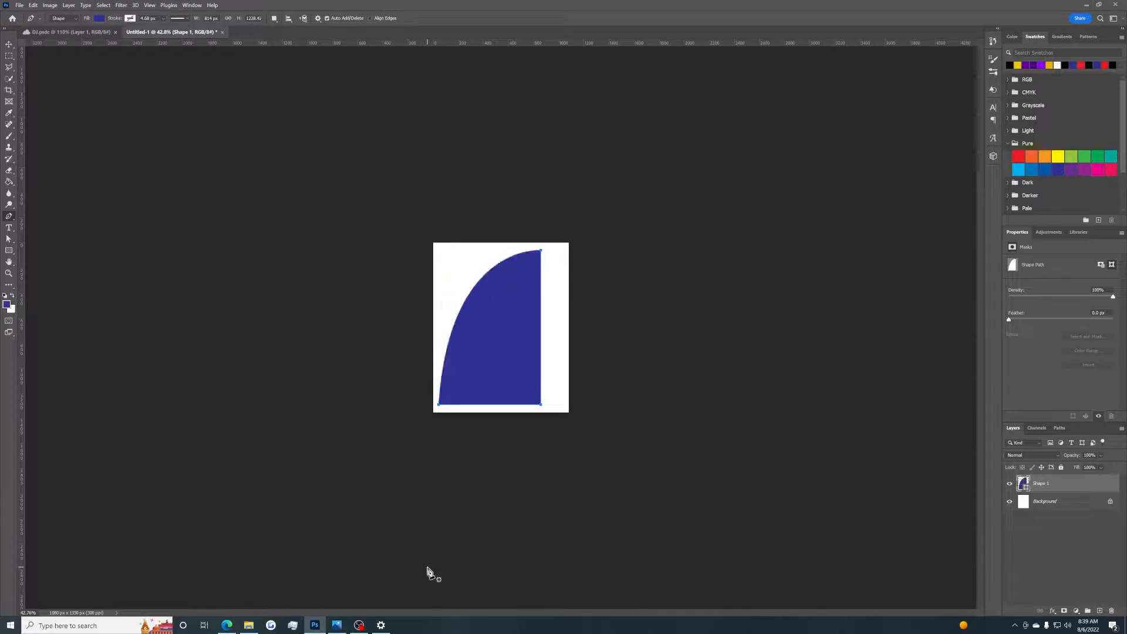
Step: Move the quarter-arch shape slightly down the page and nudge it a little to the left
left_click(9, 45)
scroll(445, 259, "up", 2)
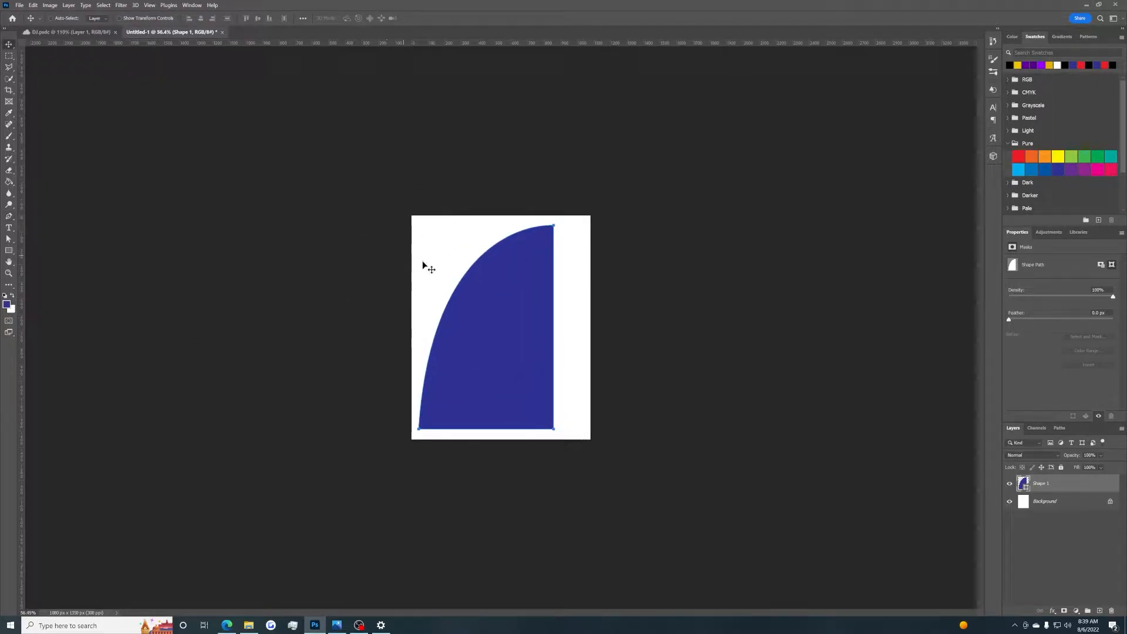
scroll(482, 324, "up", 3)
left_click_drag(478, 322, 485, 329)
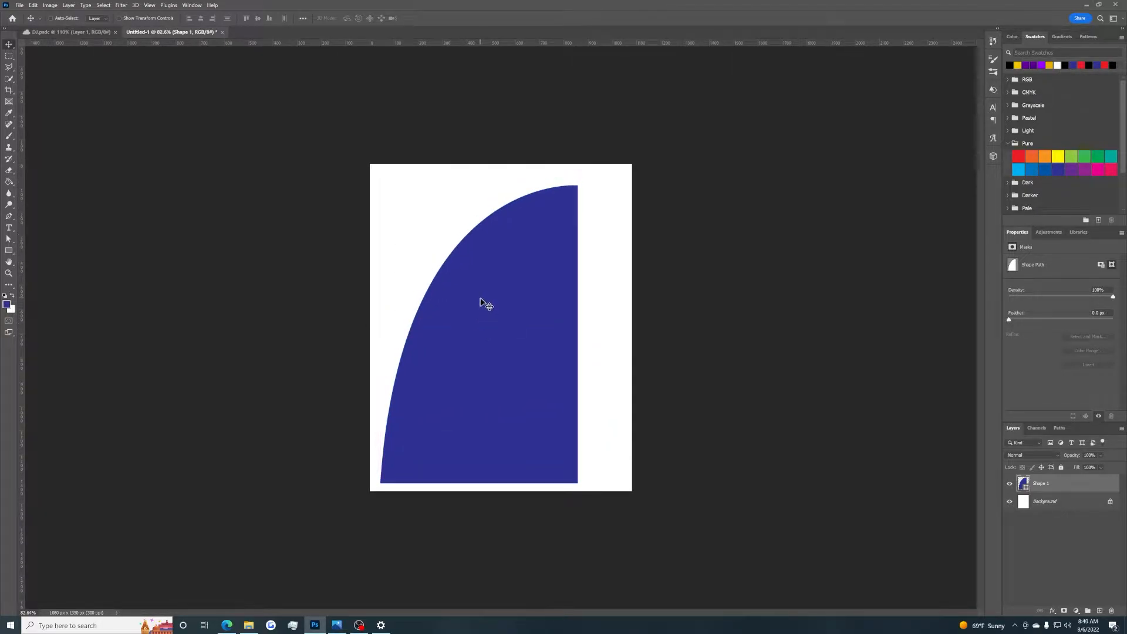
key("Left")
key("Left")
key("Left")
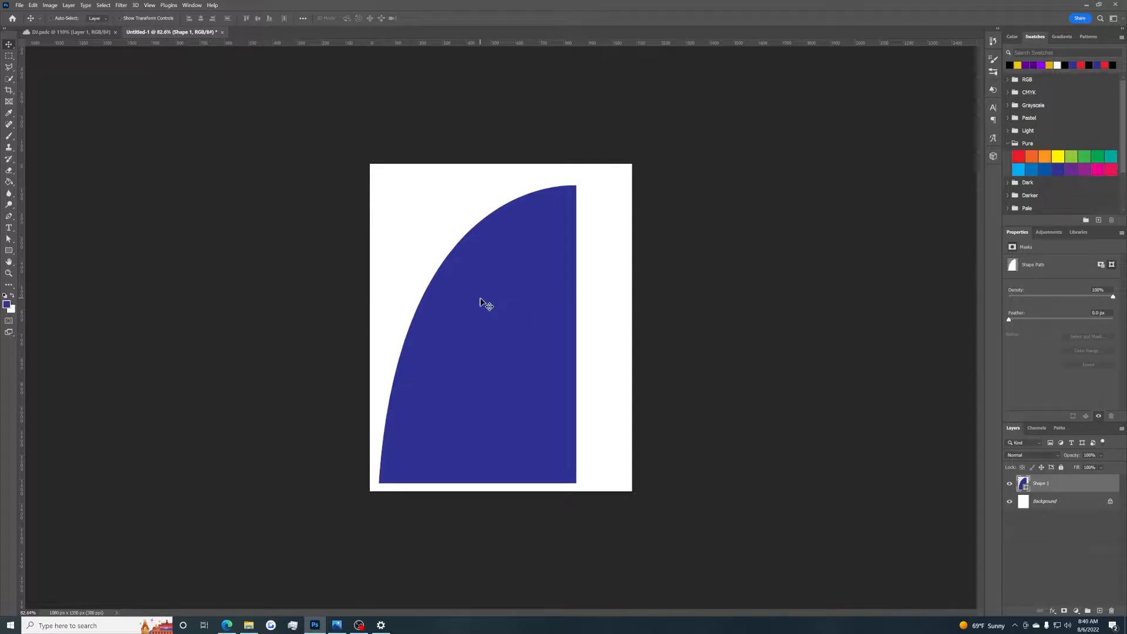
Step: Stretch the arch shape upward to about 1283 px tall and nudge it slightly left to even out its page margins
key("ctrl+t")
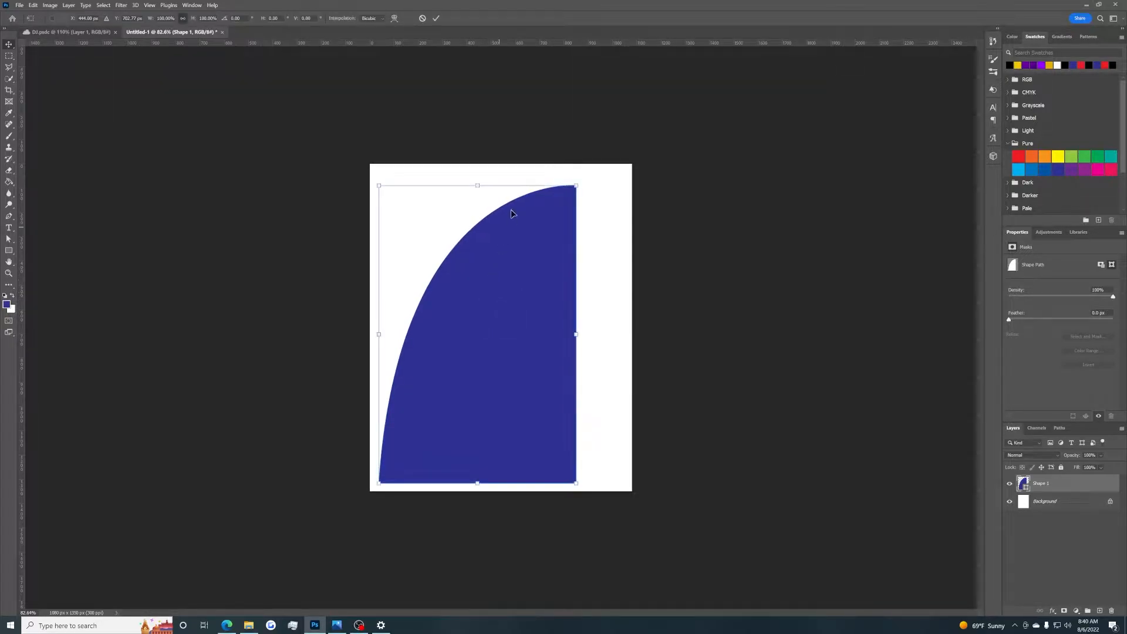
left_click_drag(476, 185, 477, 172)
key("Return")
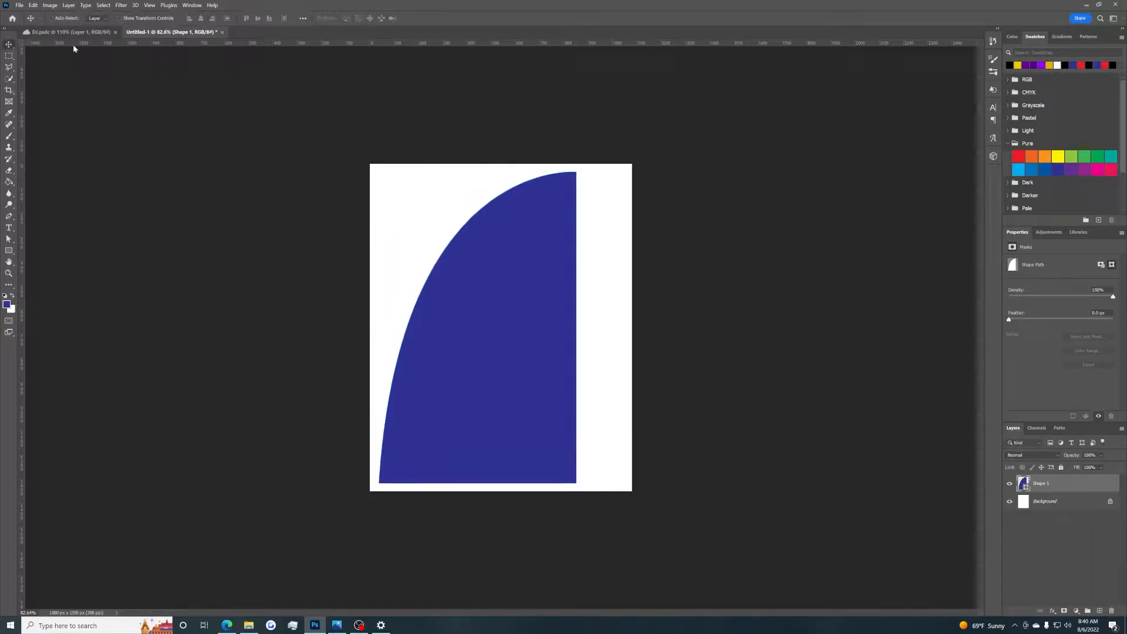
left_click_drag(207, 44, 255, 22)
key("Left")
key("Left")
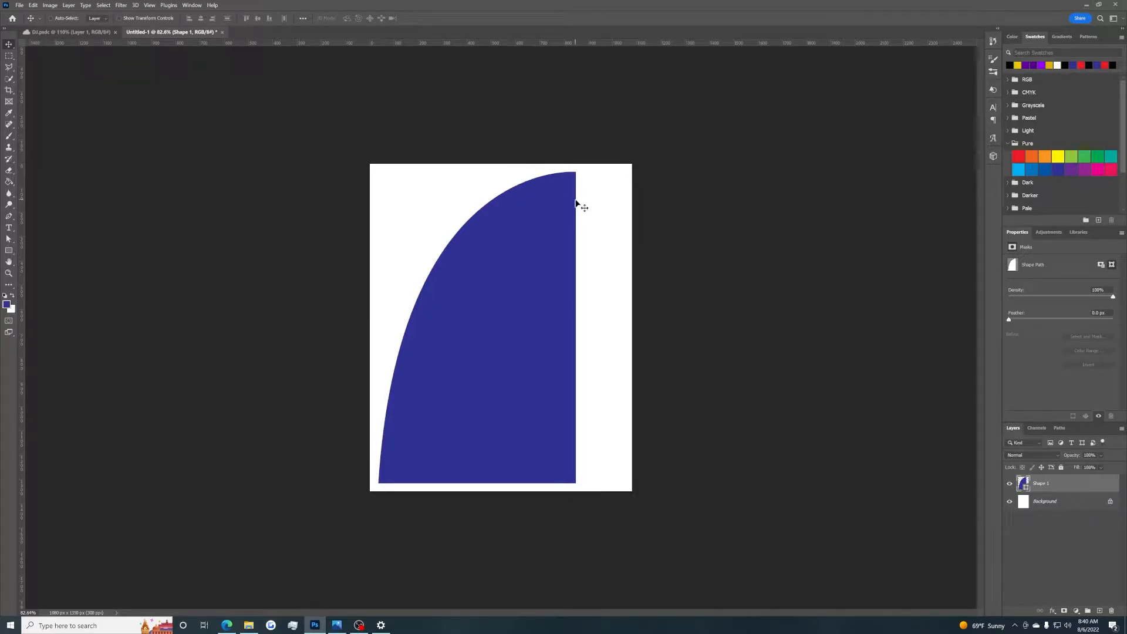
Step: Change the arch shape's fill colour to black
key("ctrl+1")
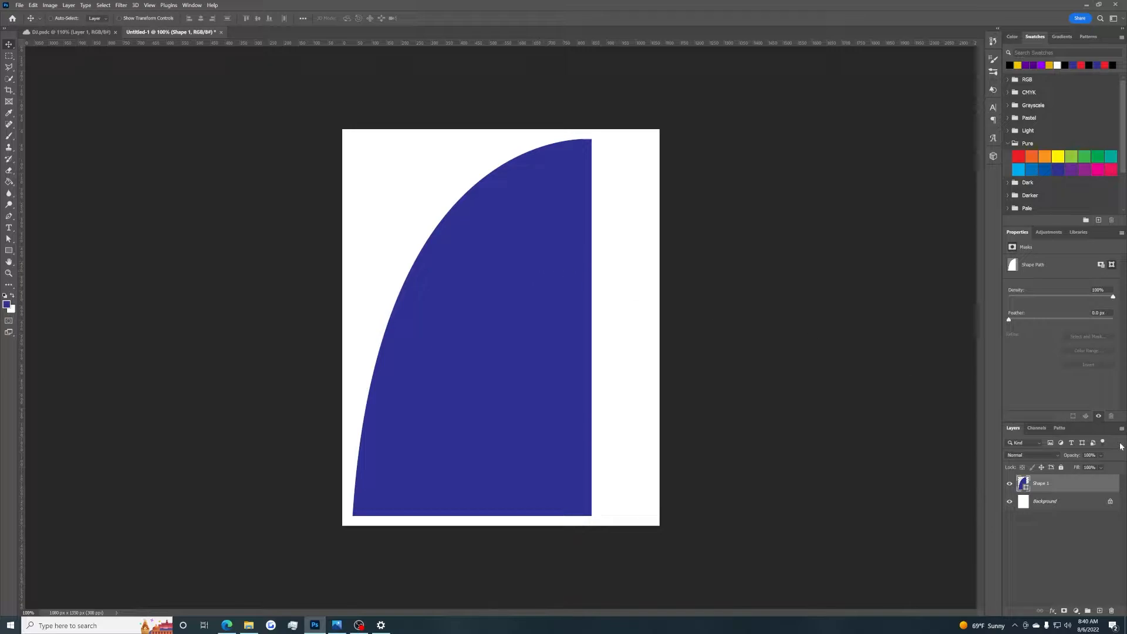
left_click(9, 251)
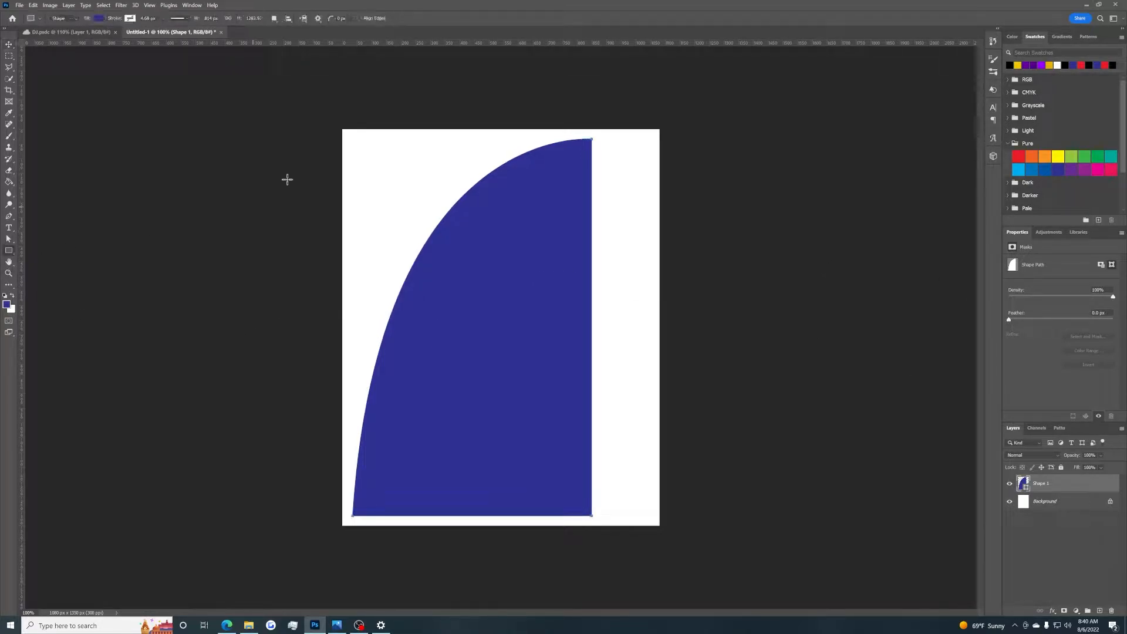
left_click(98, 18)
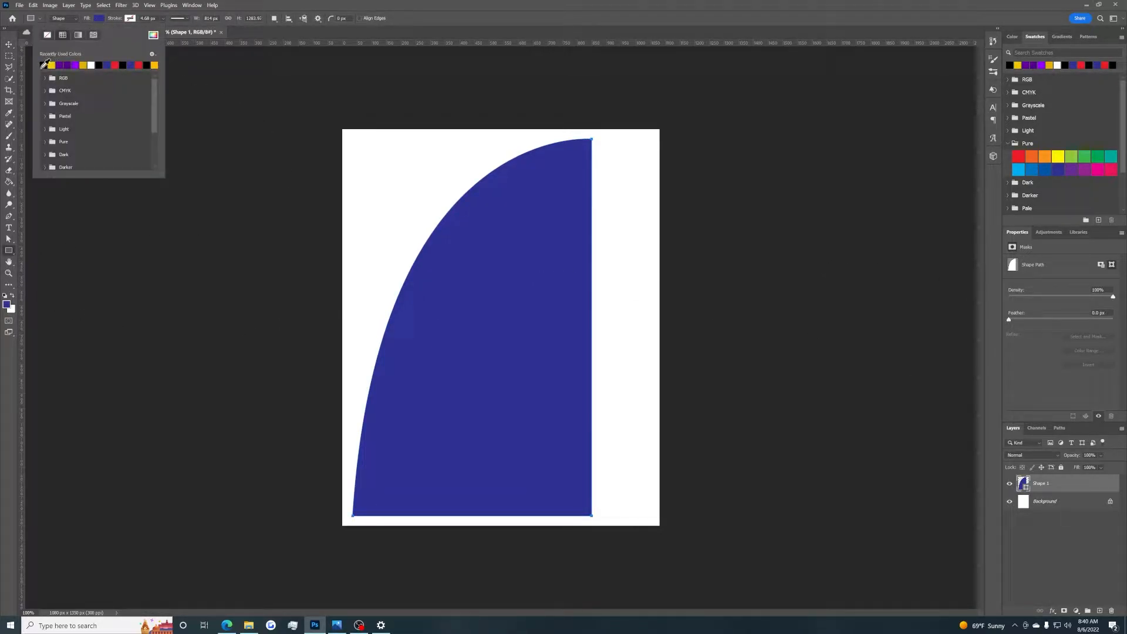
left_click(43, 66)
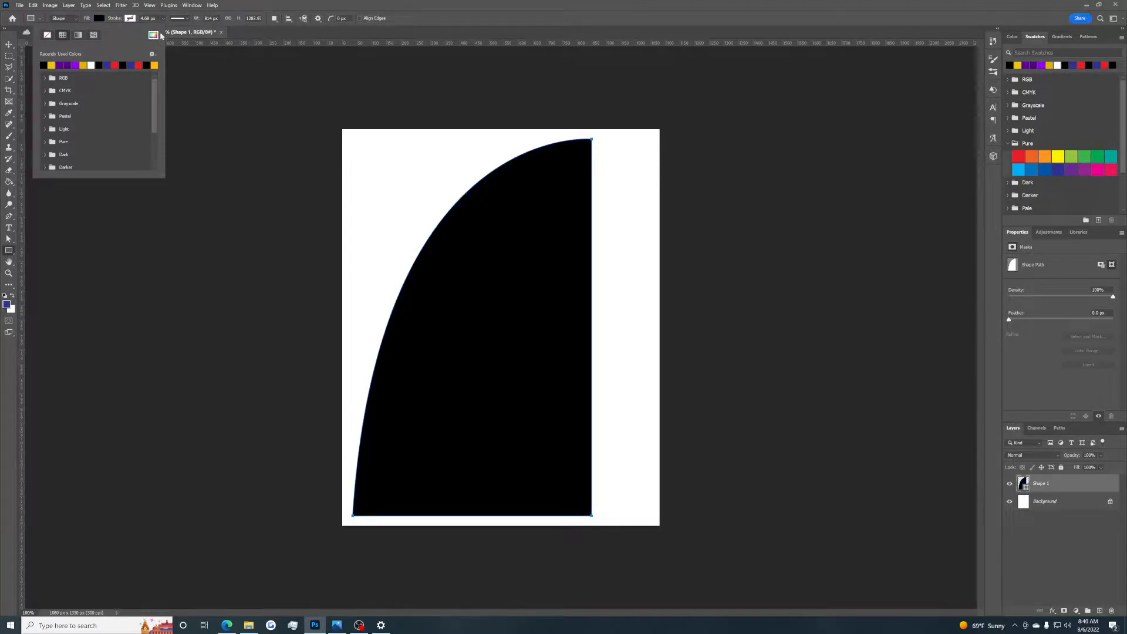
Step: Give the arch shape a black stroke with a width of 1 px and deselect its layer
left_click(130, 18)
left_click(130, 18)
left_click(80, 63)
left_click(162, 22)
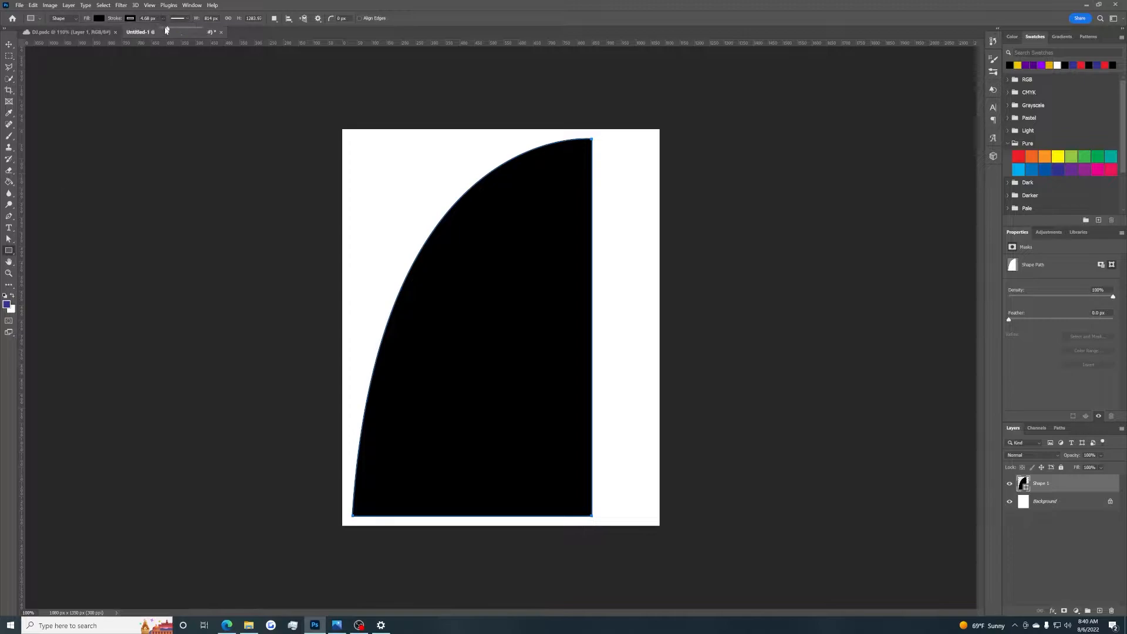
left_click_drag(155, 20, 129, 25)
type("1")
key("Tab")
left_click(9, 47)
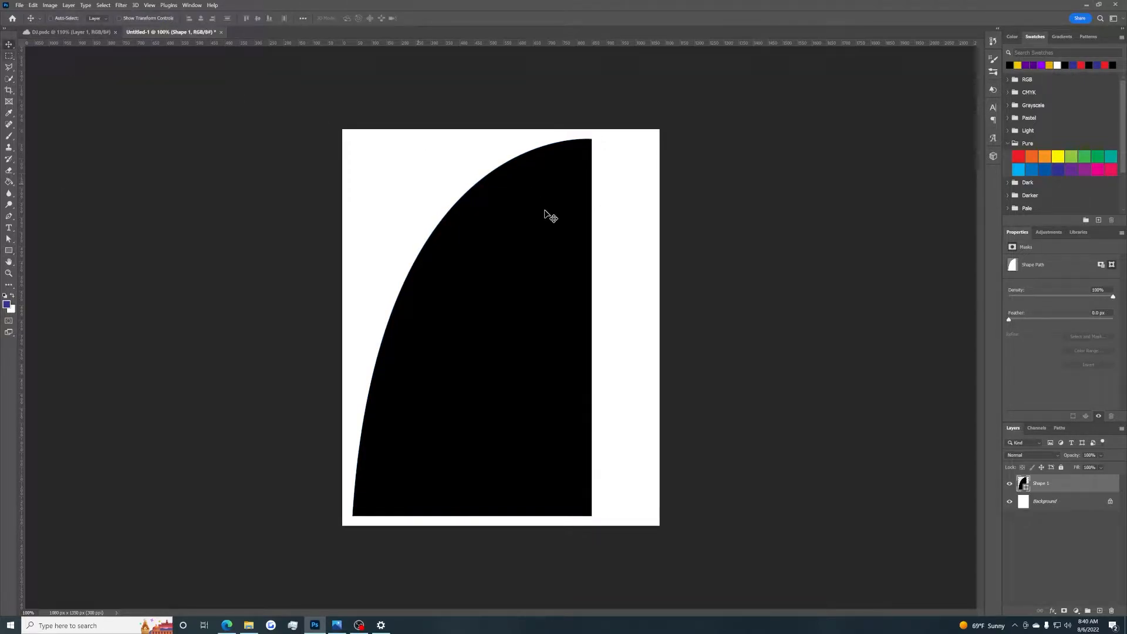
left_click(1087, 549)
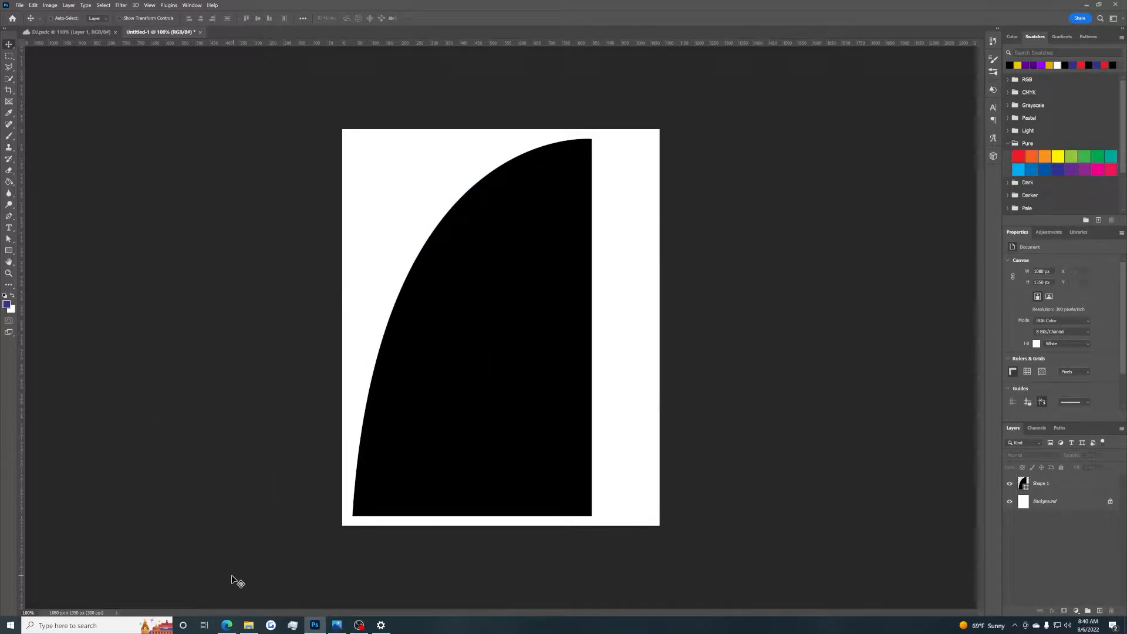
Step: Switch to the web browser and run a Google image search for "lebron james" in a new tab
left_click(226, 624)
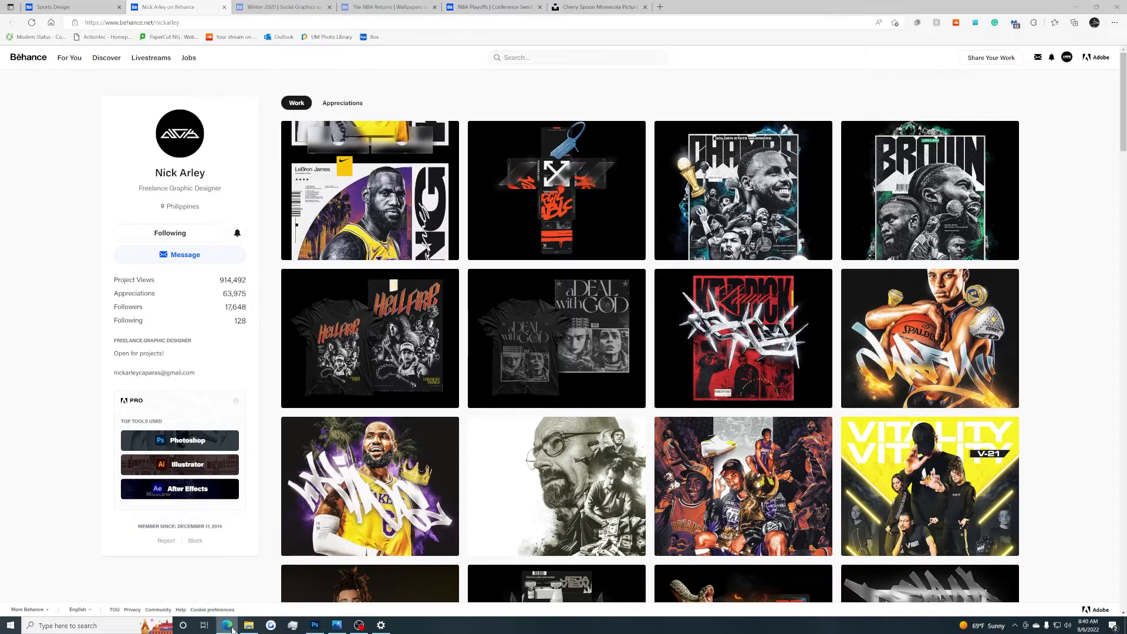
left_click(599, 6)
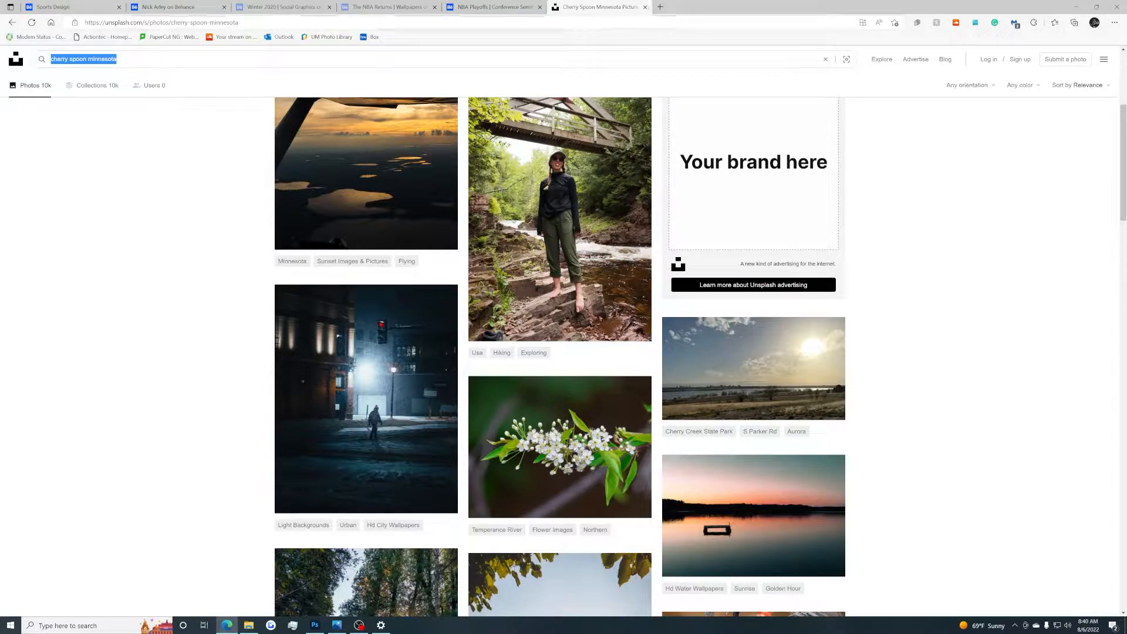
left_click(659, 12)
type("lebr")
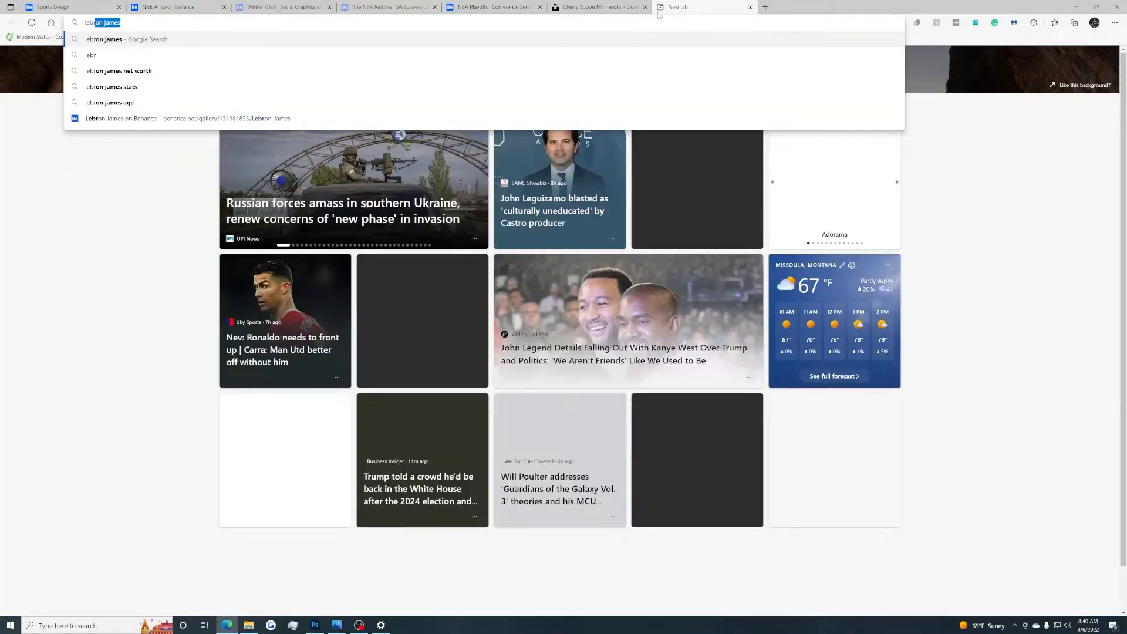
key("Return")
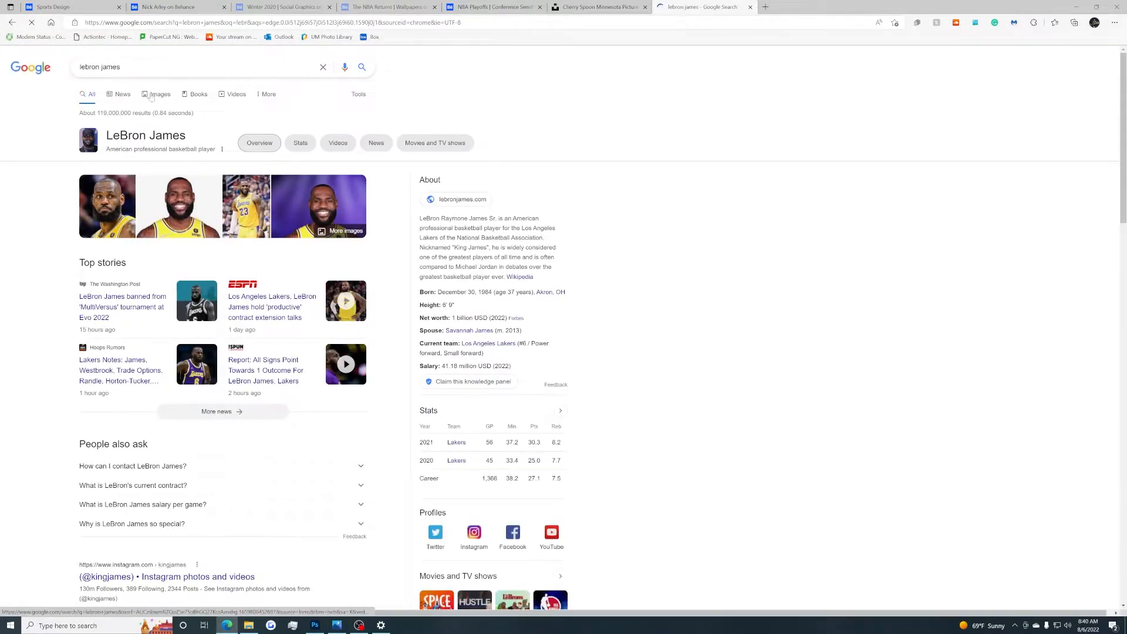
left_click(211, 217)
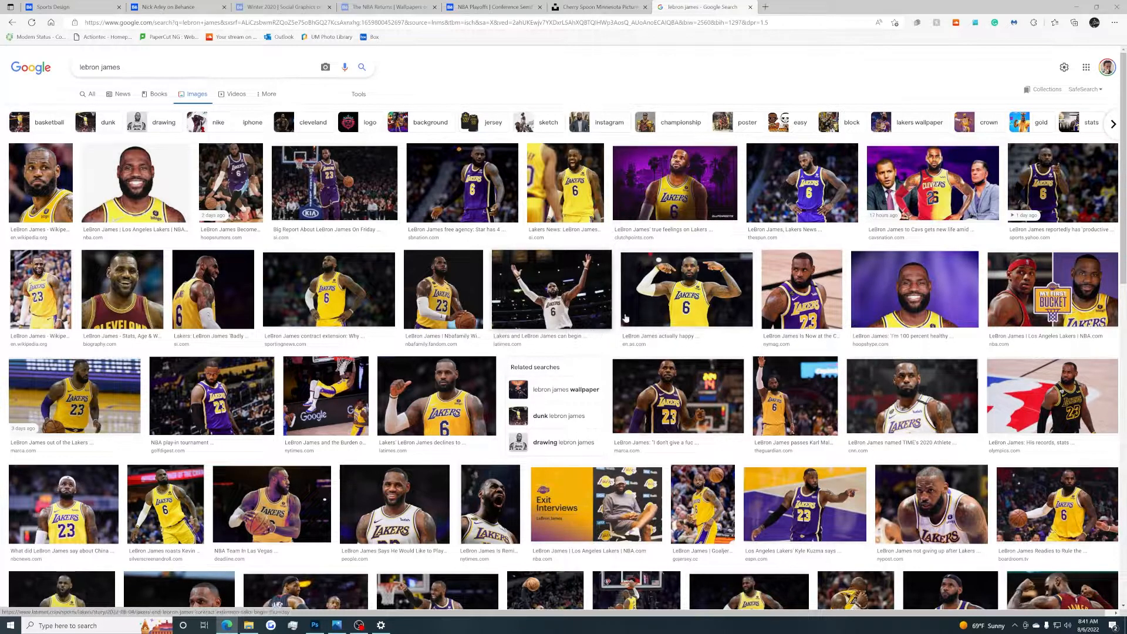
Step: Look through the LeBron James image results for a player photo suitable for the poster
scroll(821, 317, "down", 3)
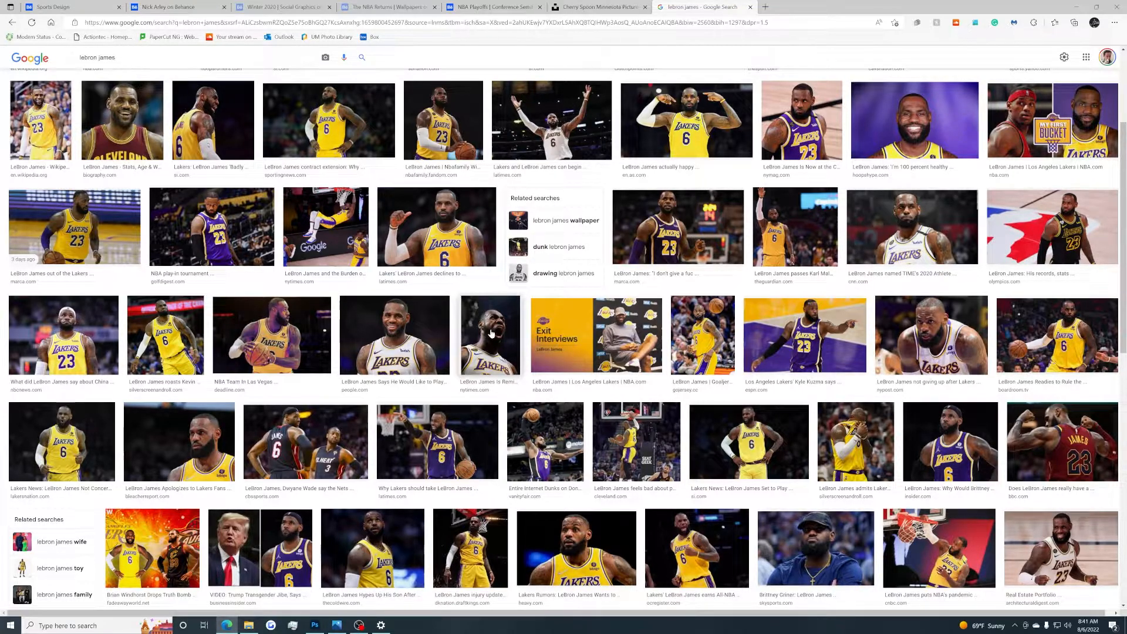
scroll(491, 333, "down", 3)
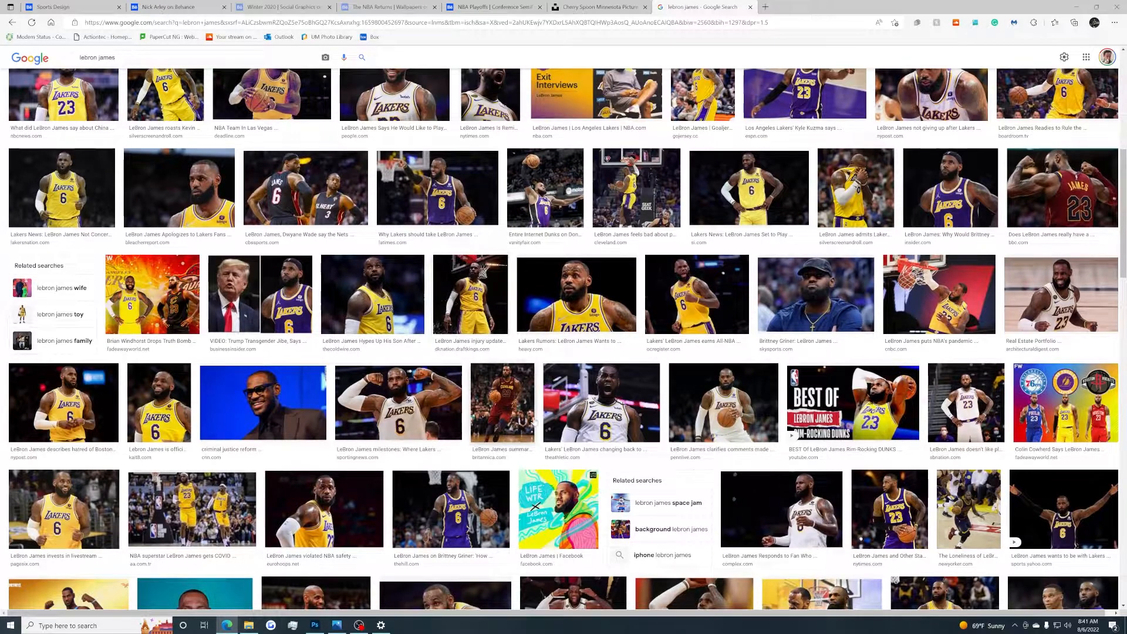
scroll(679, 386, "up", 5)
scroll(679, 386, "down", 10)
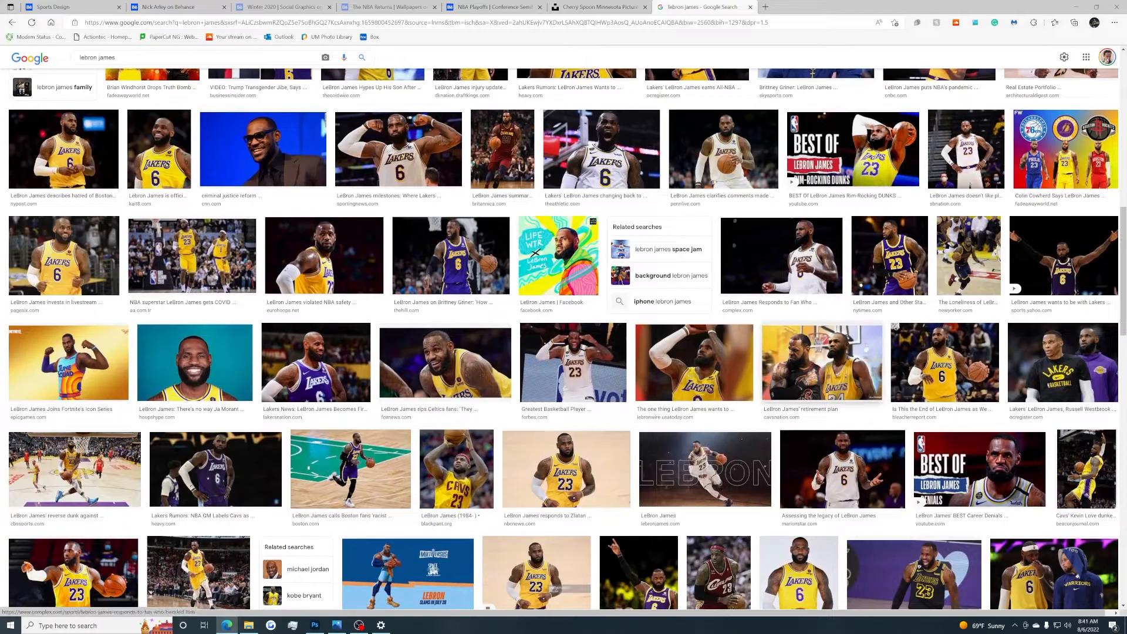
scroll(566, 318, "down", 5)
scroll(334, 159, "up", 1)
scroll(335, 158, "up", 15)
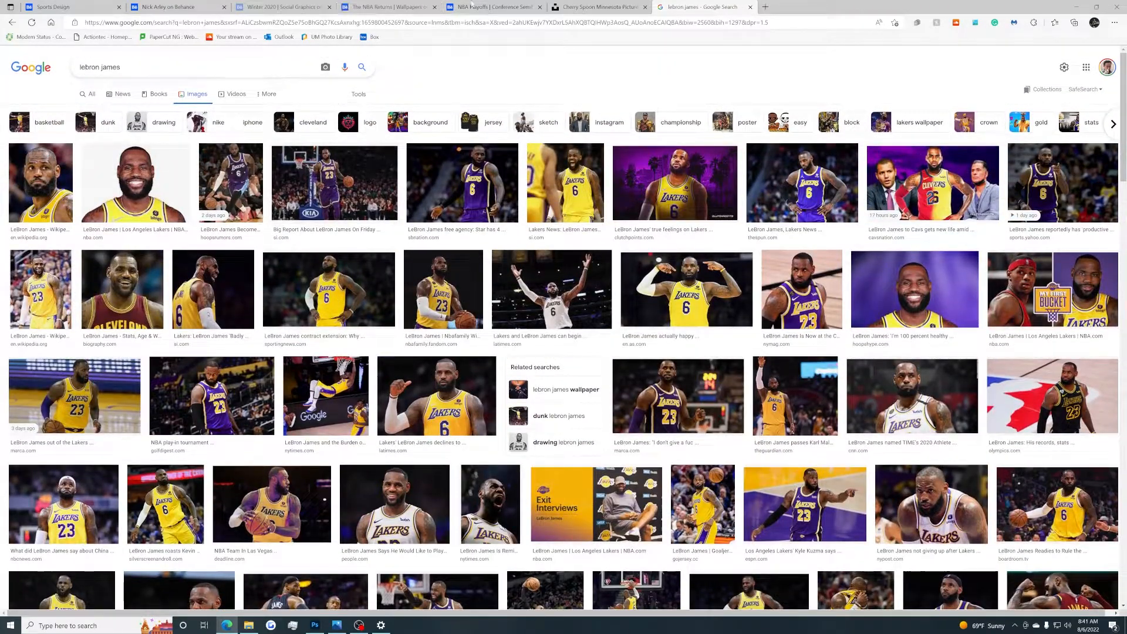
Step: Refine the image search to "lebron james media day"
left_click(235, 70)
type("media day")
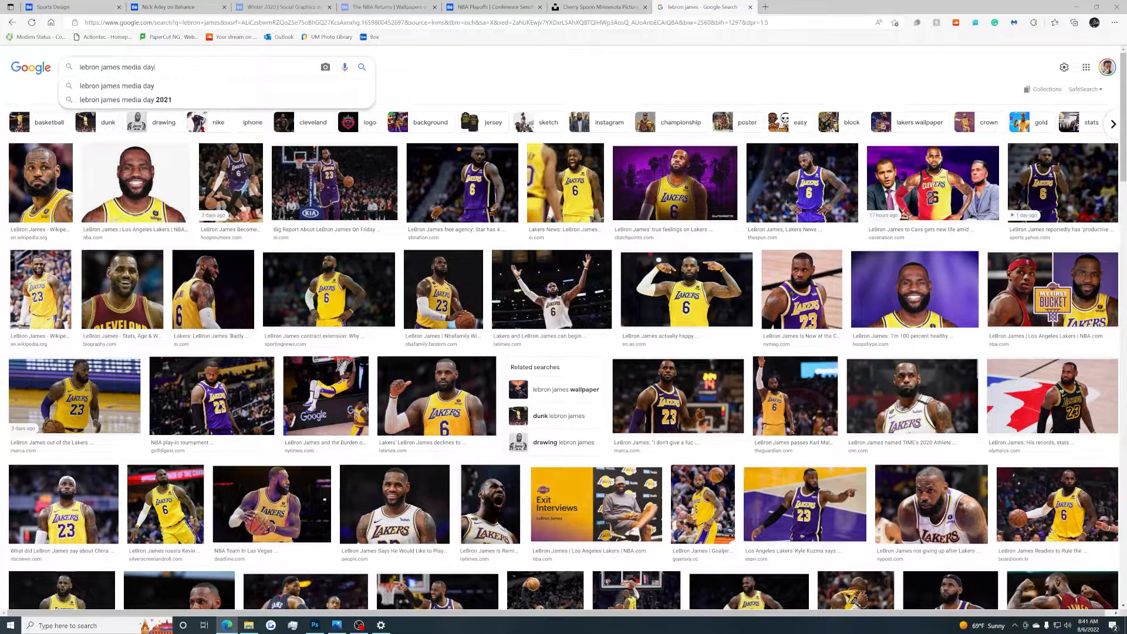
key("Return")
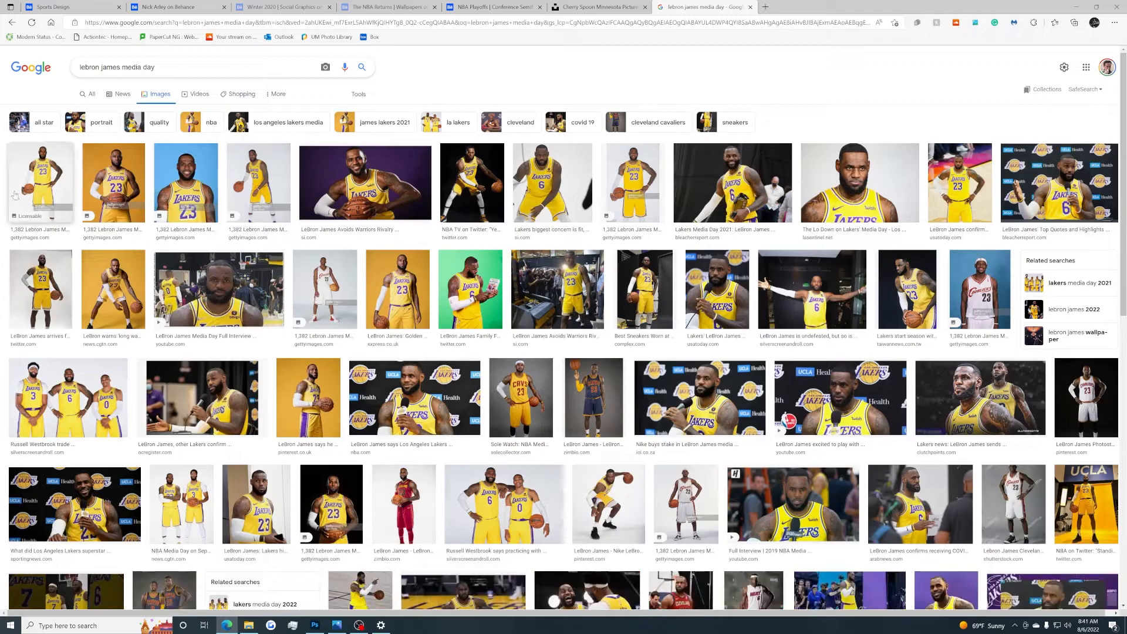
Step: Preview the media day portraits on the orange and black backgrounds, and close the image search tab
left_click(96, 183)
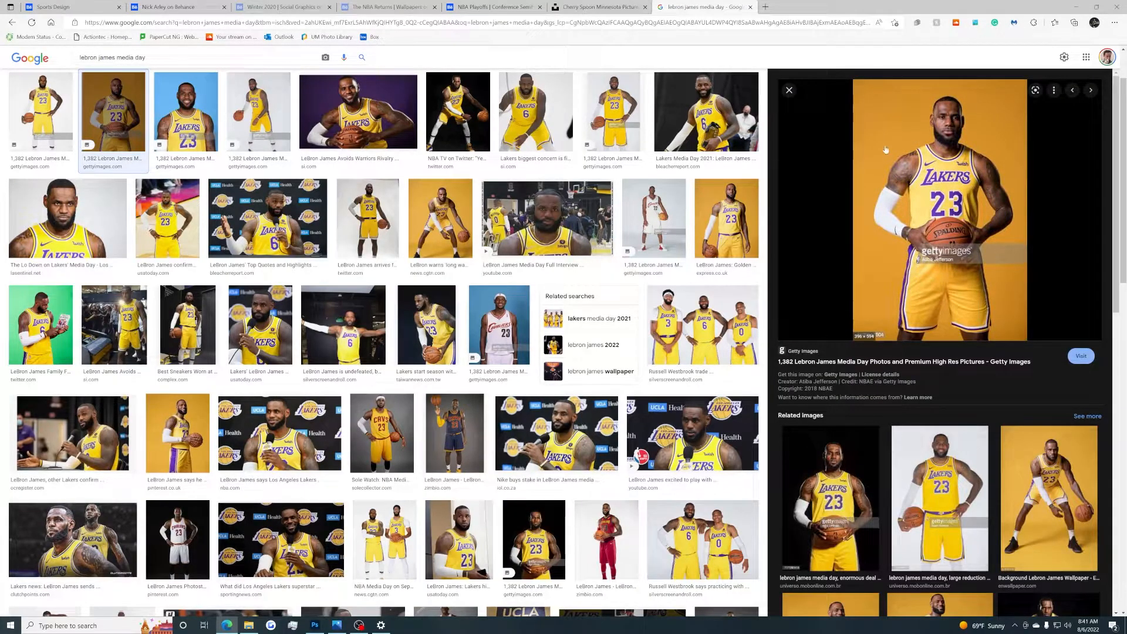
left_click(790, 91)
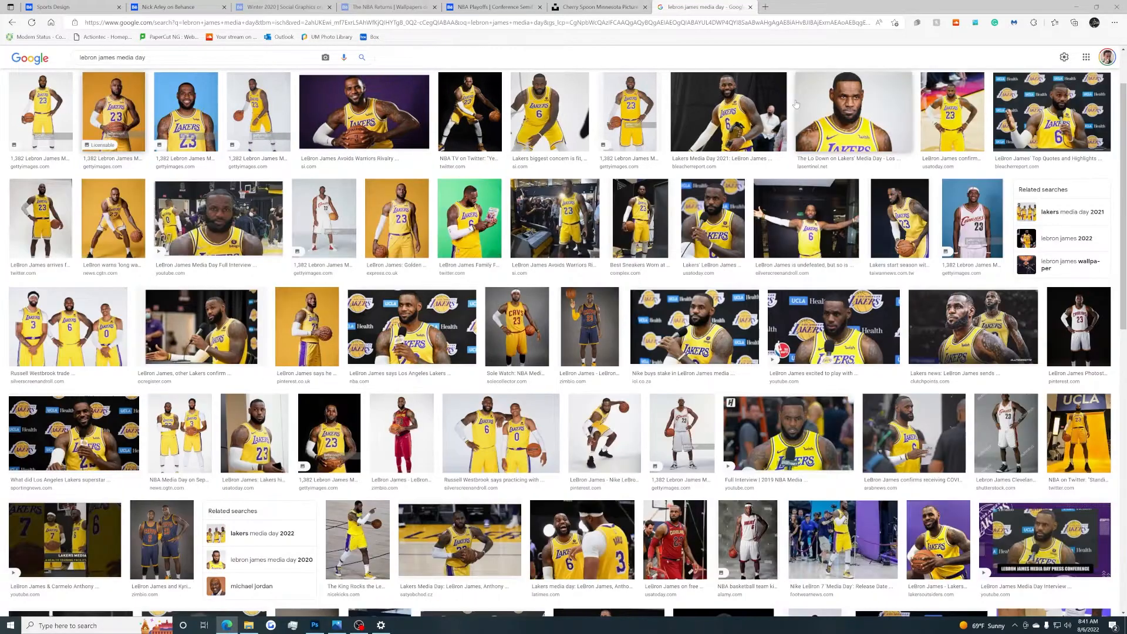
left_click(464, 123)
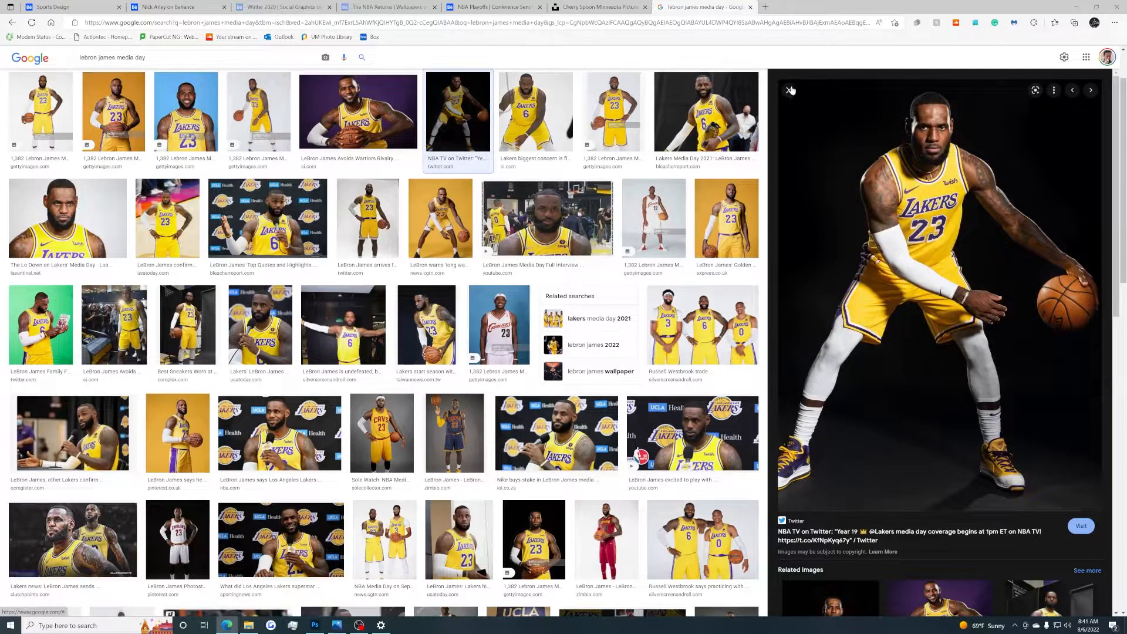
left_click(789, 91)
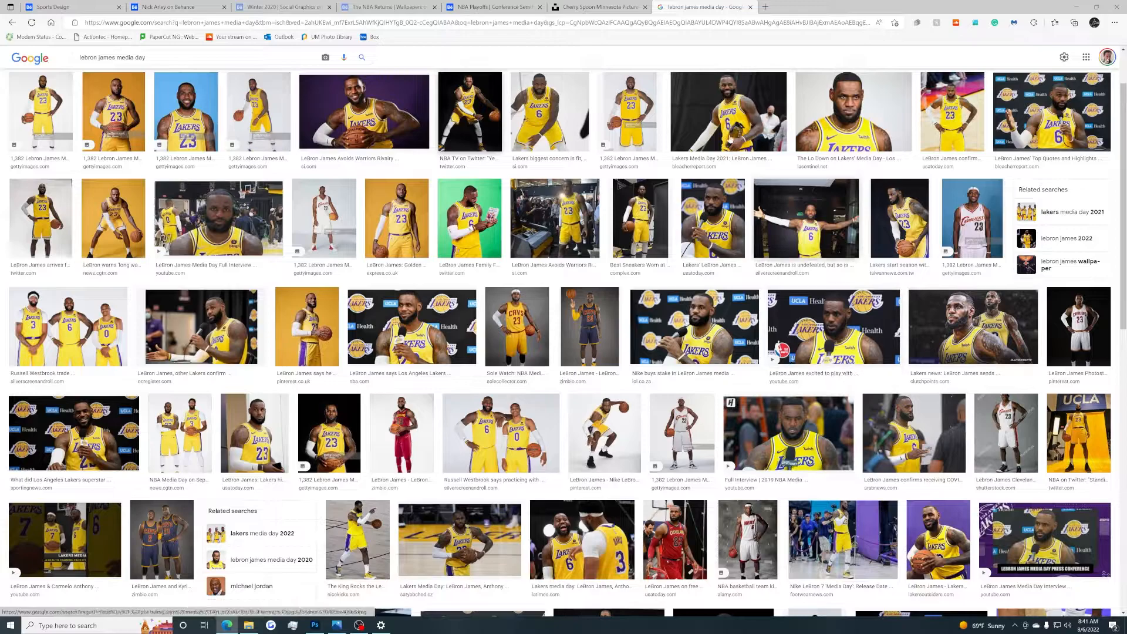
key("ctrl+w")
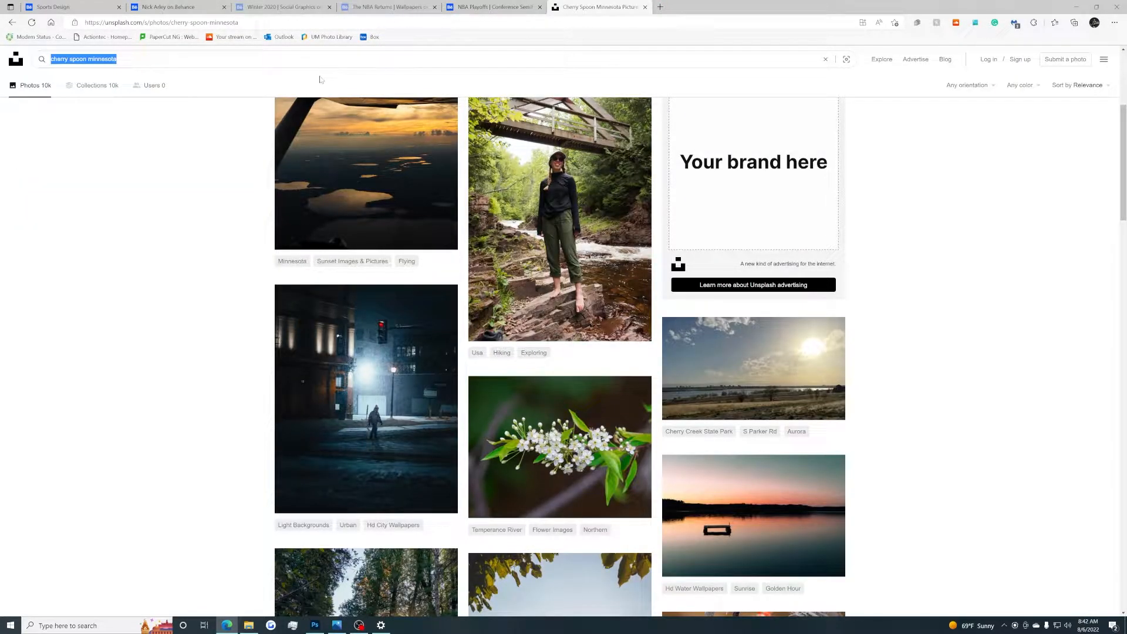
Step: Replace the Unsplash search with "basketball" and browse the resulting photos
key("BackSpace")
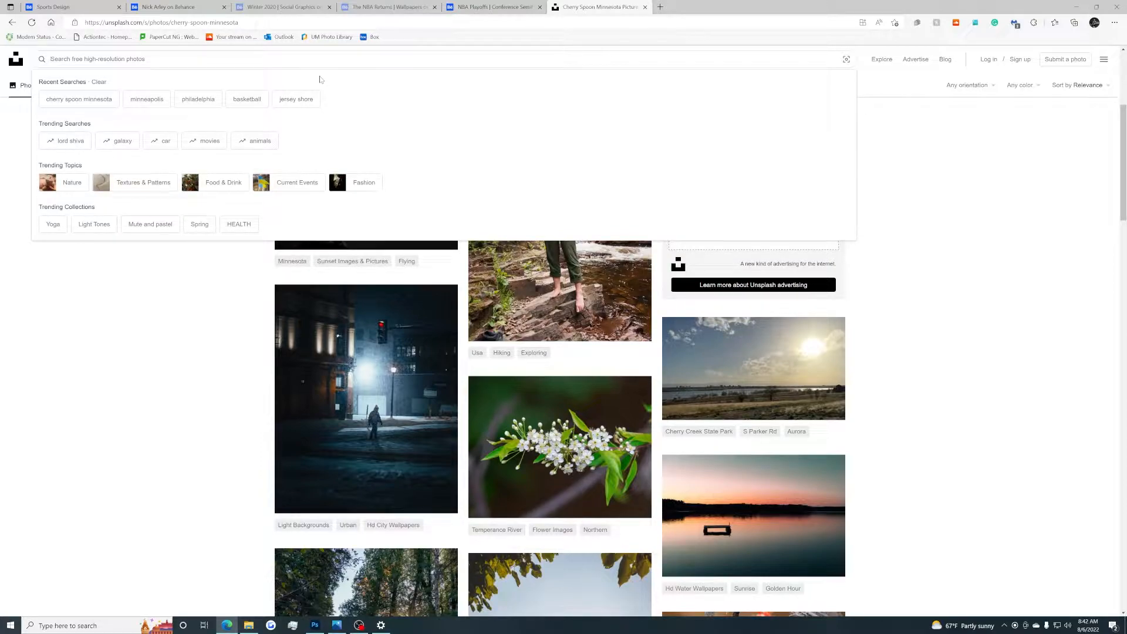
type("basket")
key("Return")
scroll(533, 342, "down", 10)
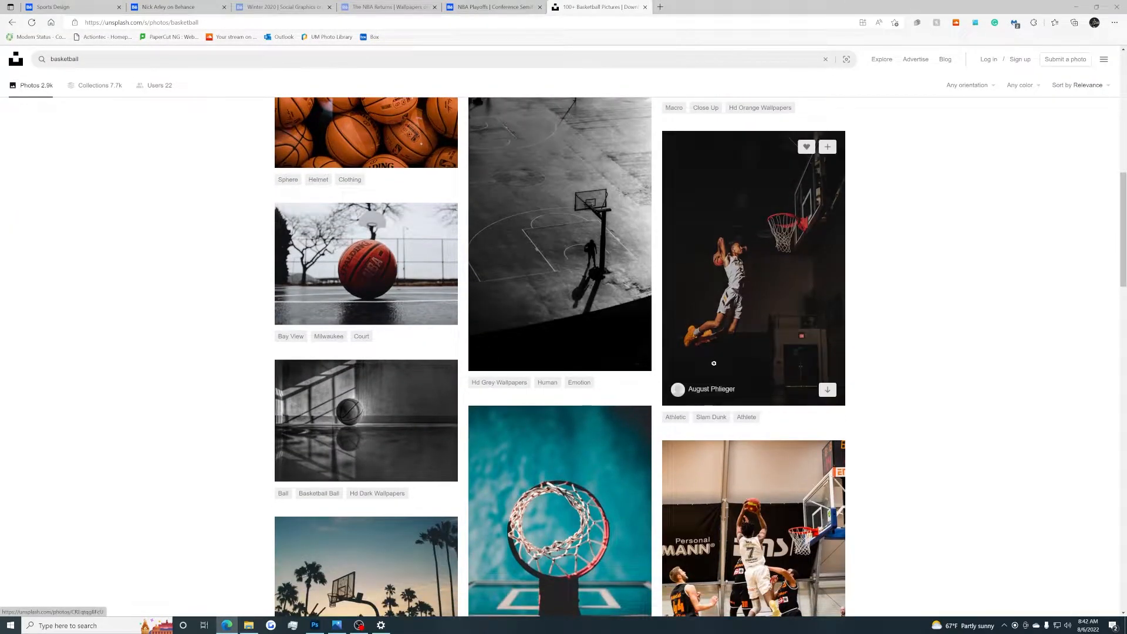
scroll(785, 297, "down", 4)
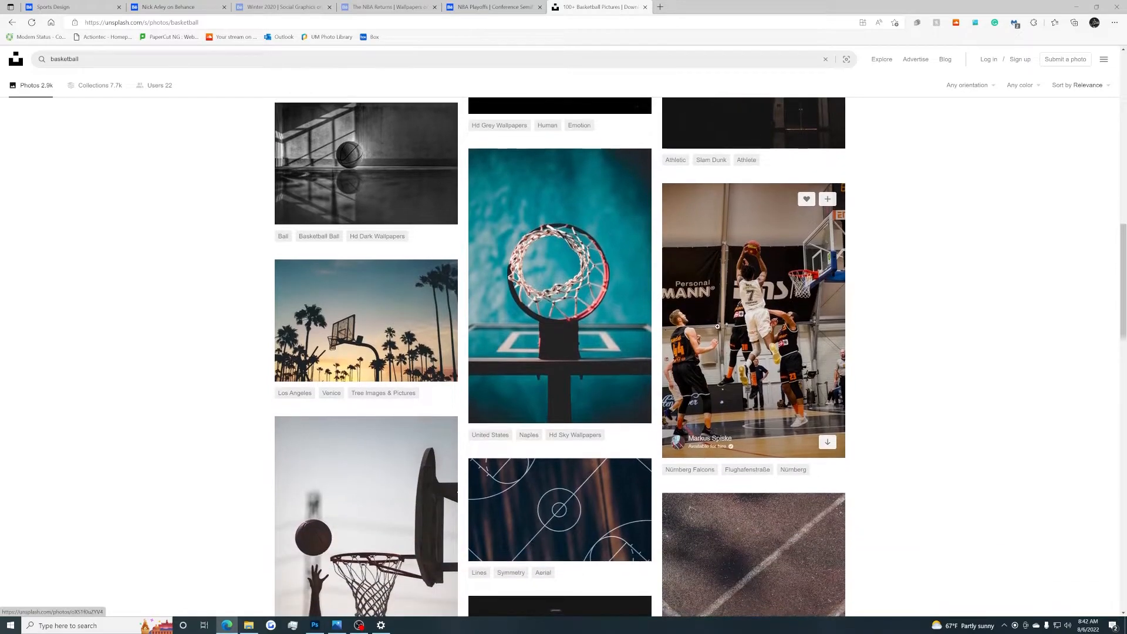
scroll(784, 298, "up", 4)
Step: Inspect the dark gym dunk photo and its download sizes, and browse further basketball photos
left_click(830, 371)
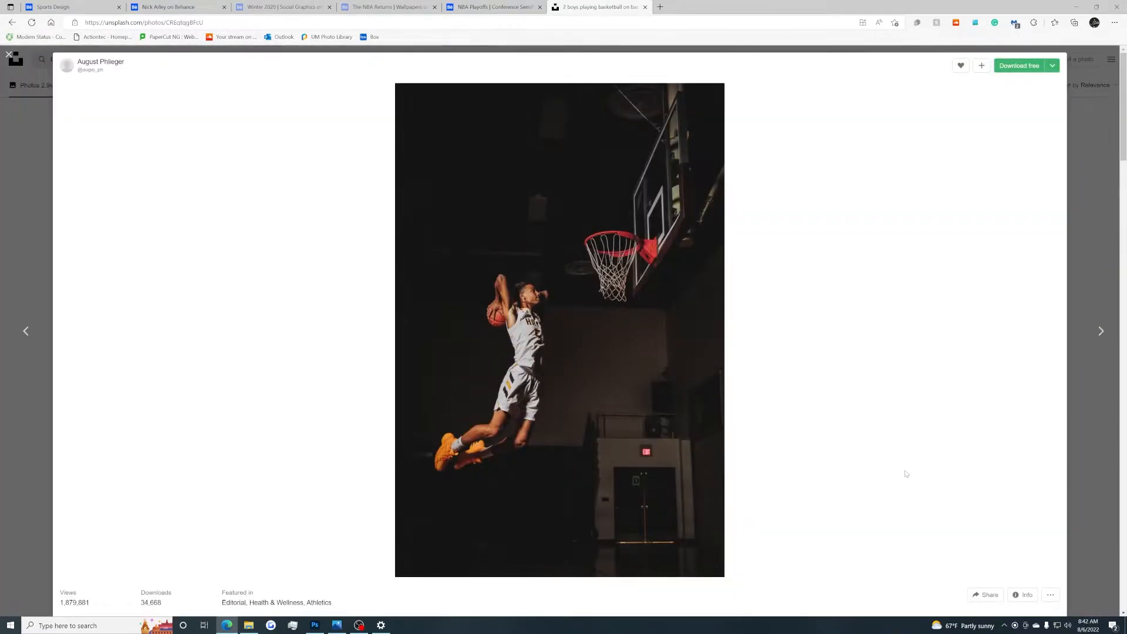
scroll(907, 473, "down", 7)
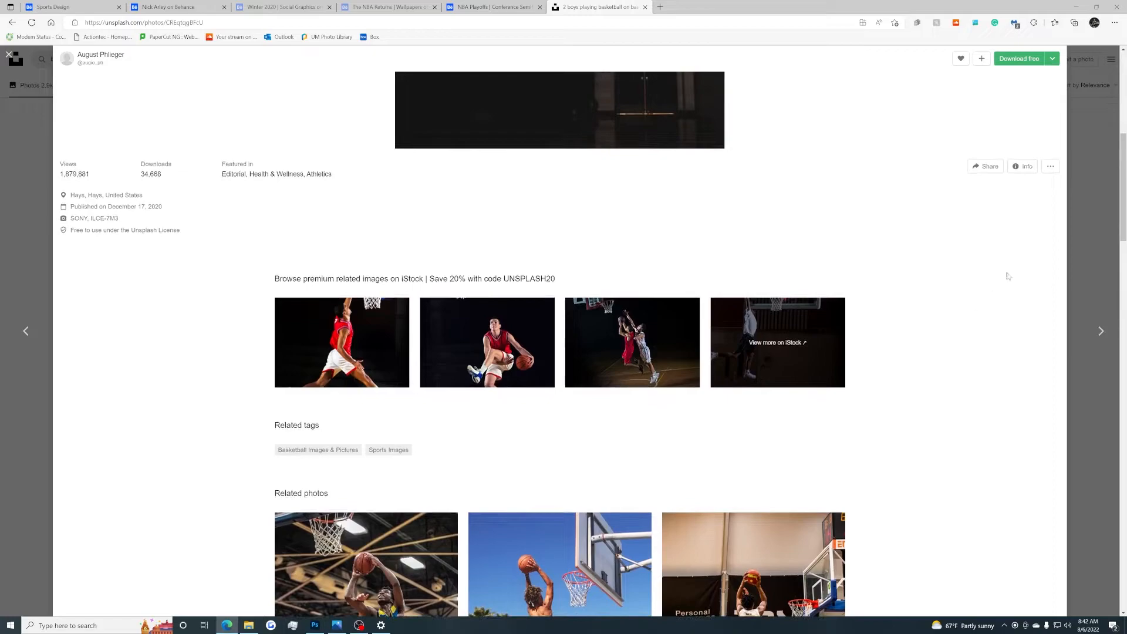
scroll(1025, 225, "down", 5)
scroll(940, 176, "up", 10)
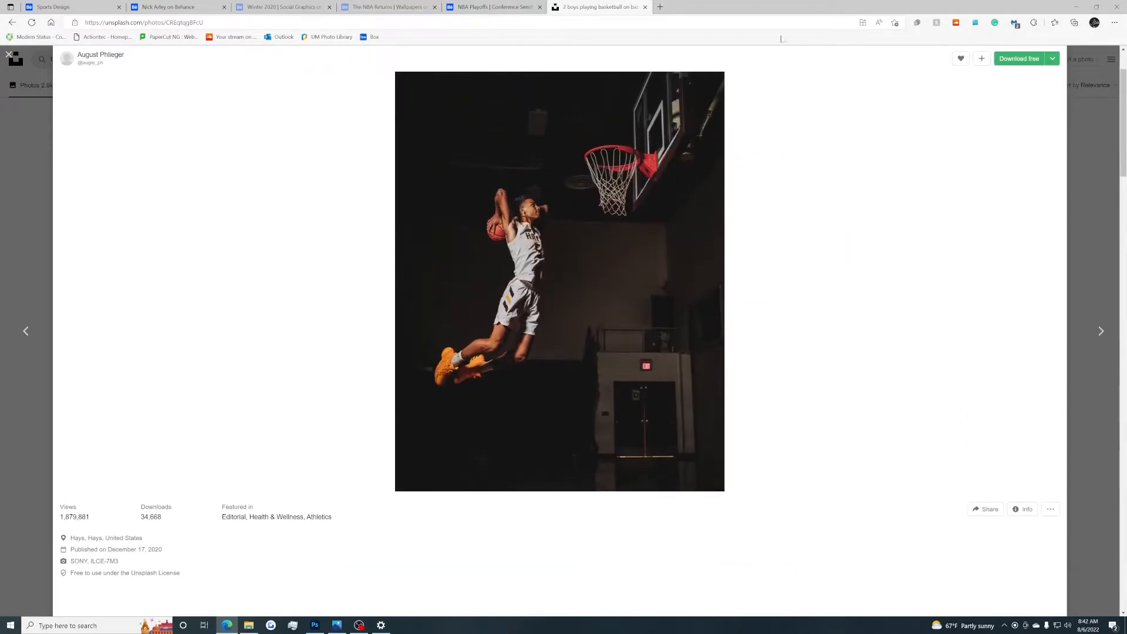
left_click(1053, 59)
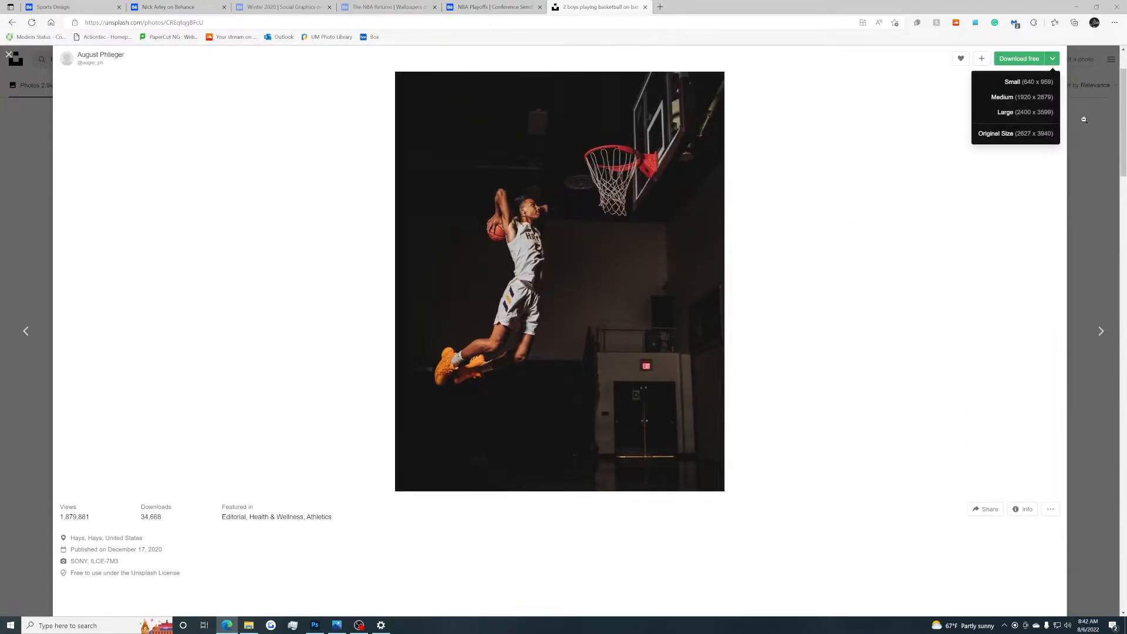
left_click(1084, 120)
scroll(787, 335, "down", 2)
scroll(788, 335, "up", 2)
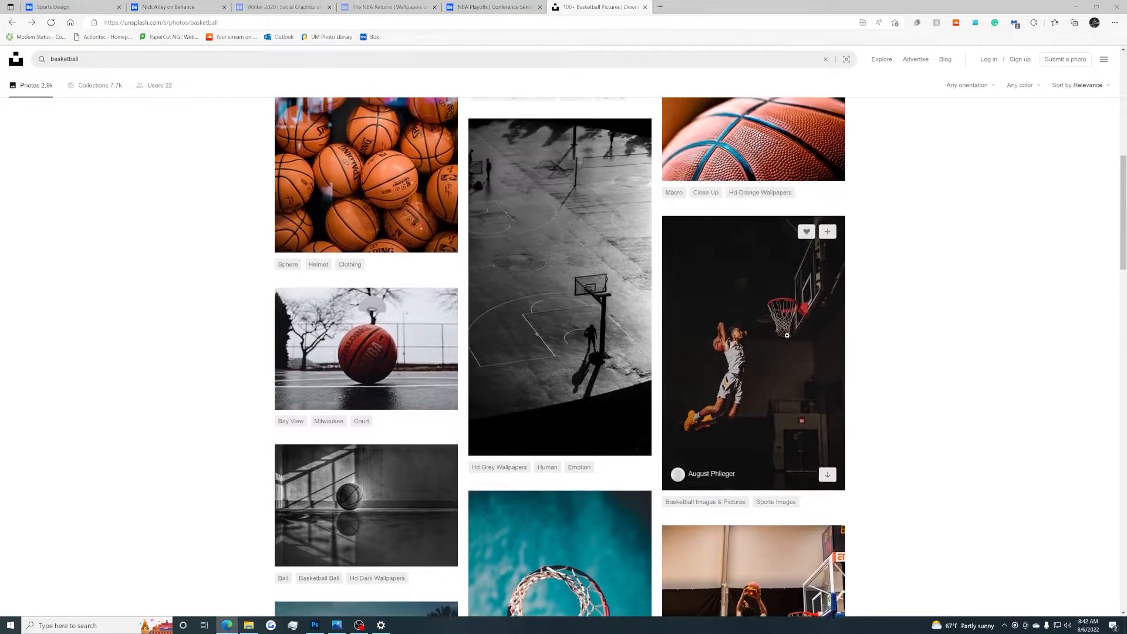
scroll(787, 336, "down", 10)
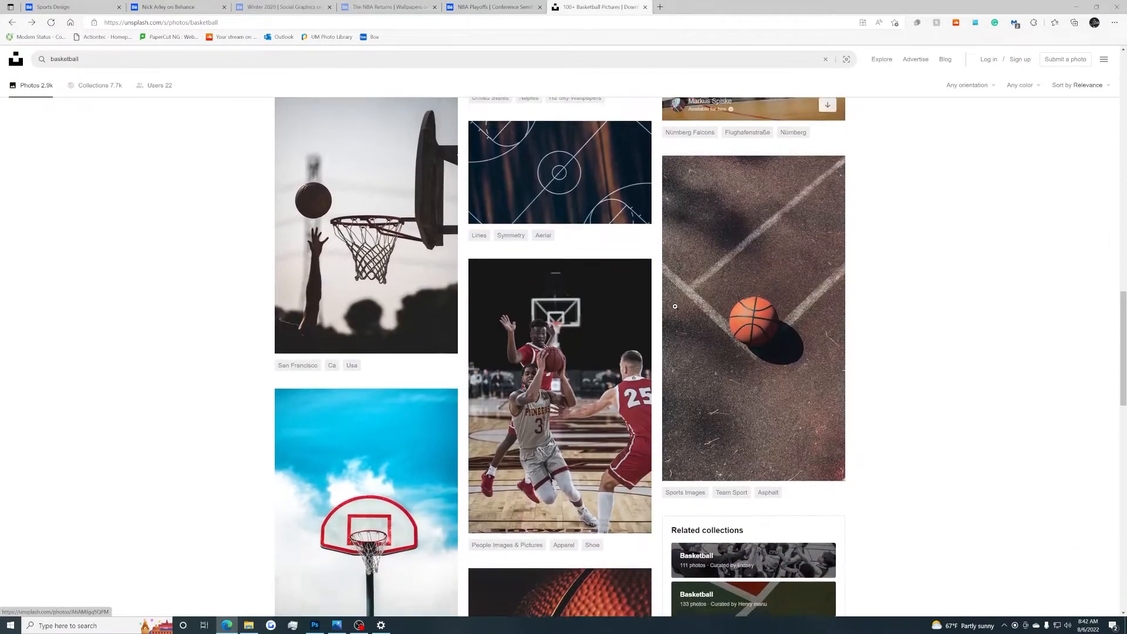
scroll(675, 306, "down", 8)
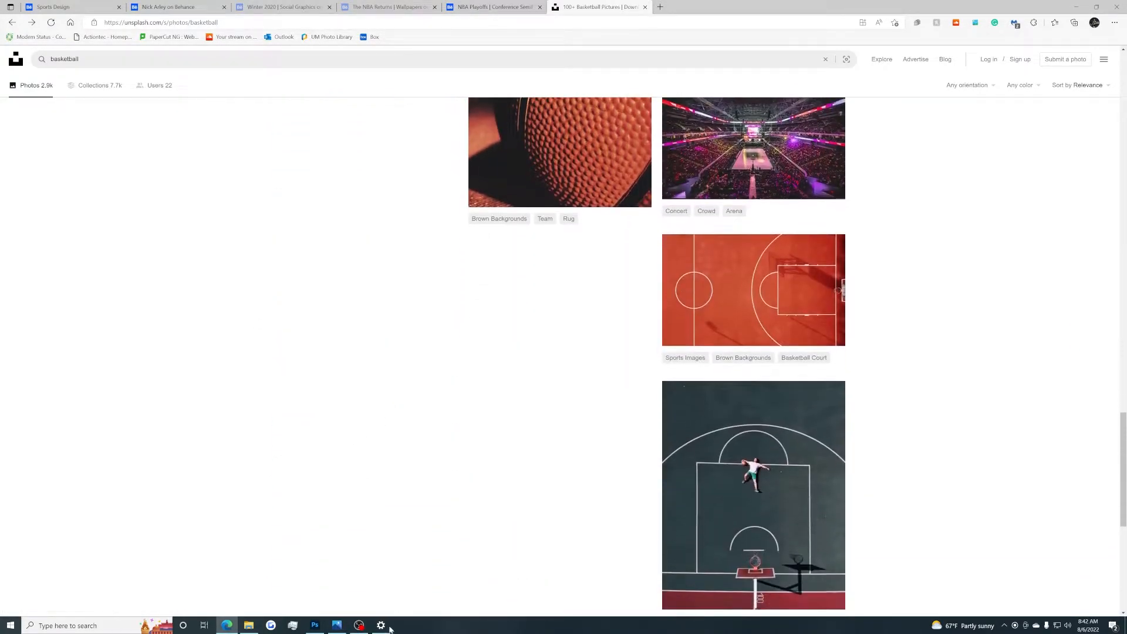
Step: Switch to Photoshop and copy the player cutout layer from the finished poster document into Untitled-1, over the black arch
left_click(314, 625)
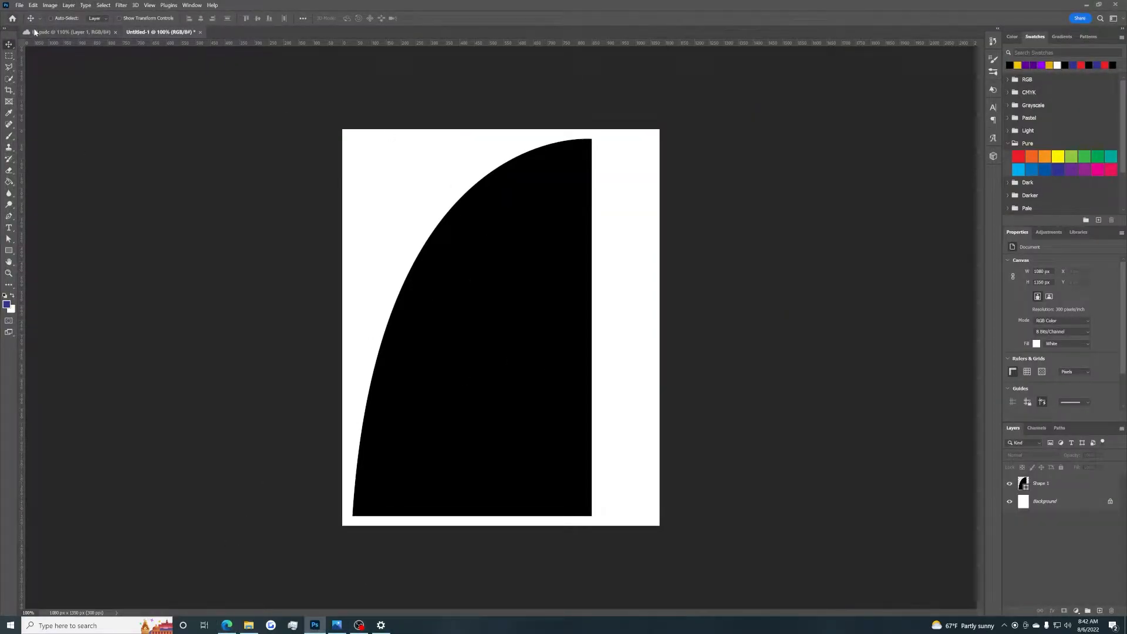
left_click(71, 32)
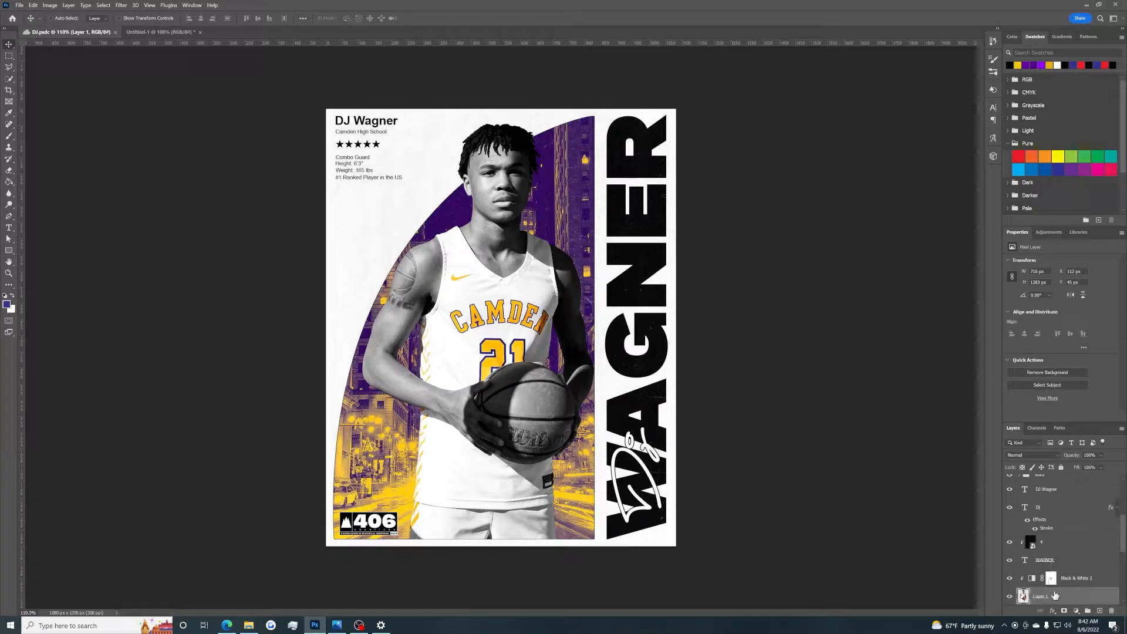
left_click(9, 79)
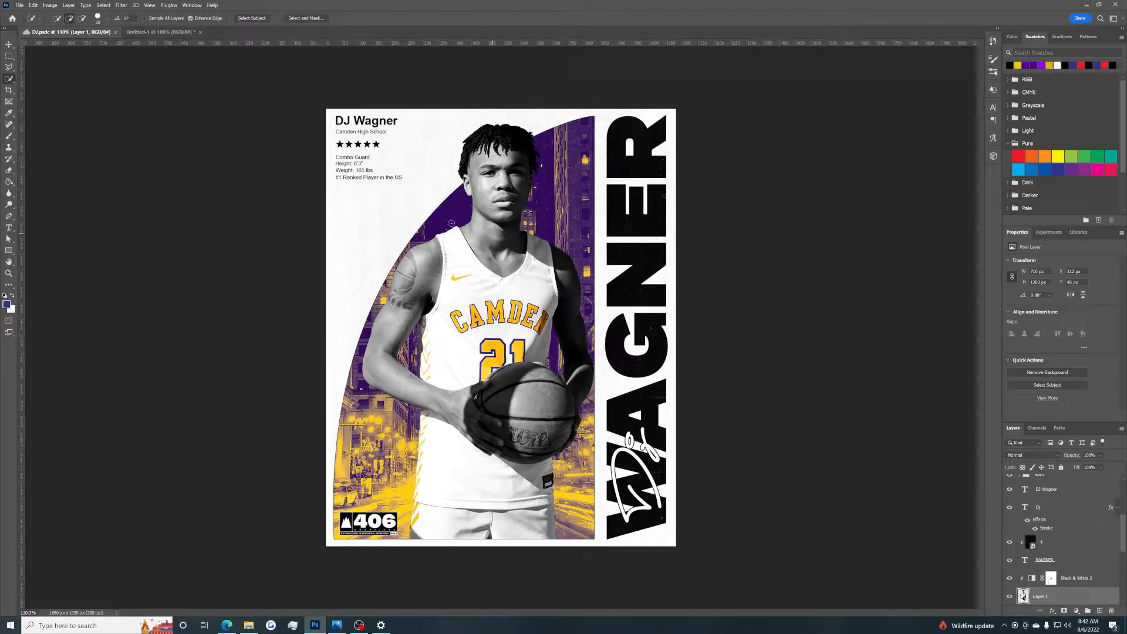
left_click(8, 44)
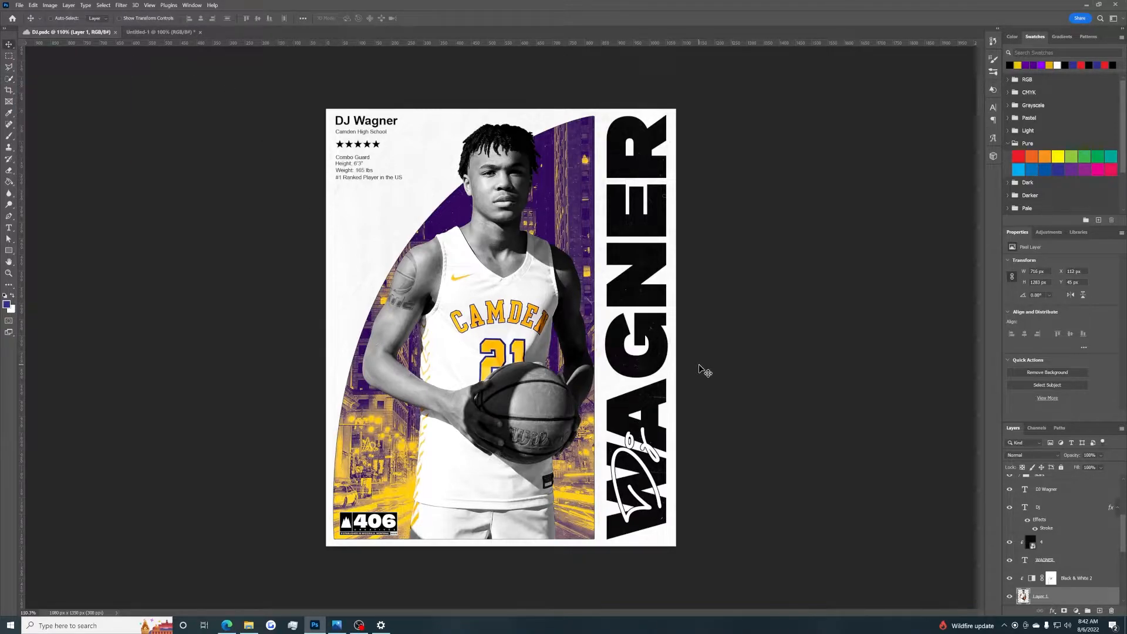
mouse_move(519, 365)
left_mouse_down()
mouse_move(511, 329)
mouse_move(465, 330)
mouse_move(445, 301)
mouse_move(383, 300)
mouse_move(311, 221)
mouse_move(340, 68)
mouse_move(440, 277)
mouse_move(391, 156)
mouse_move(376, 212)
mouse_move(357, 173)
mouse_move(180, 21)
mouse_move(174, 36)
mouse_move(427, 289)
mouse_move(514, 356)
mouse_move(471, 327)
mouse_move(521, 346)
left_mouse_up()
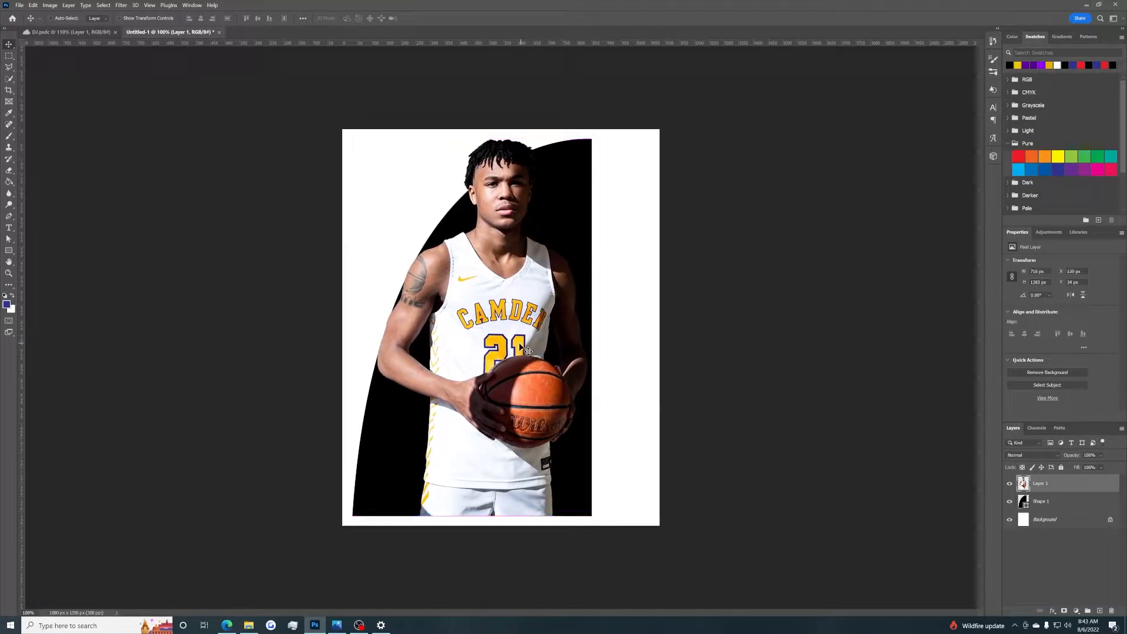
Step: Scale the player cutout down to about 698 × 1251 px, keeping its lower edge on the base of the arch
key("ctrl+t")
left_click_drag(378, 140, 383, 148)
key("Return")
scroll(505, 280, "down", 1)
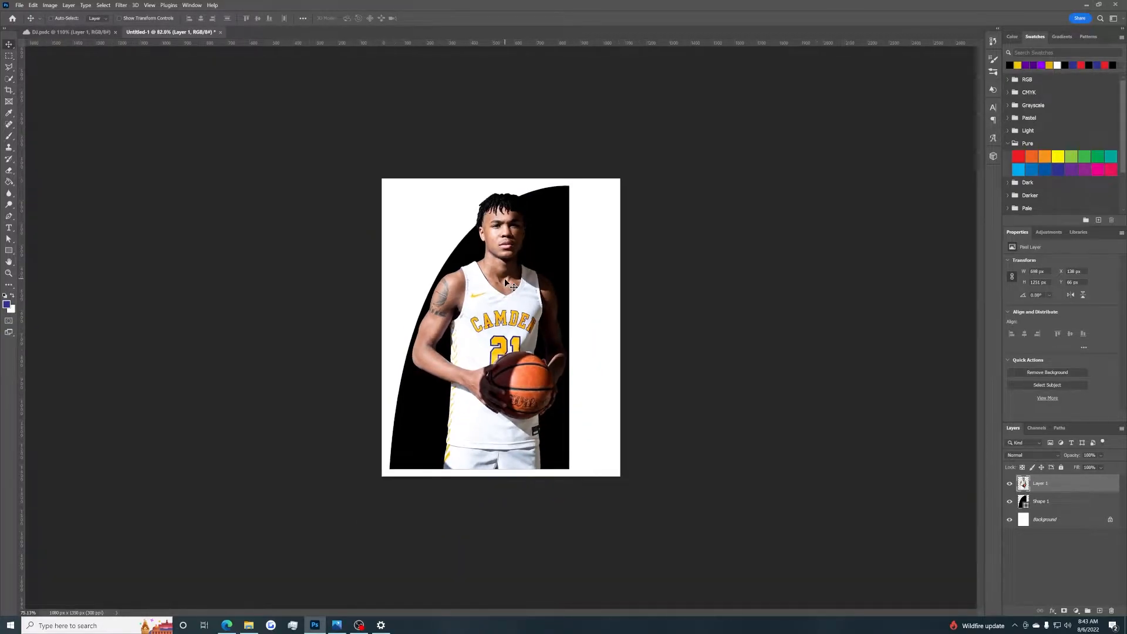
scroll(505, 280, "up", 3)
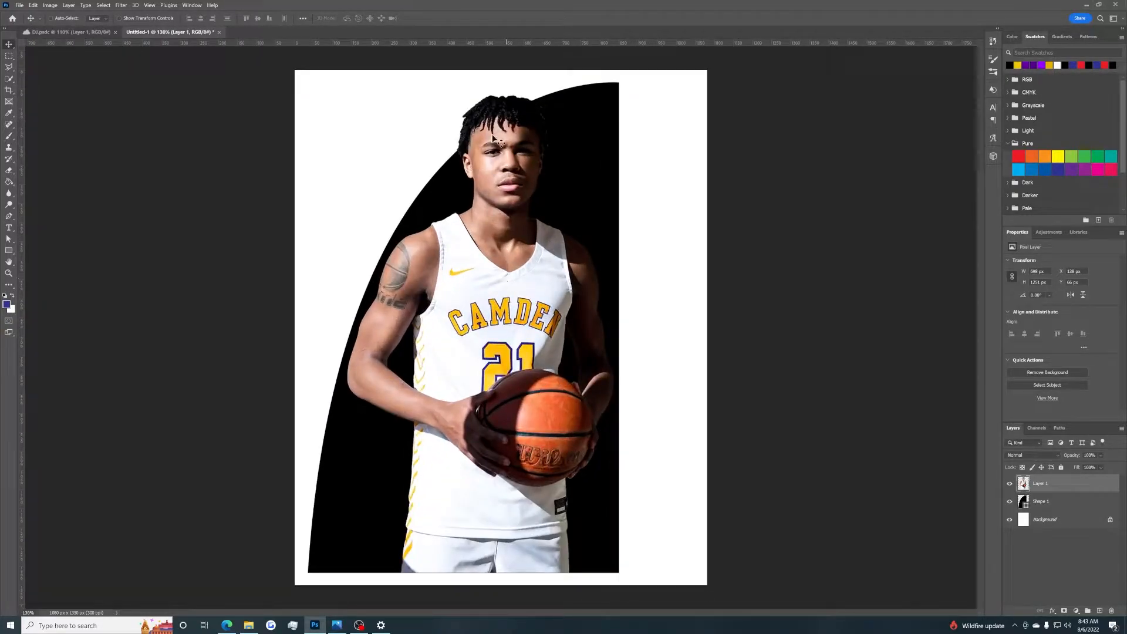
scroll(504, 170, "down", 1)
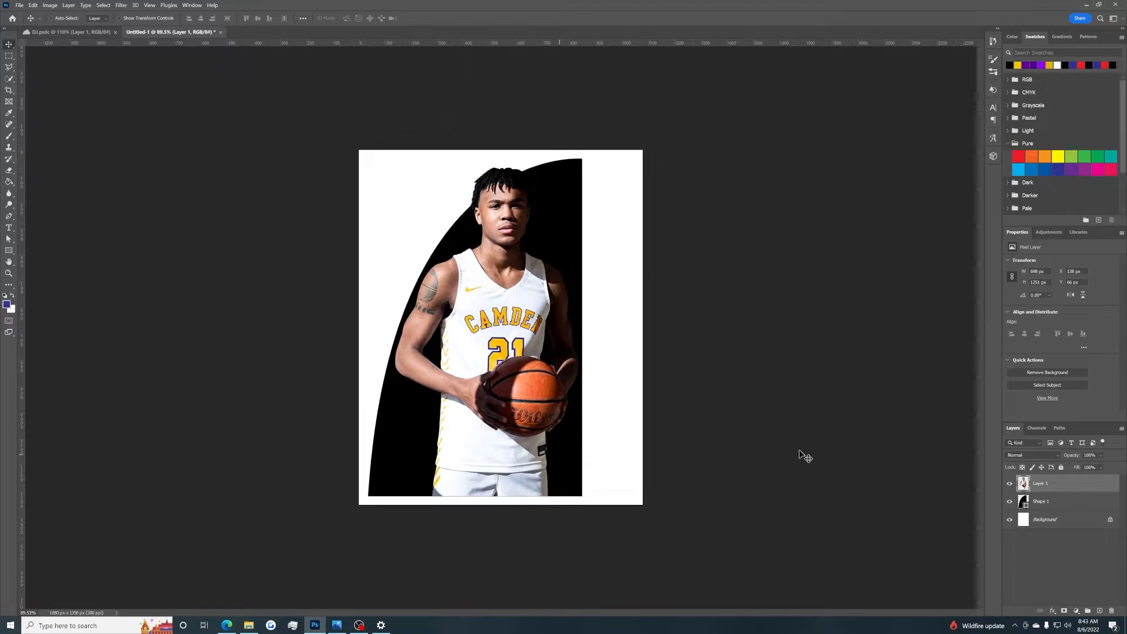
Step: Try Camera Raw on the player: exposure +0.30, contrast +10, highlights +19, shadows -35, whites +14, blacks -16, texture +10, clarity +13, dehaze +12
left_click(122, 5)
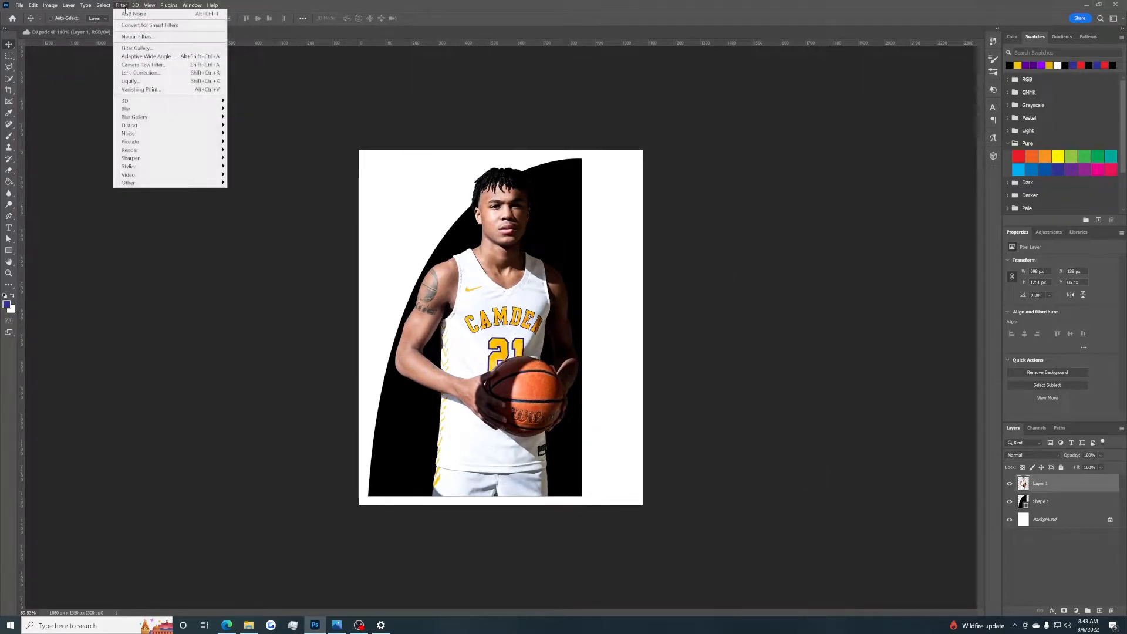
left_click(162, 66)
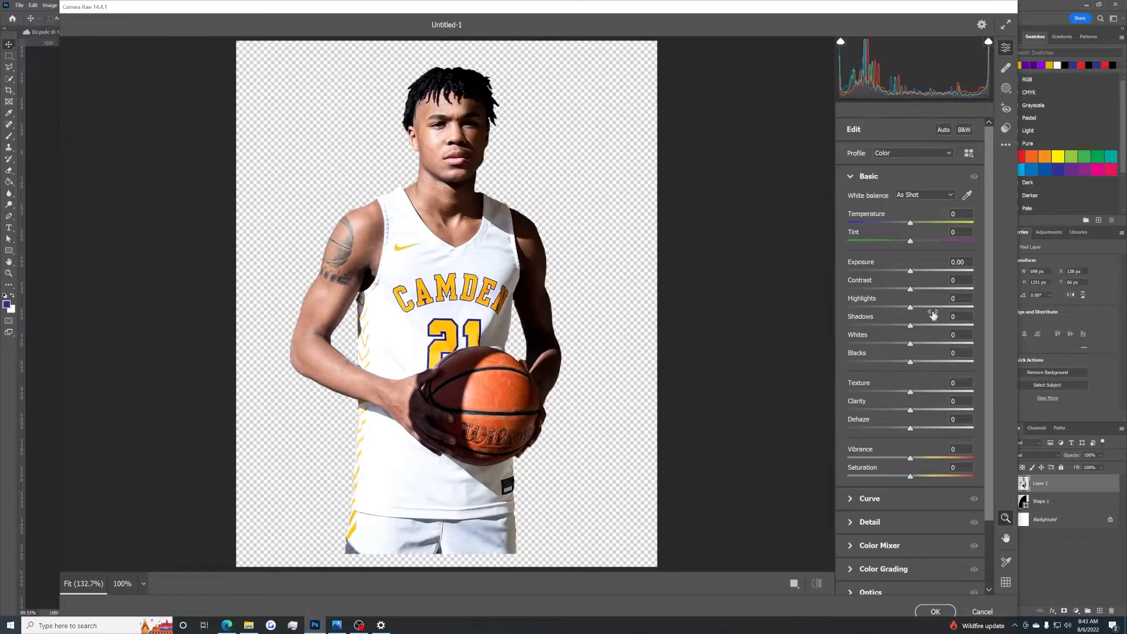
left_click_drag(911, 271, 917, 429)
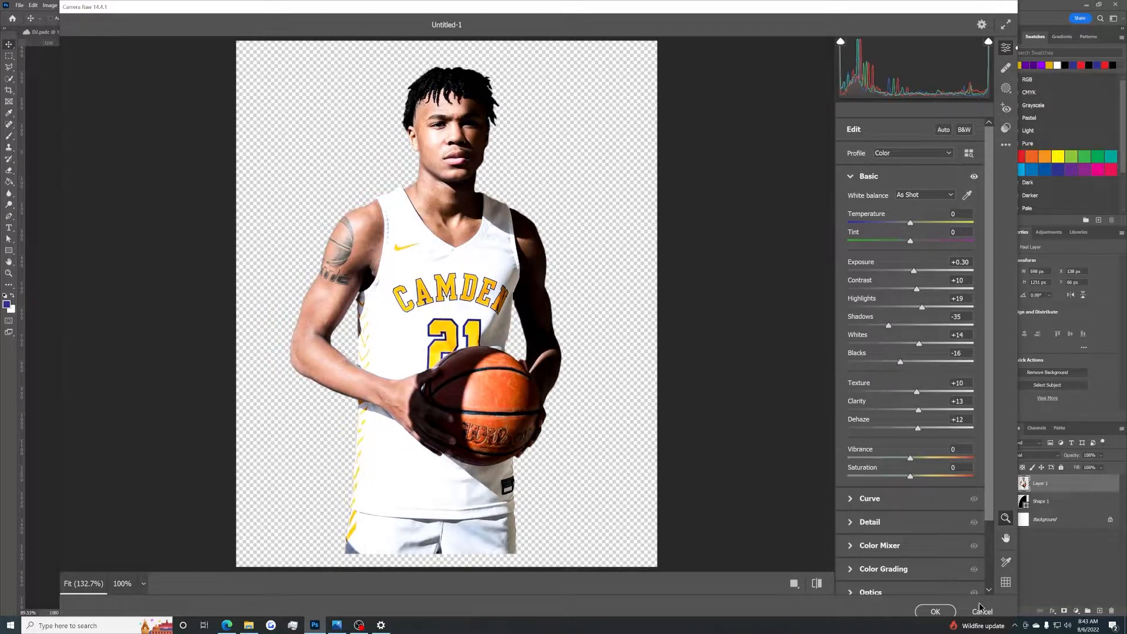
left_click(982, 612)
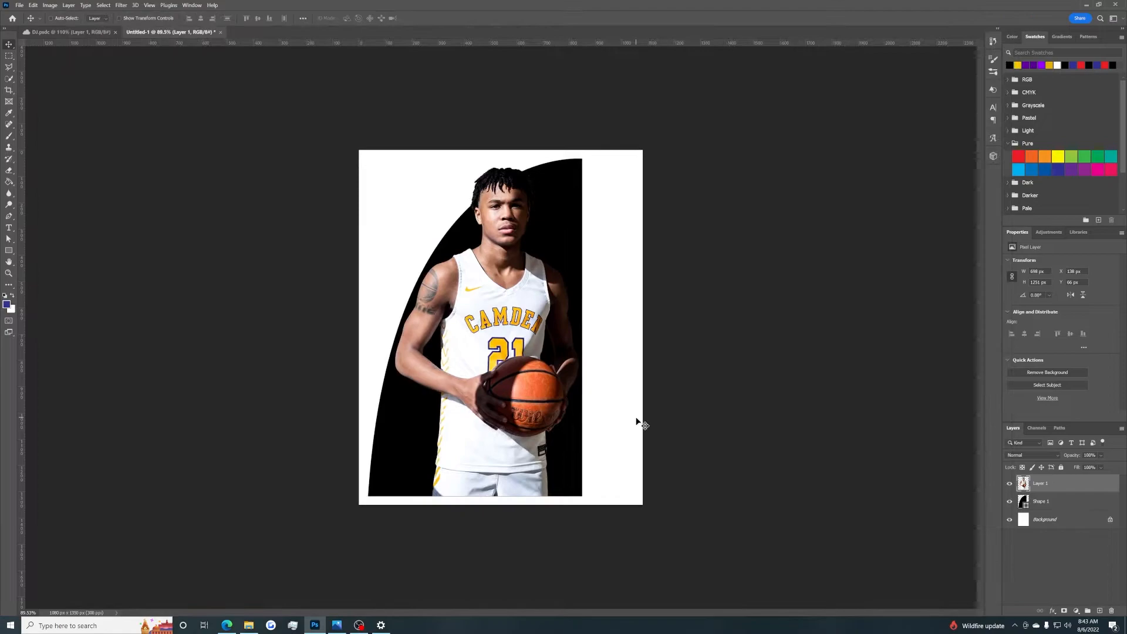
Step: Sharpen the player layer with a sharpening filter and apply the same filter a second time
left_click(127, 6)
left_click(235, 159)
left_click(121, 5)
left_click(141, 12)
scroll(456, 233, "down", 1)
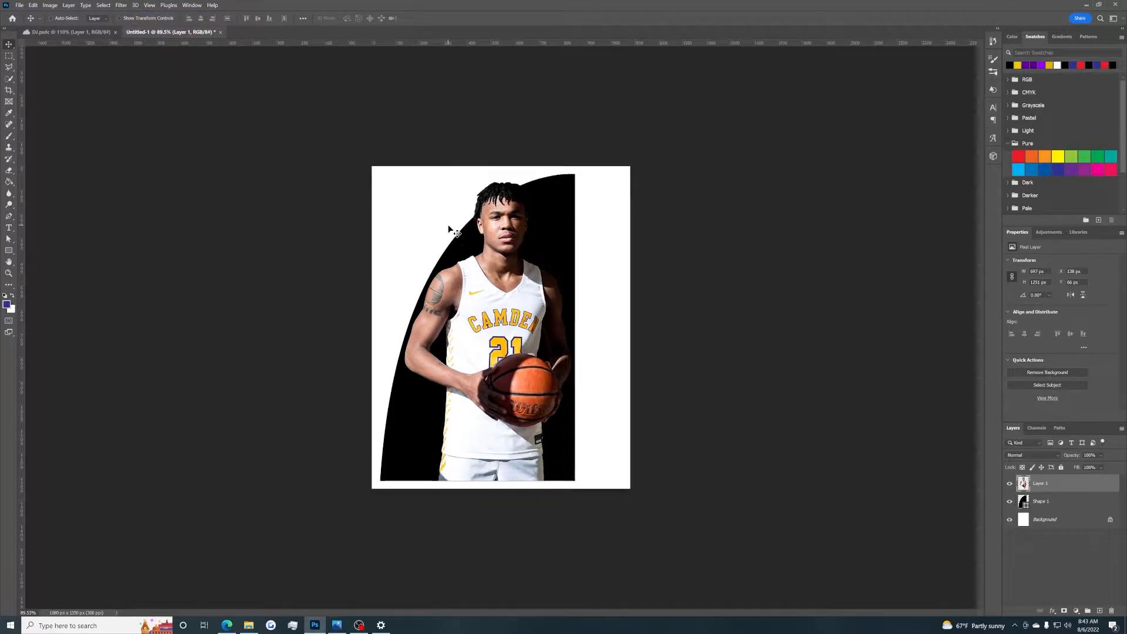
scroll(456, 233, "up", 3)
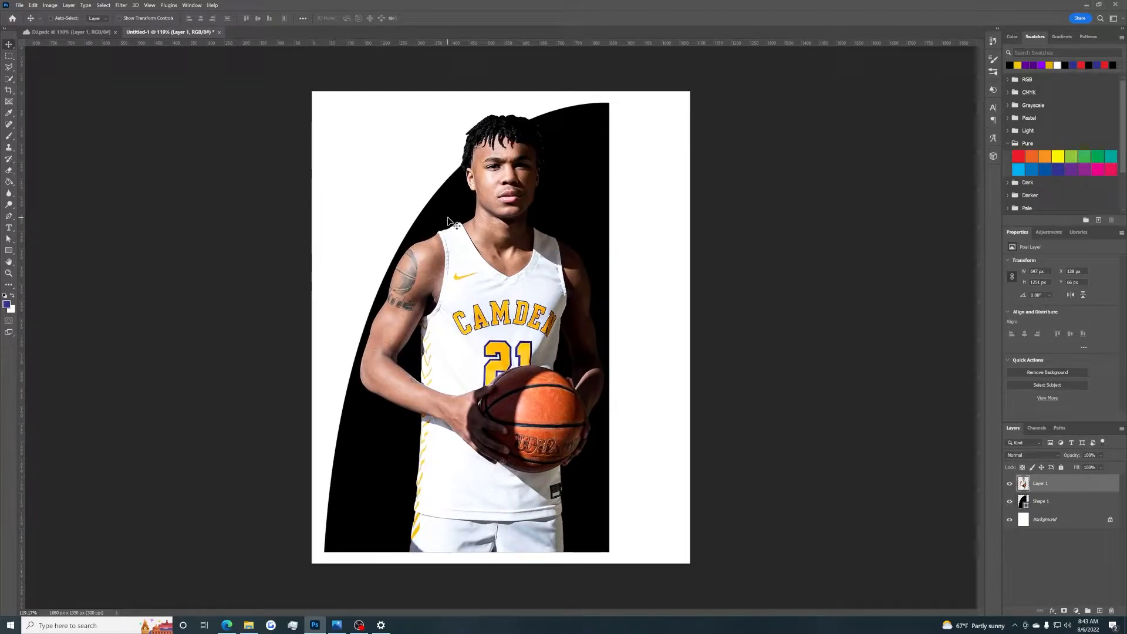
Step: Add a Black & White adjustment layer with the default preset above the player cutout layer
scroll(448, 220, "down", 1)
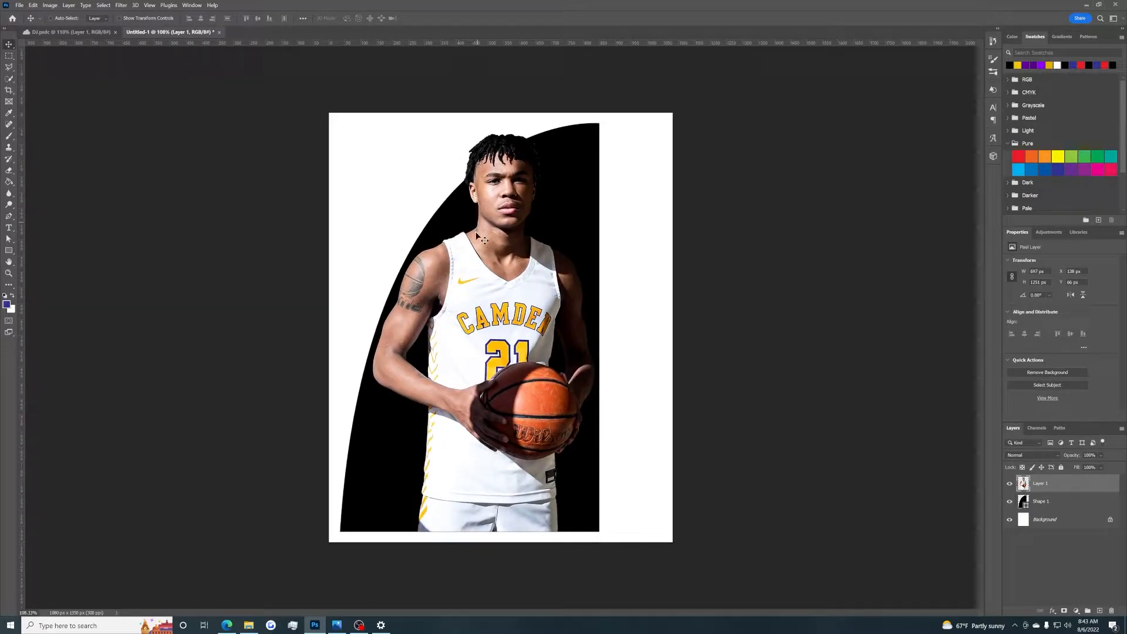
scroll(475, 231, "down", 3)
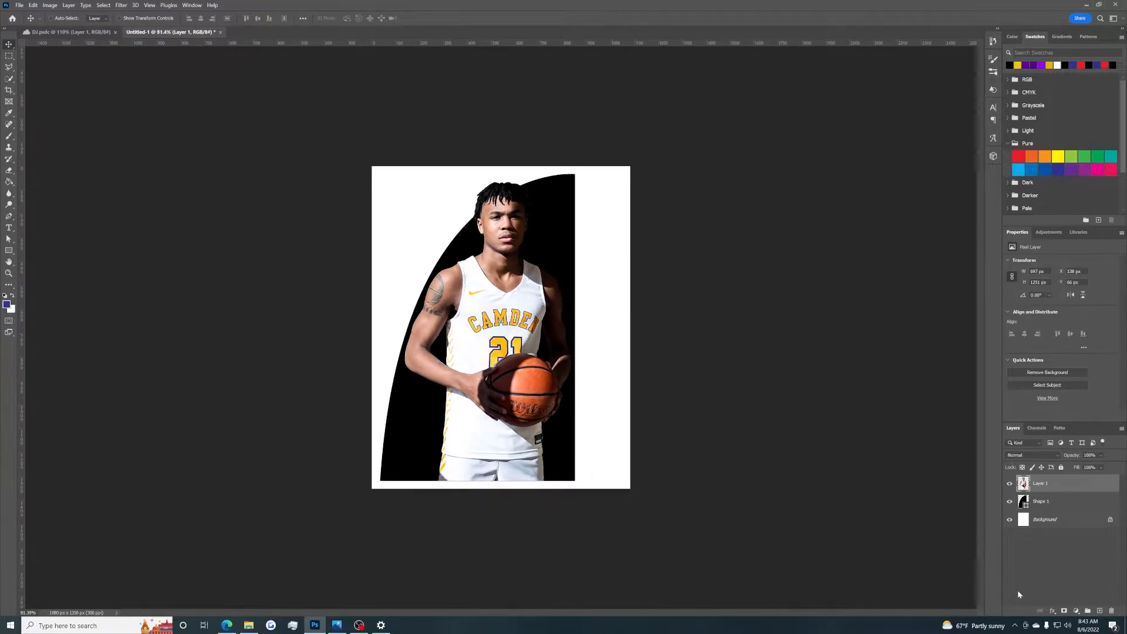
left_click(1041, 555)
scroll(492, 309, "up", 3)
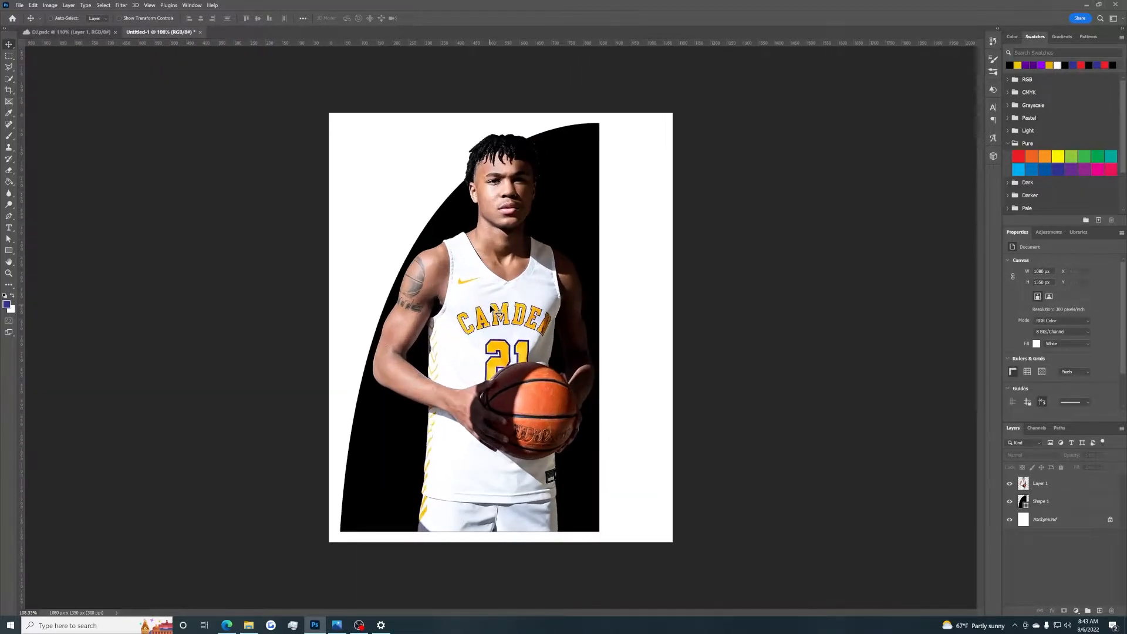
left_click(1076, 611)
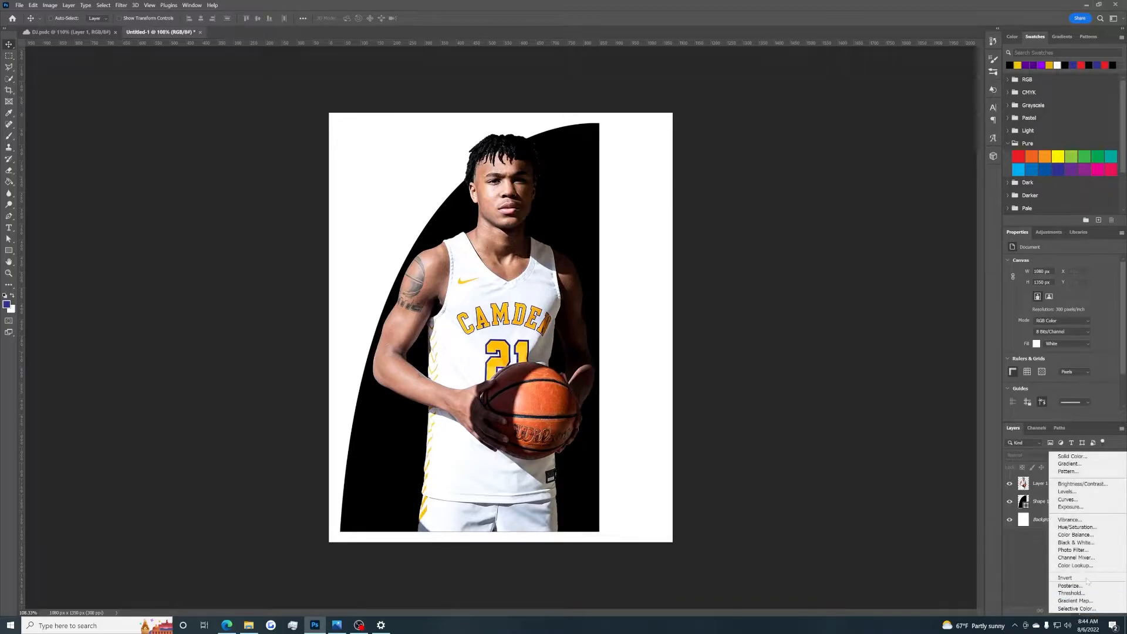
left_click(1070, 538)
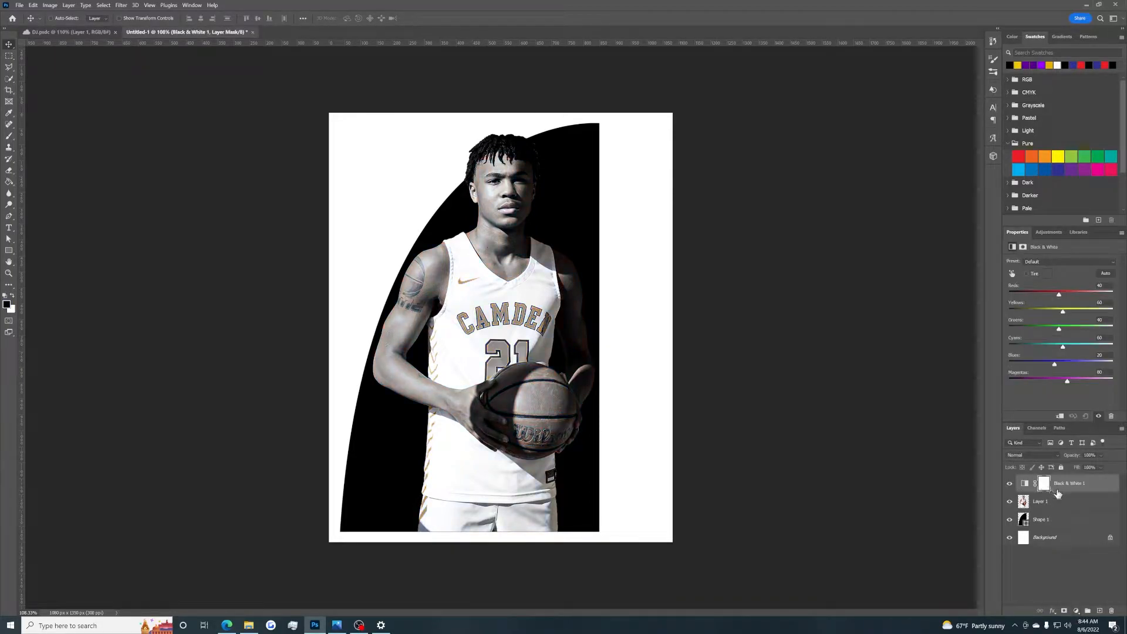
left_click(1076, 612)
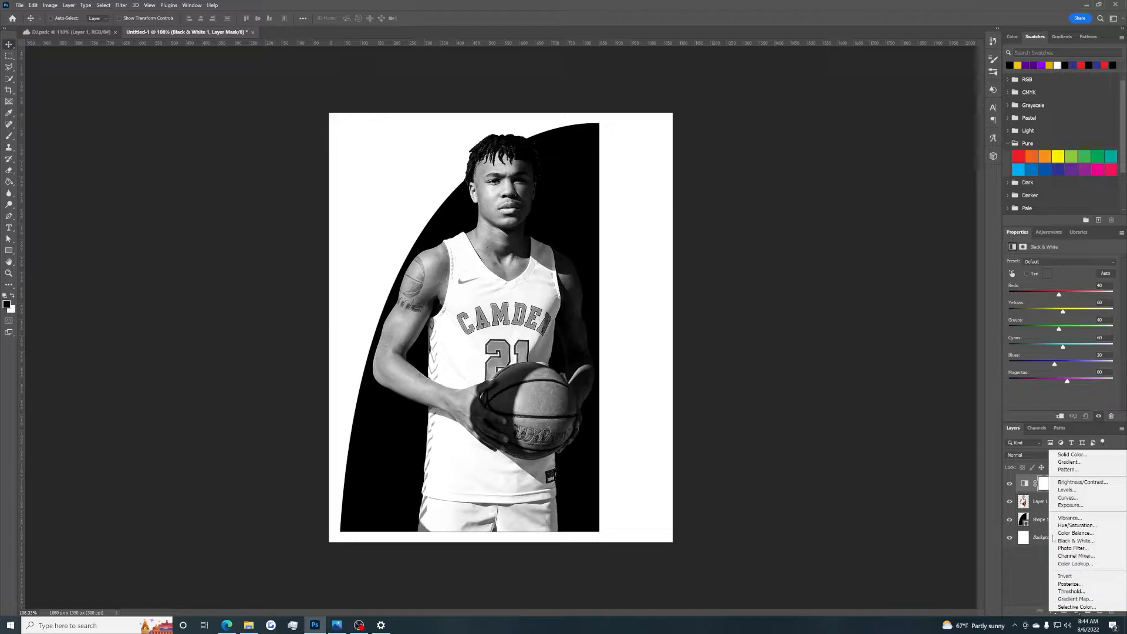
left_click(1008, 549)
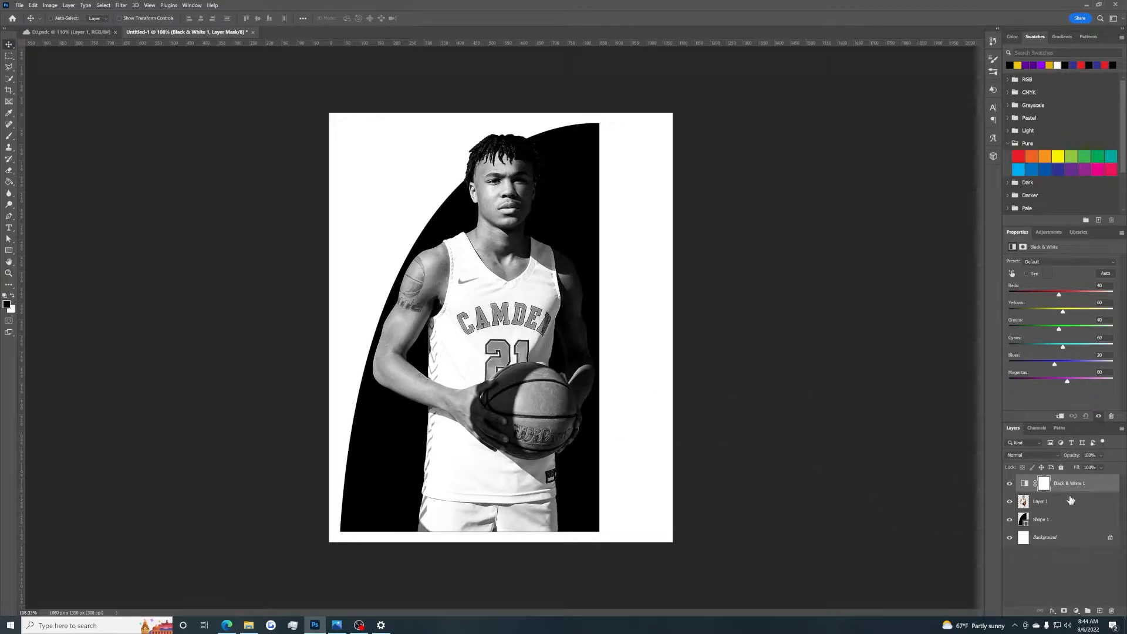
Step: Clip the Black & White adjustment to the player layer and keep the adjustment layer selected
left_click_drag(1066, 499, 1066, 490)
left_click(1065, 491, "alt")
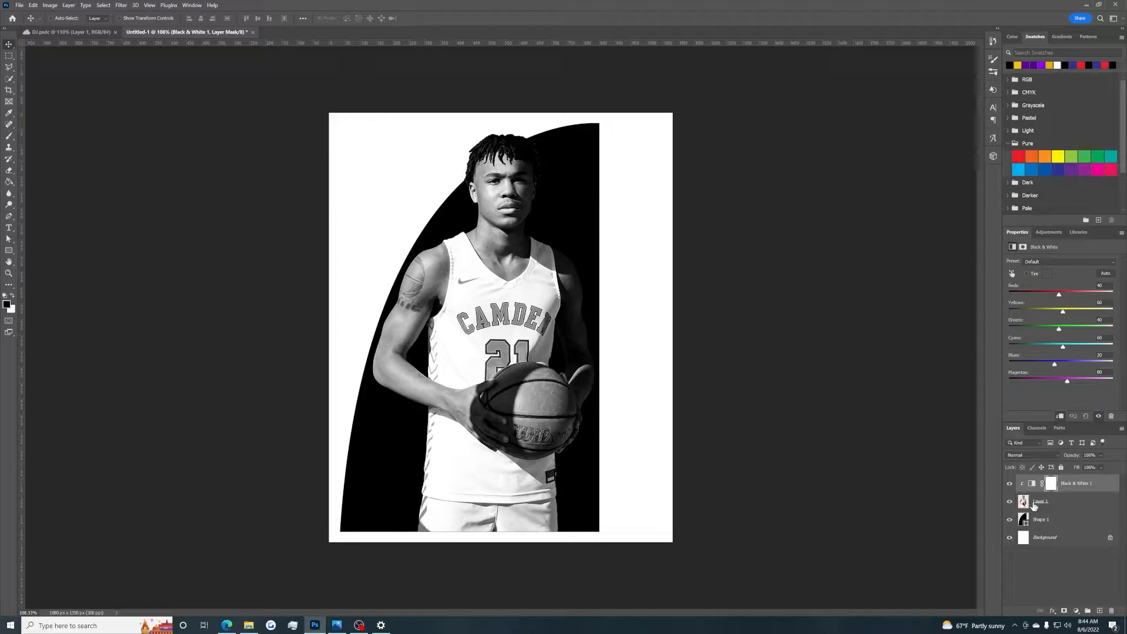
left_click(1055, 488)
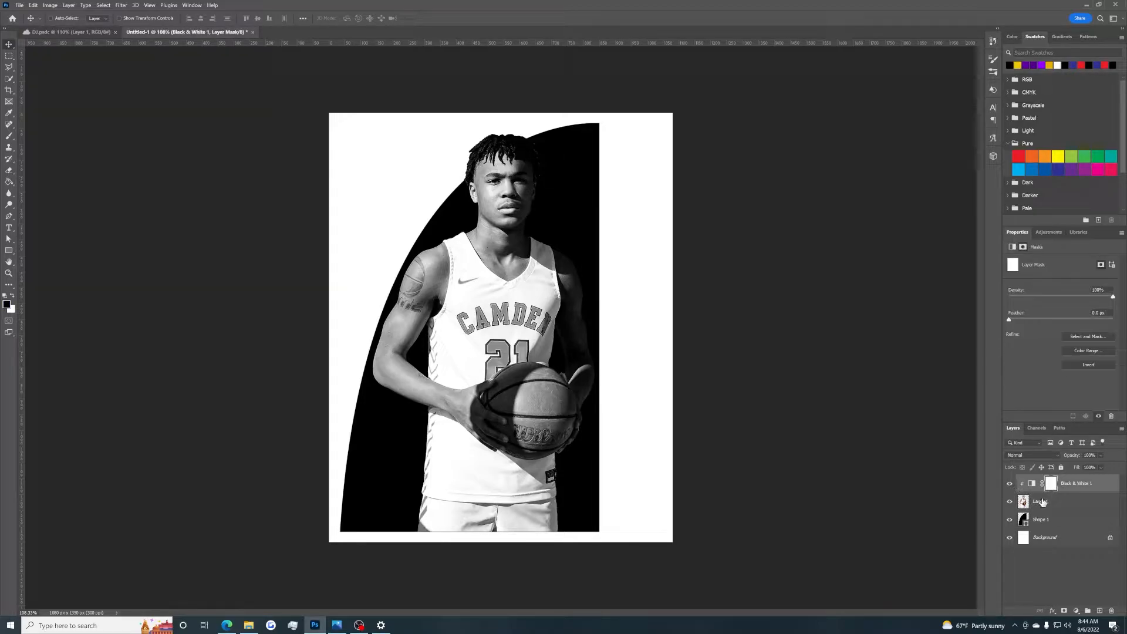
left_click(1045, 502)
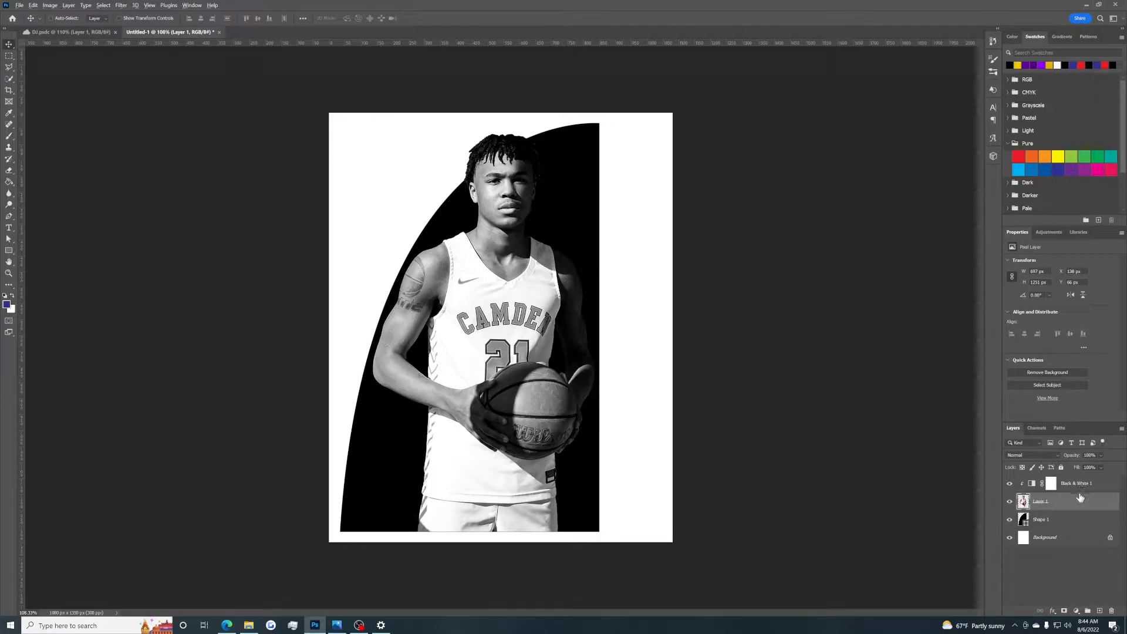
left_click(1078, 486)
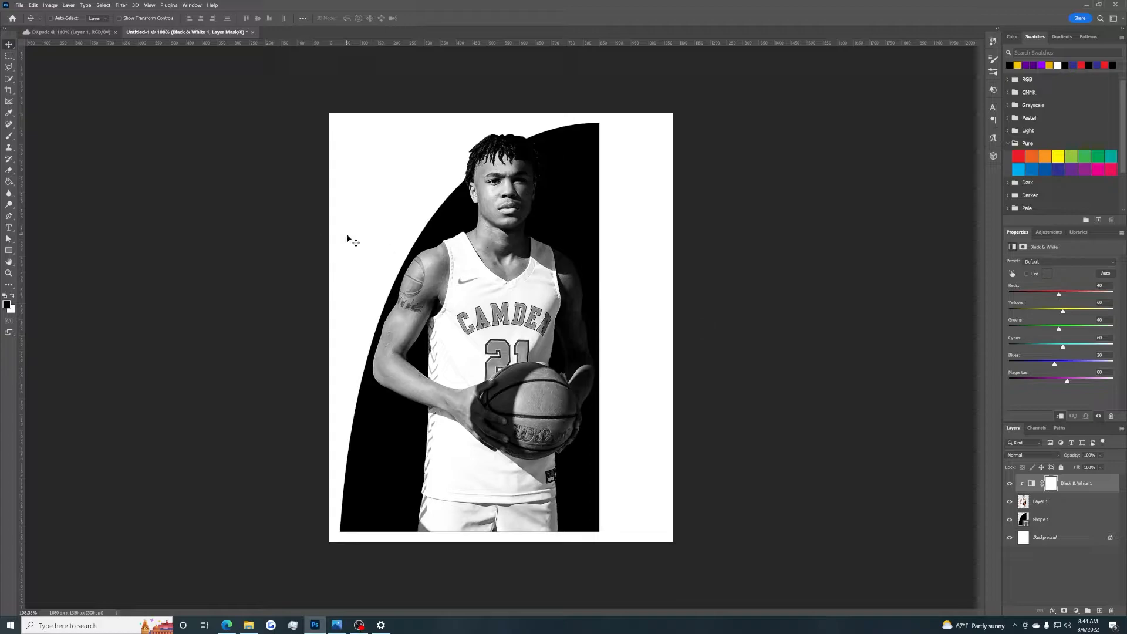
Step: Brush black on the Black & White adjustment's mask over the jersey's Nike swoosh to bring back its colour
key("b")
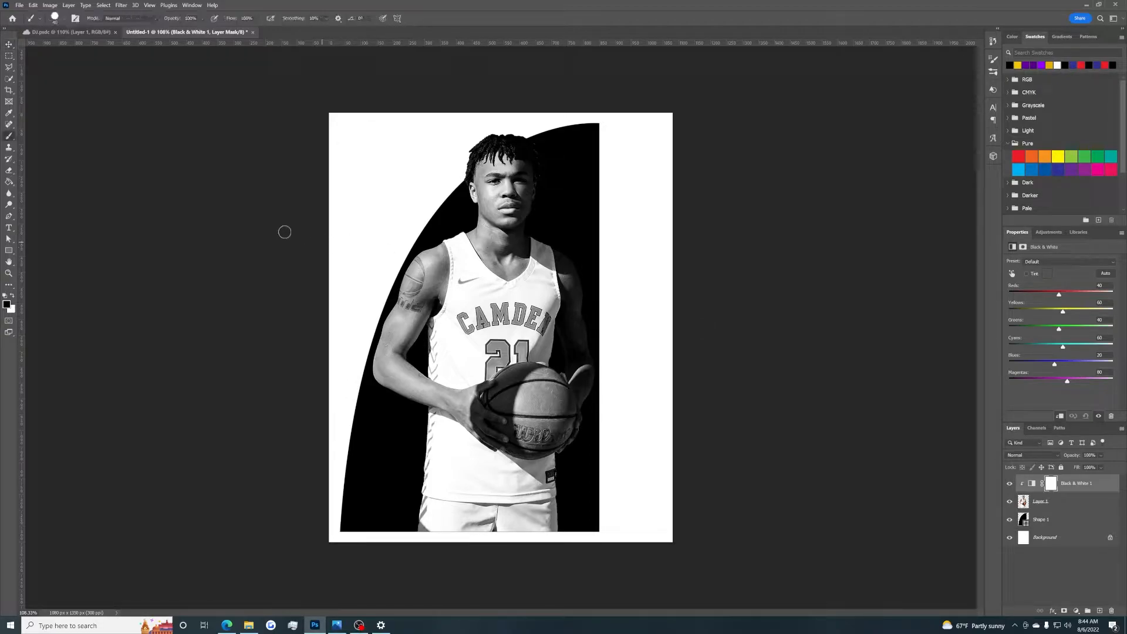
scroll(479, 319, "up", 7)
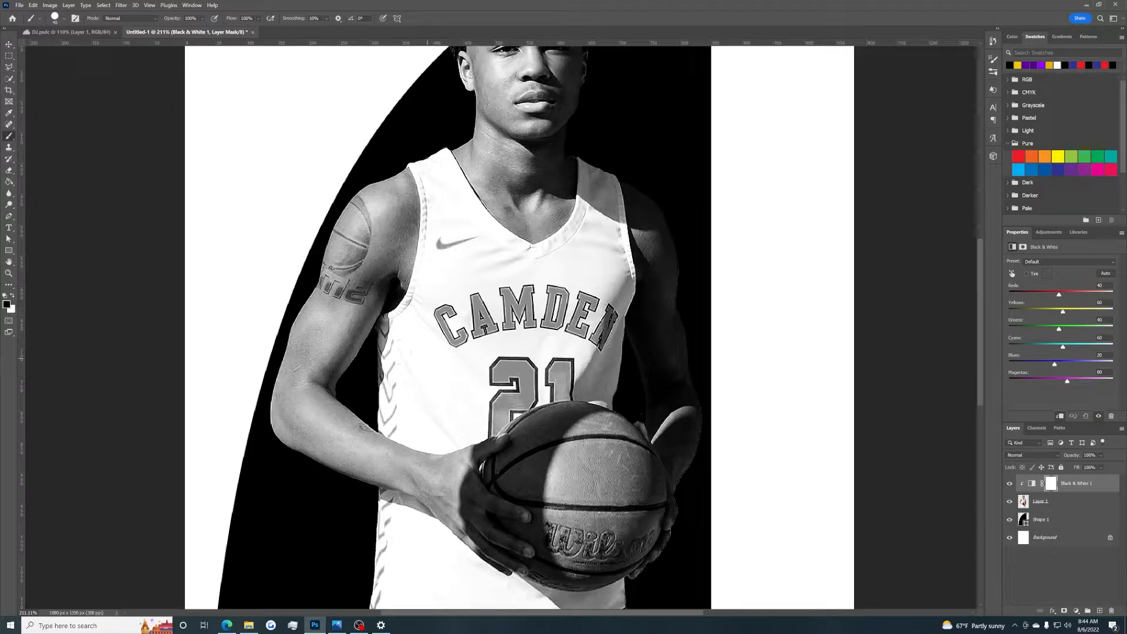
scroll(435, 346, "down", 5)
scroll(440, 346, "up", 5)
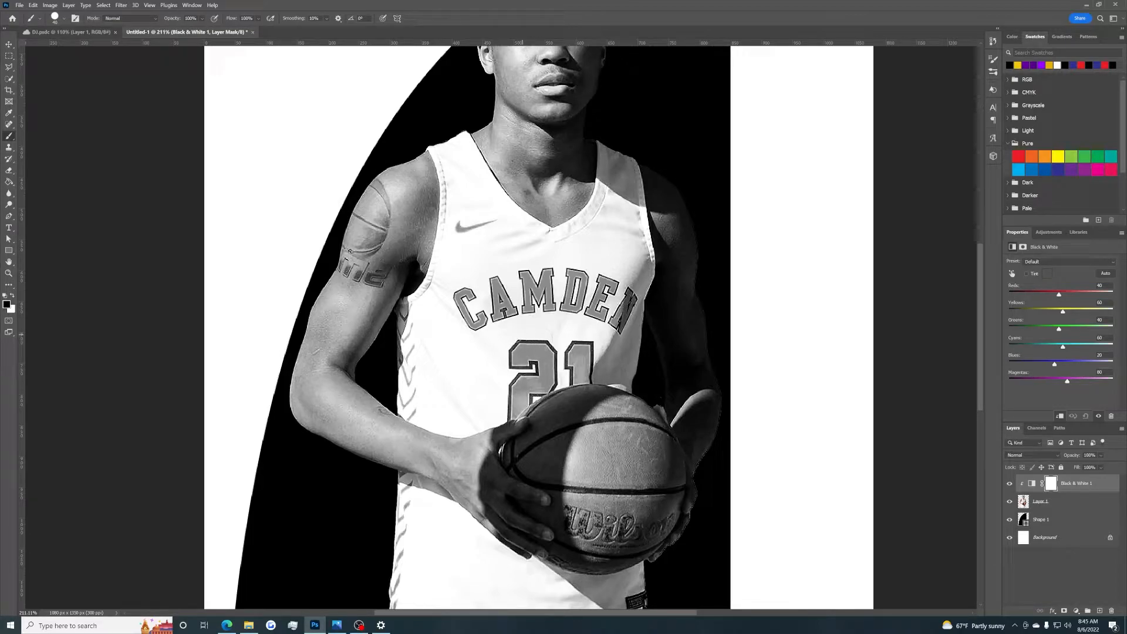
scroll(449, 352, "down", 2)
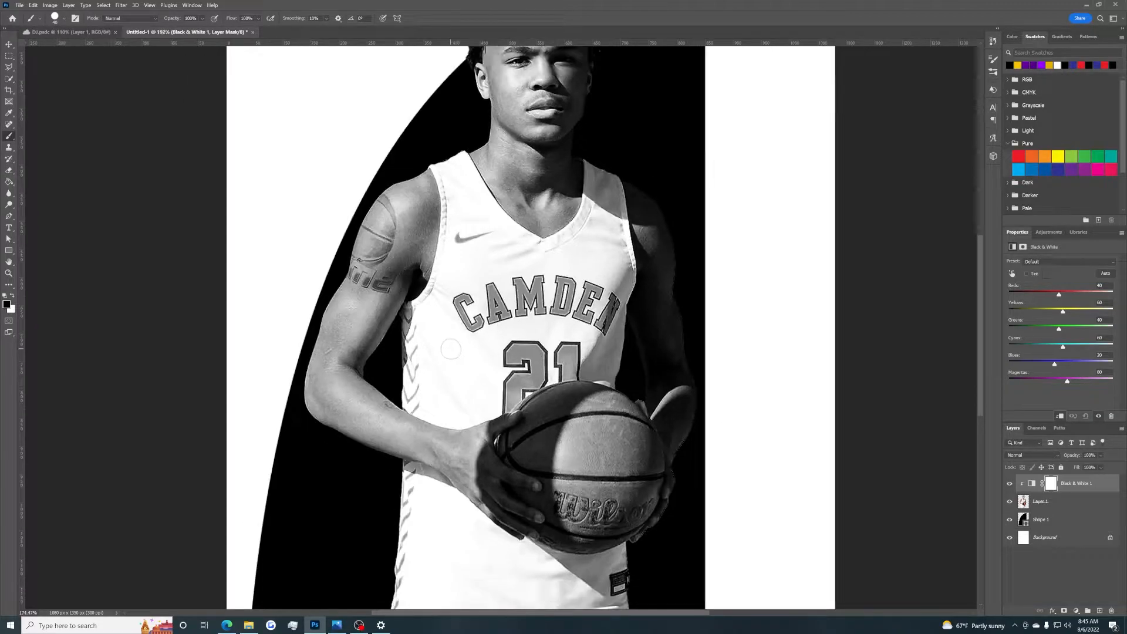
mouse_move(534, 427)
left_mouse_down()
mouse_move(569, 404)
mouse_move(596, 440)
mouse_move(583, 430)
mouse_move(631, 441)
left_mouse_up()
key("ctrl+z")
scroll(478, 338, "down", 3)
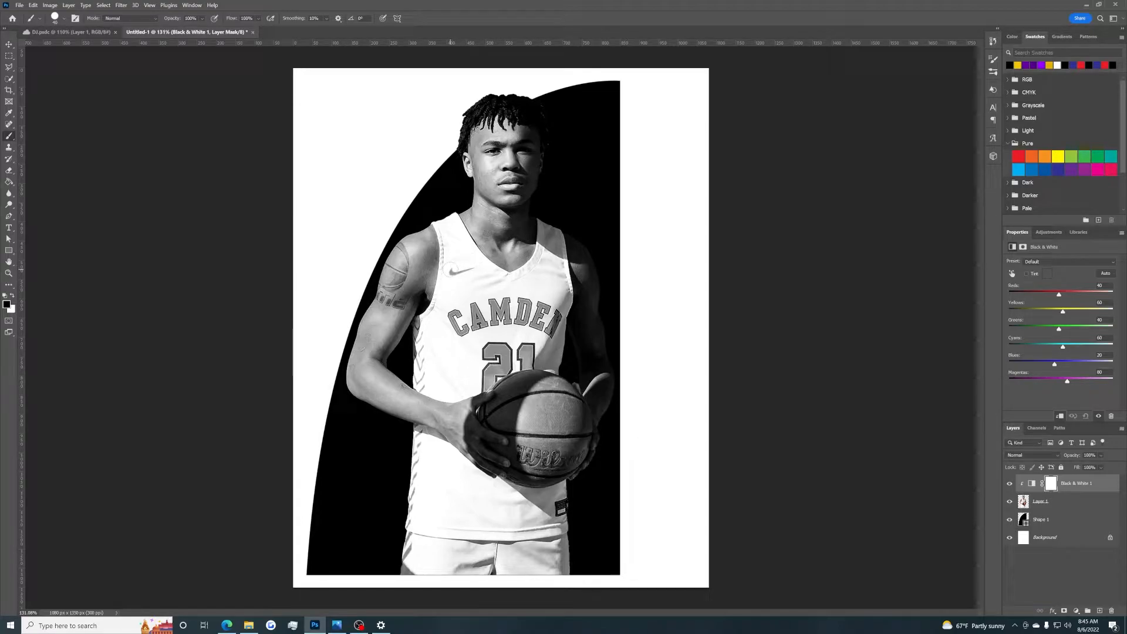
scroll(454, 268, "up", 4)
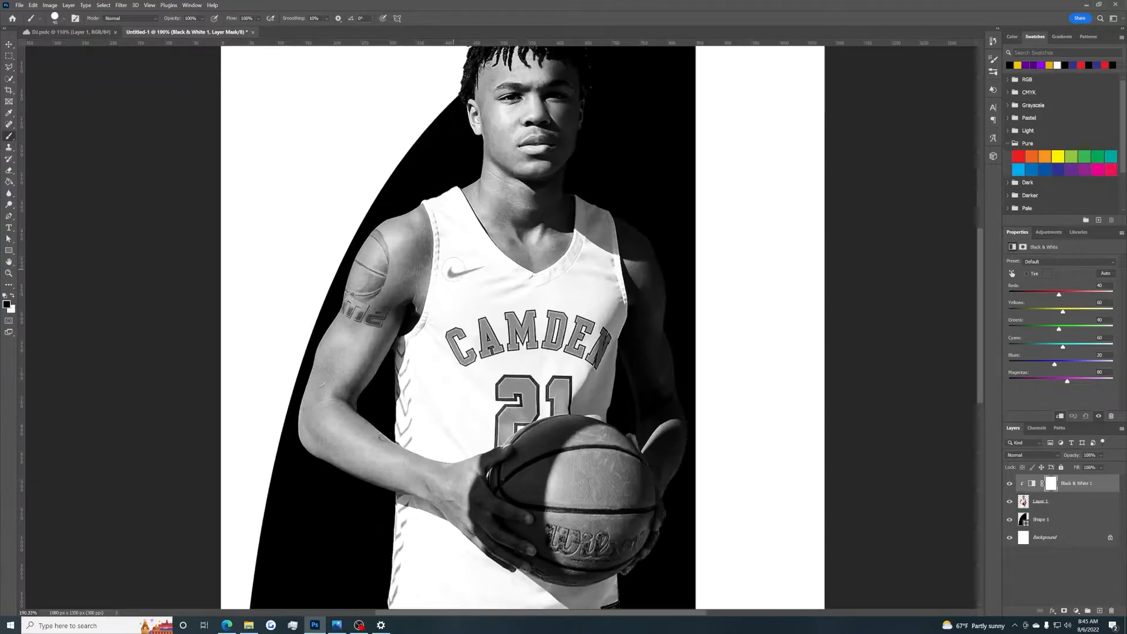
left_click_drag(452, 269, 470, 271)
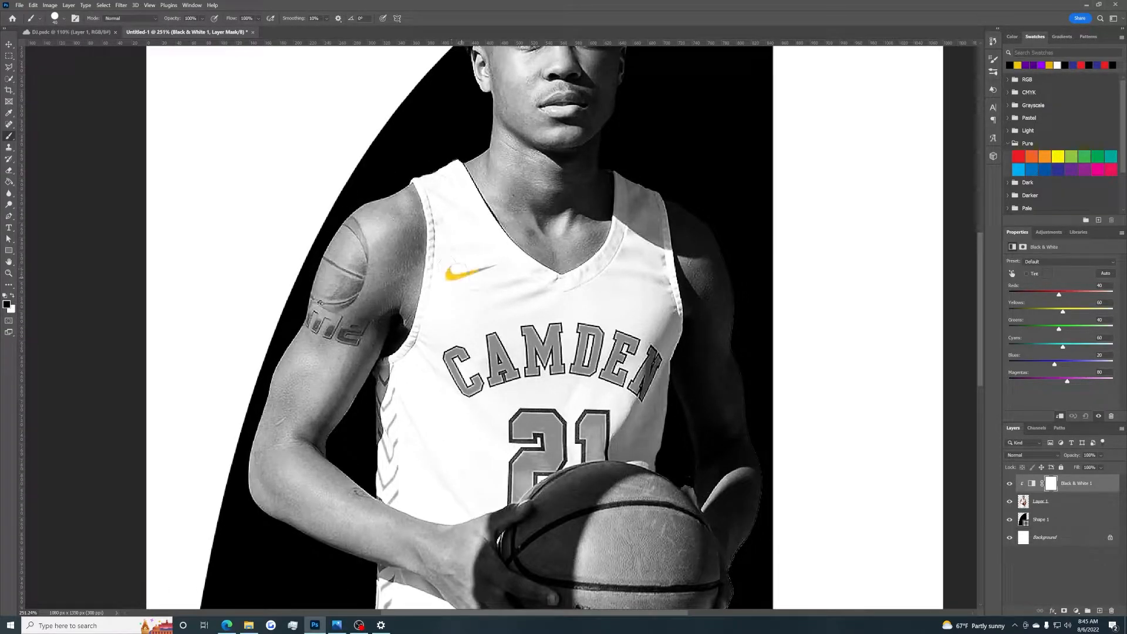
Step: Restore the yellow and purple of the CAMDEN lettering and the number 21 by painting black on the adjustment mask
mouse_move(464, 351)
left_mouse_down()
mouse_move(467, 389)
mouse_move(545, 365)
mouse_move(553, 338)
mouse_move(581, 329)
mouse_move(578, 365)
mouse_move(597, 344)
mouse_move(645, 377)
mouse_move(642, 391)
mouse_move(653, 362)
left_mouse_up()
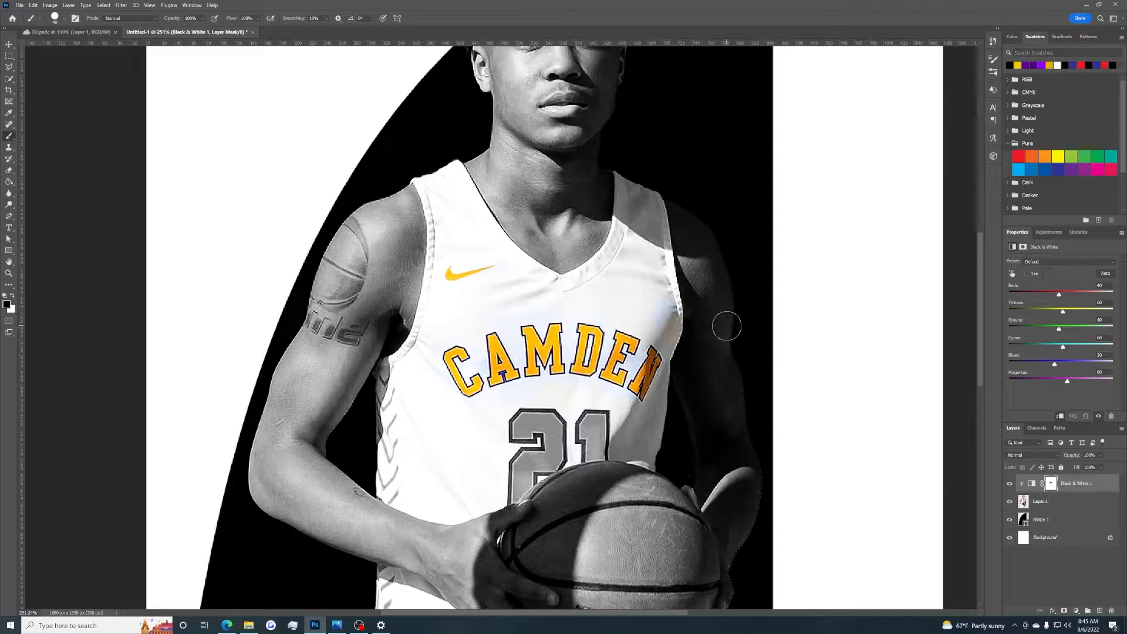
mouse_move(505, 431)
left_mouse_down()
mouse_move(601, 423)
mouse_move(590, 448)
mouse_move(601, 453)
left_mouse_up()
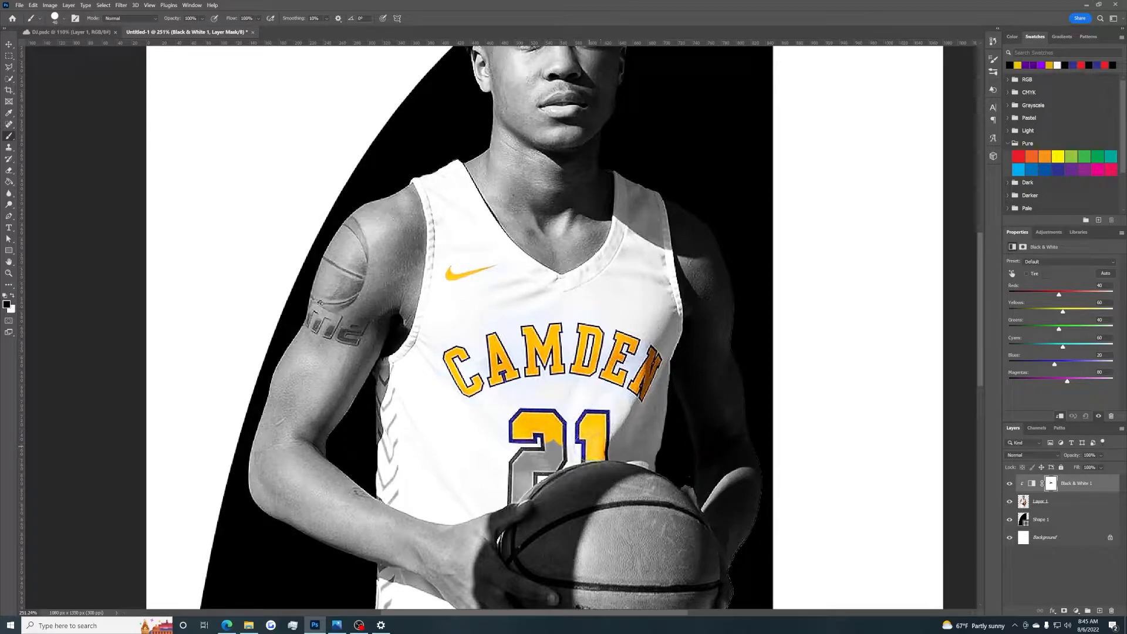
mouse_move(590, 445)
left_mouse_down()
mouse_move(518, 458)
mouse_move(555, 461)
mouse_move(519, 473)
mouse_move(508, 487)
mouse_move(520, 492)
left_mouse_up()
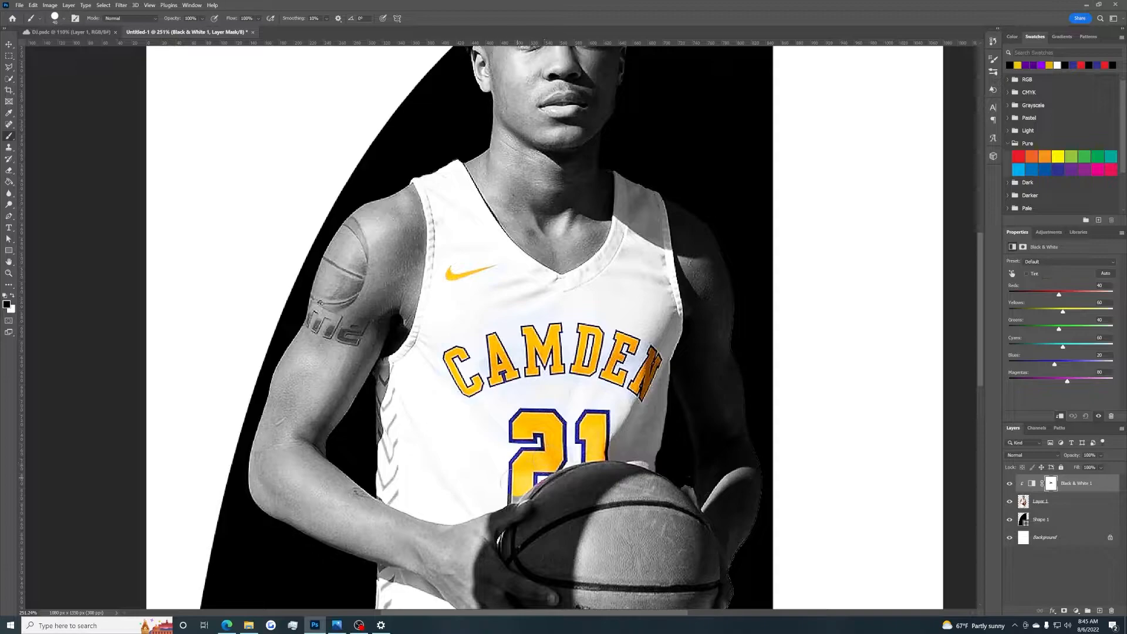
Step: Paint the mask black along the side stripes of the jersey and shorts to restore their yellow, undoing any stray stroke on the arm
mouse_move(431, 456)
left_mouse_down()
mouse_move(480, 362)
mouse_move(438, 334)
mouse_move(433, 280)
left_mouse_up()
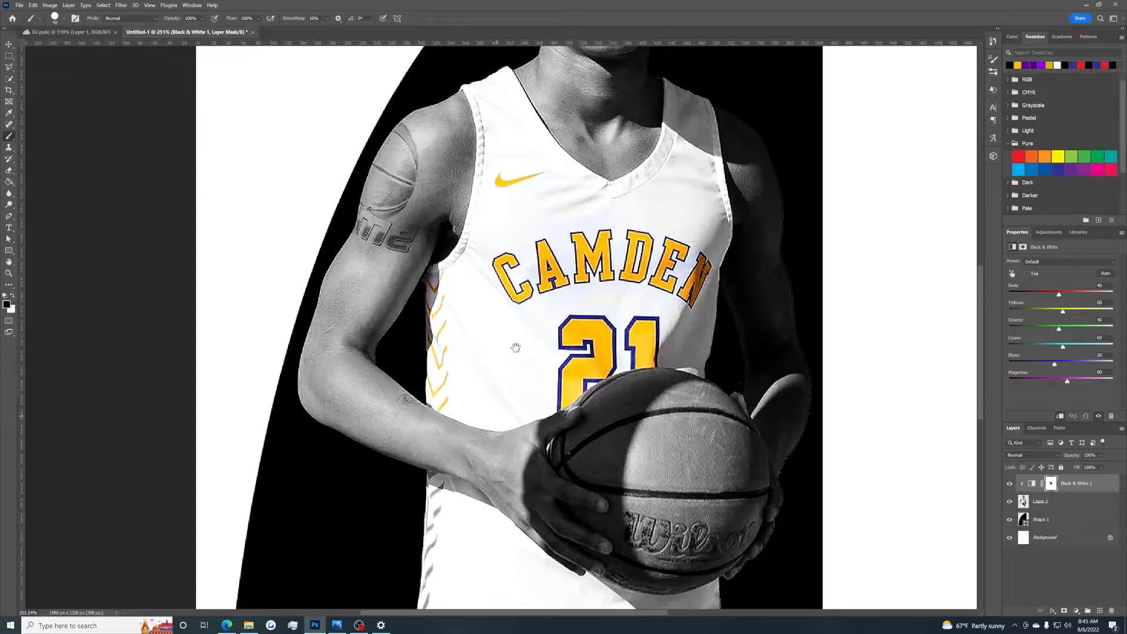
left_click_drag(511, 367, 557, 219)
mouse_move(476, 355)
left_mouse_down()
mouse_move(456, 524)
mouse_move(455, 575)
left_mouse_up()
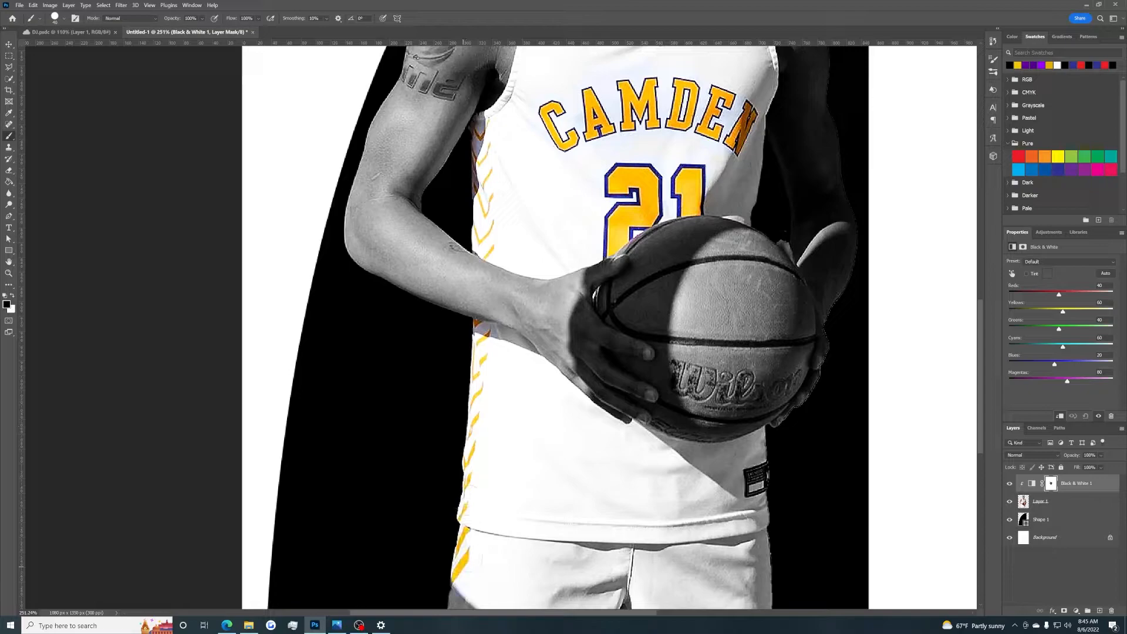
scroll(456, 573, "down", 3)
scroll(464, 461, "down", 2)
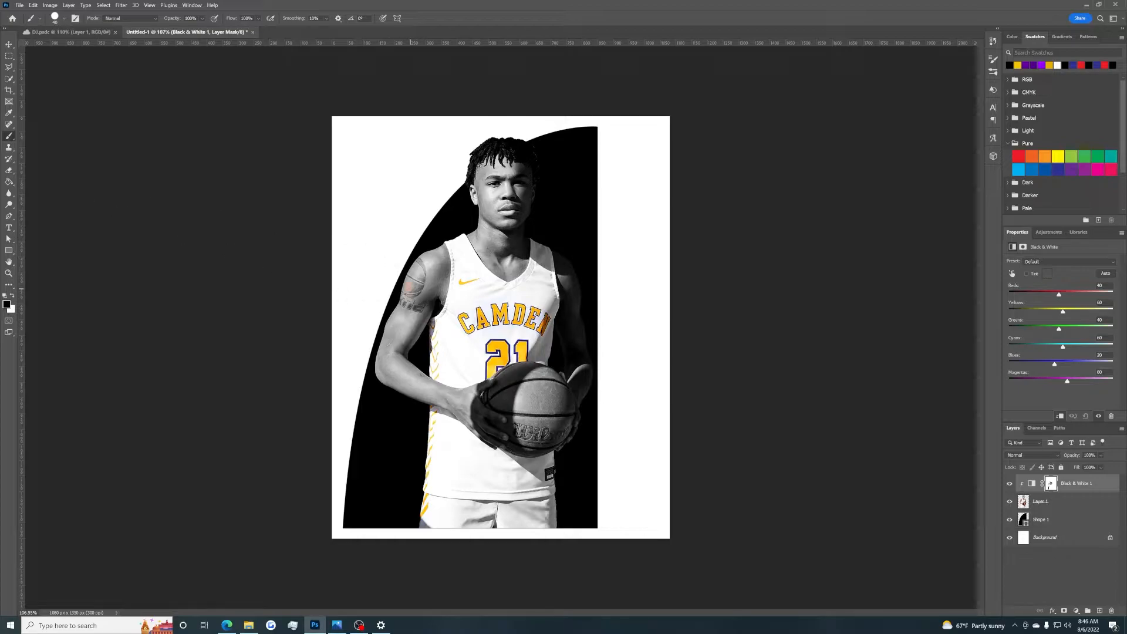
key("ctrl+z")
left_click(4, 48)
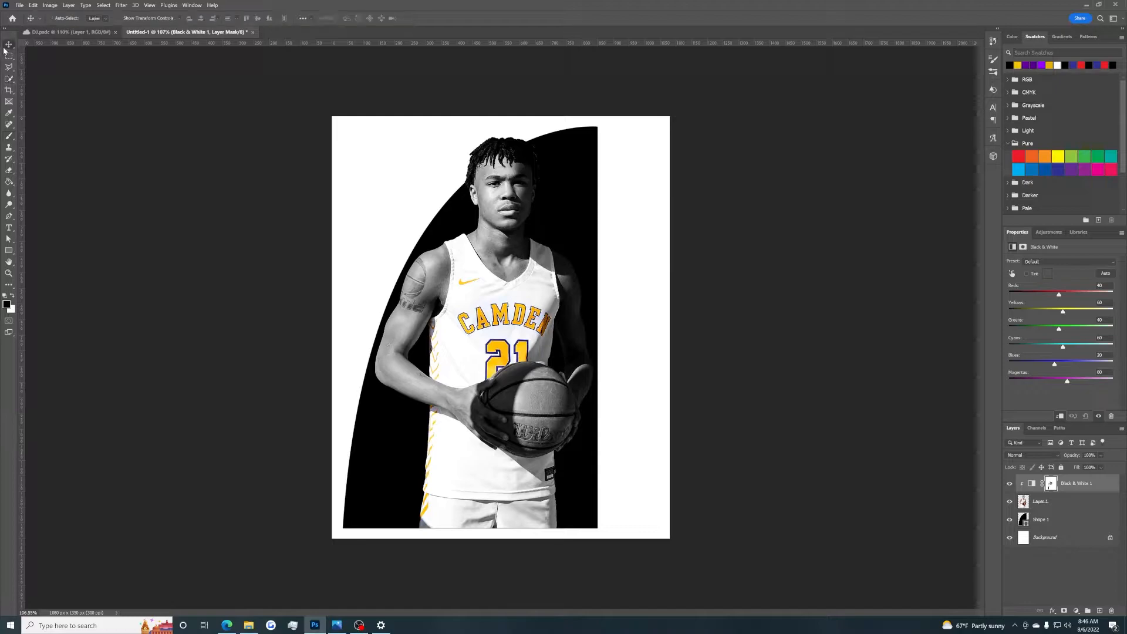
scroll(712, 370, "up", 2)
scroll(721, 376, "down", 1)
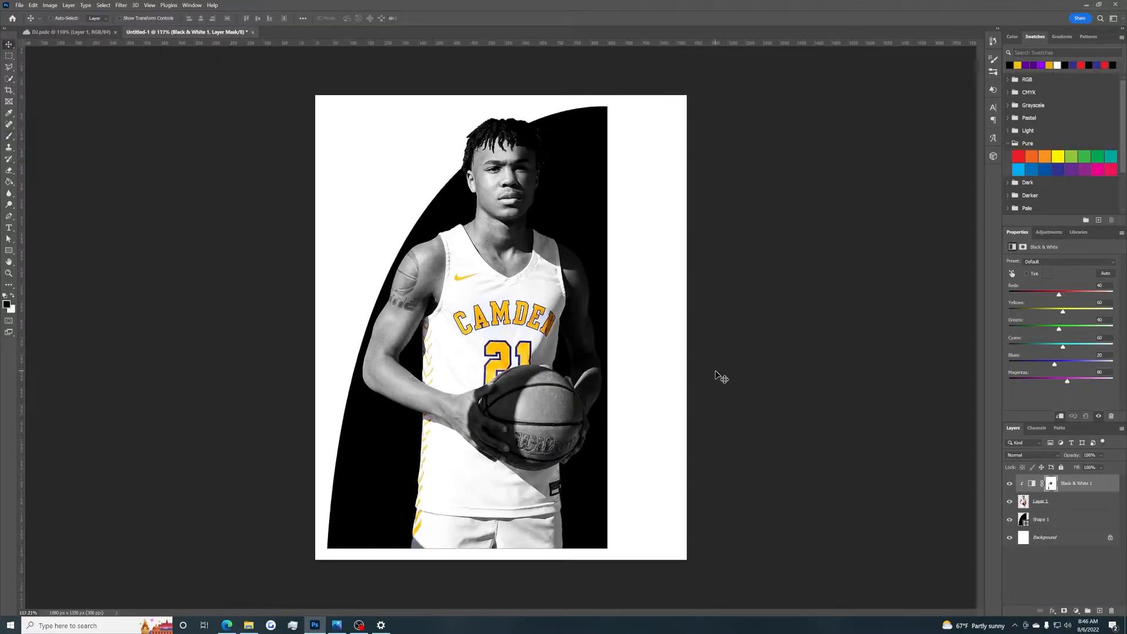
Step: Select the black arch layer, switch to the Edge browser and search Google for "camden nj" in a new tab
left_click(1047, 523)
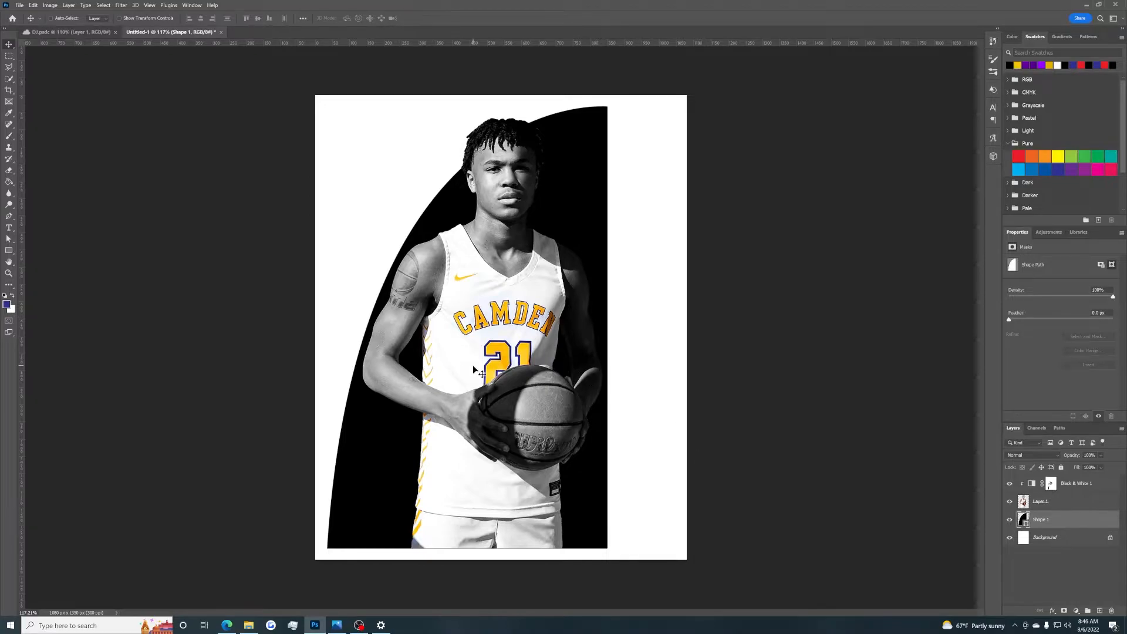
left_click(226, 624)
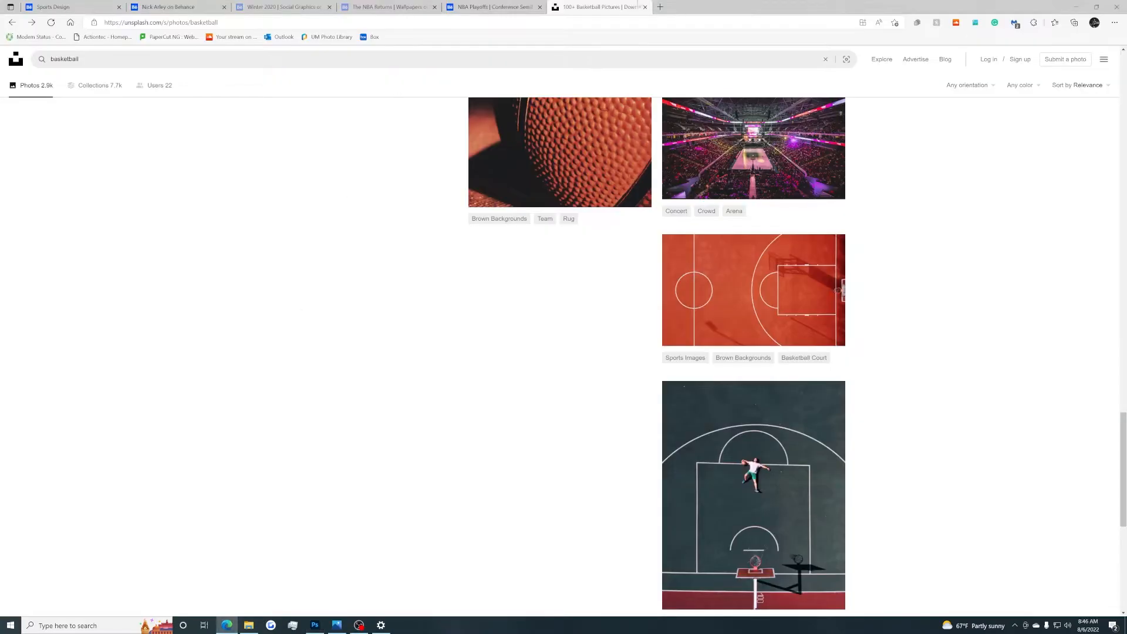
left_click(660, 6)
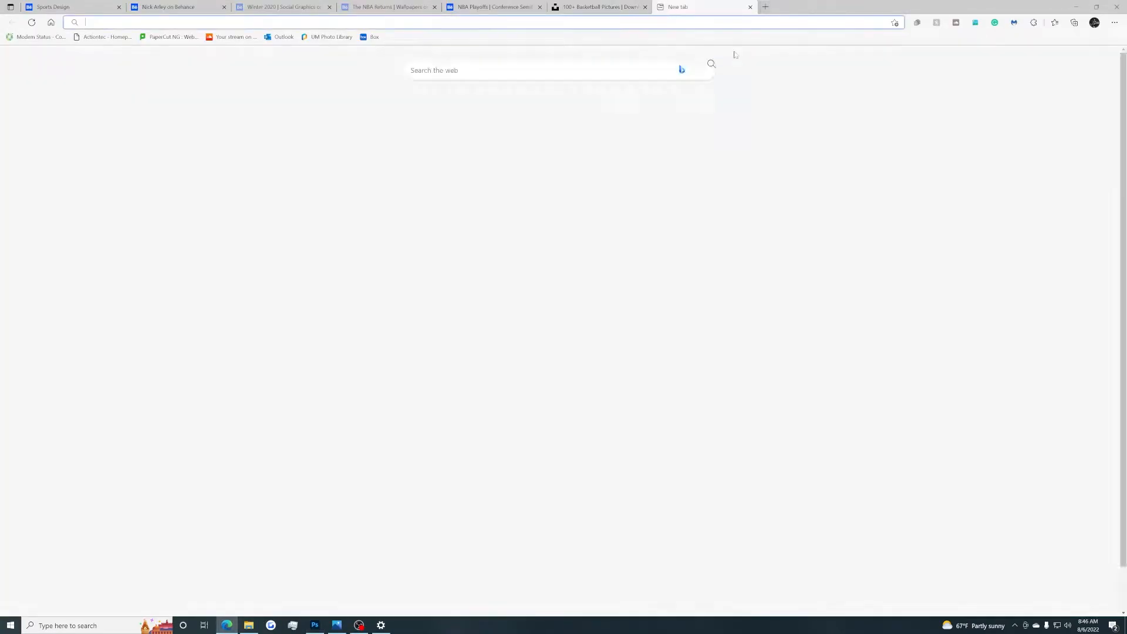
type("cam")
key("Return")
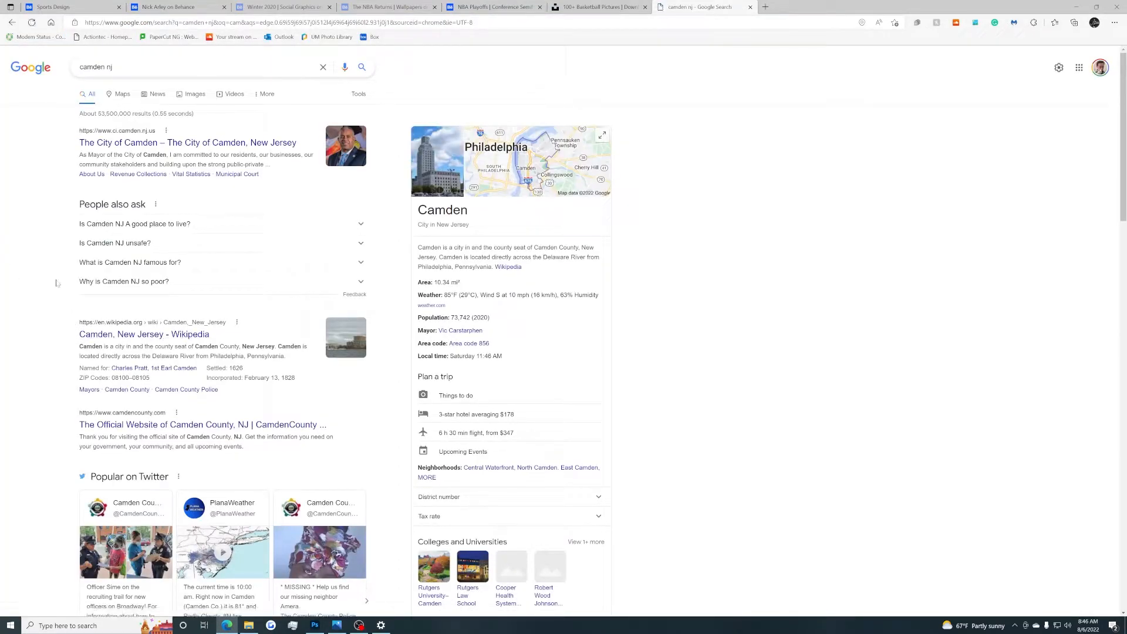
Step: Look through the news results for camden nj, and bring up the image results for the same search
left_click(153, 96)
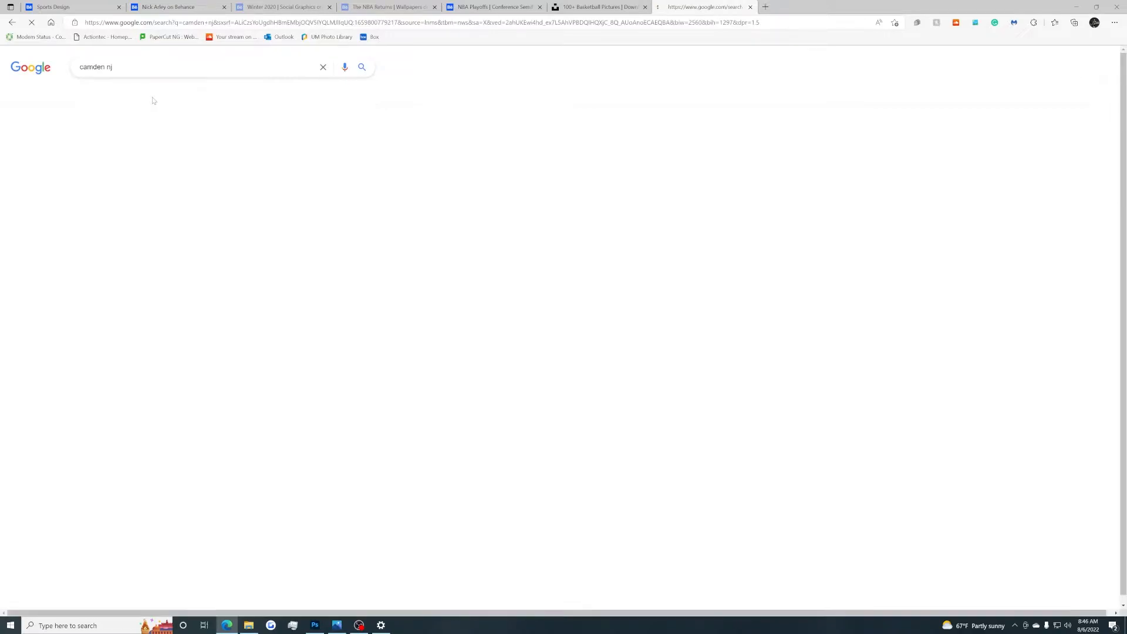
scroll(43, 176, "down", 2)
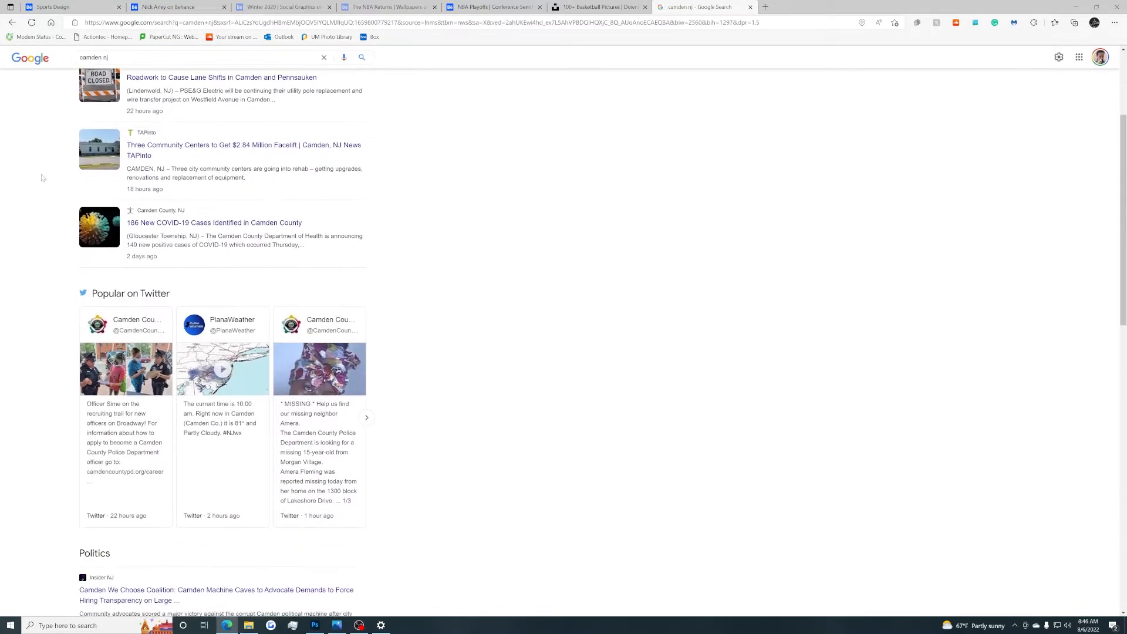
scroll(41, 177, "up", 1)
scroll(42, 177, "down", 5)
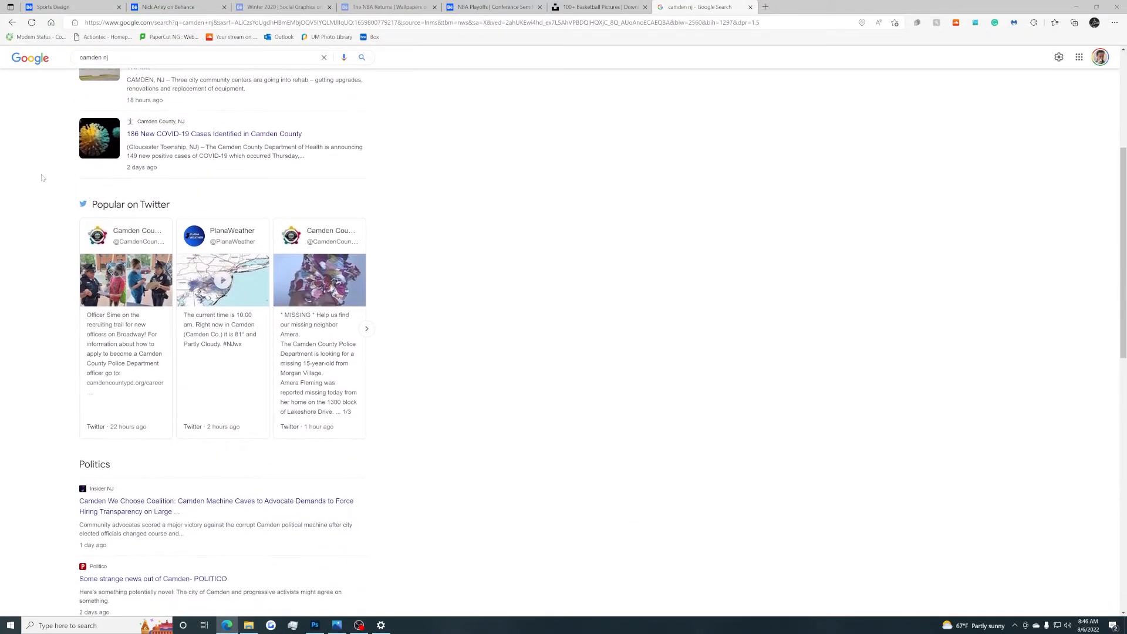
scroll(42, 178, "down", 6)
scroll(43, 180, "up", 4)
scroll(44, 180, "up", 8)
scroll(43, 179, "down", 1)
scroll(191, 175, "up", 1)
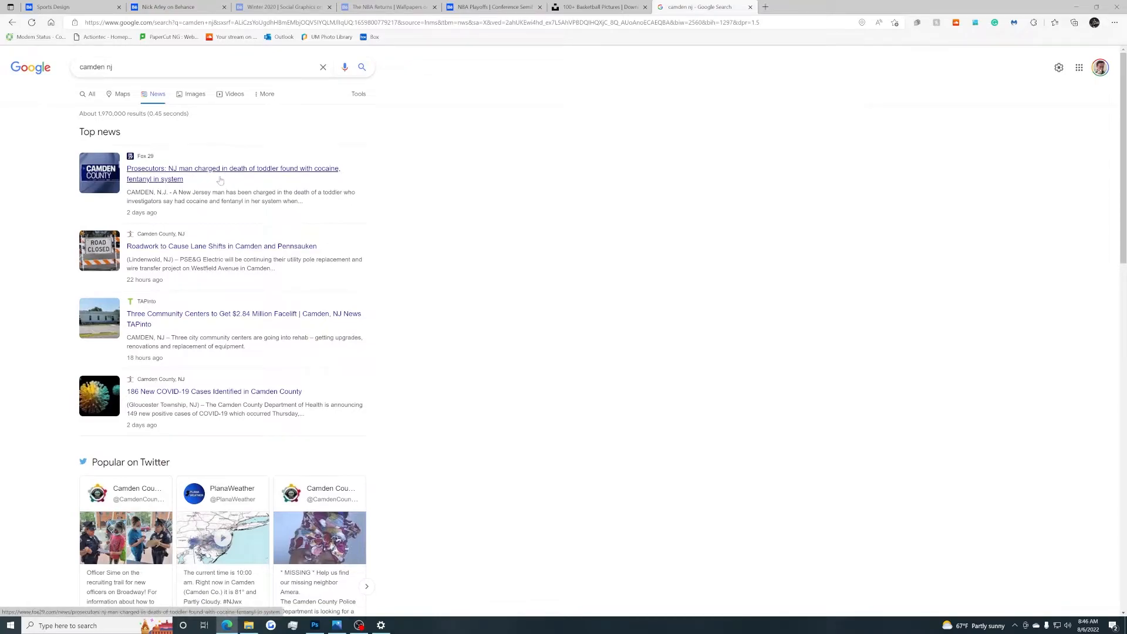
left_click(194, 96)
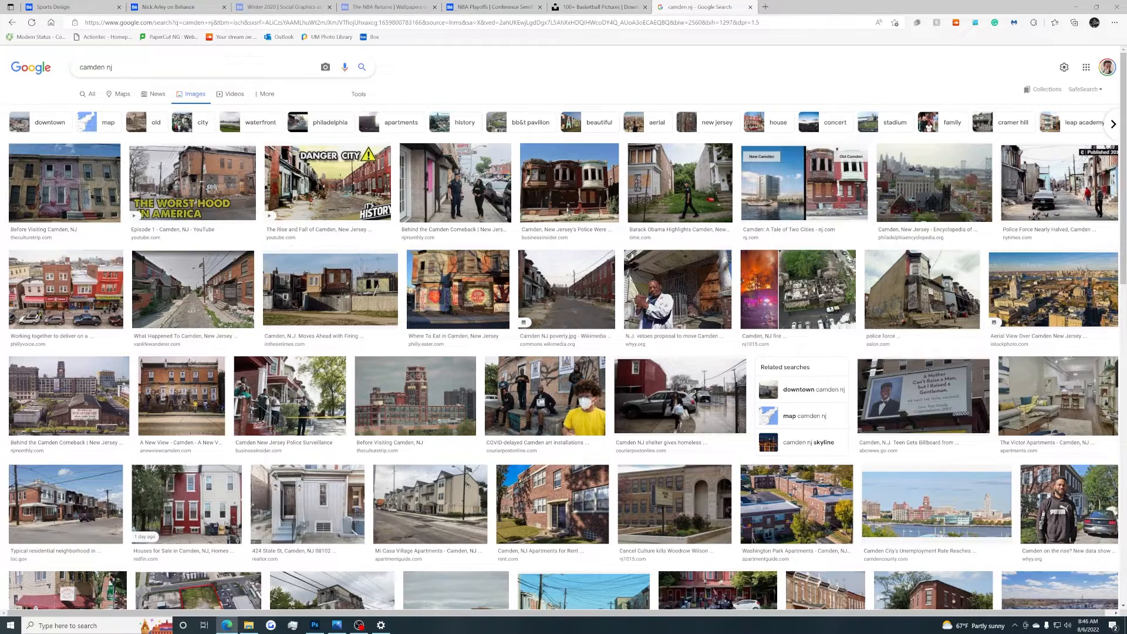
Step: View camden nj on the map, close that tab, and search Unsplash for "philadelphia skyline"
left_click(116, 96)
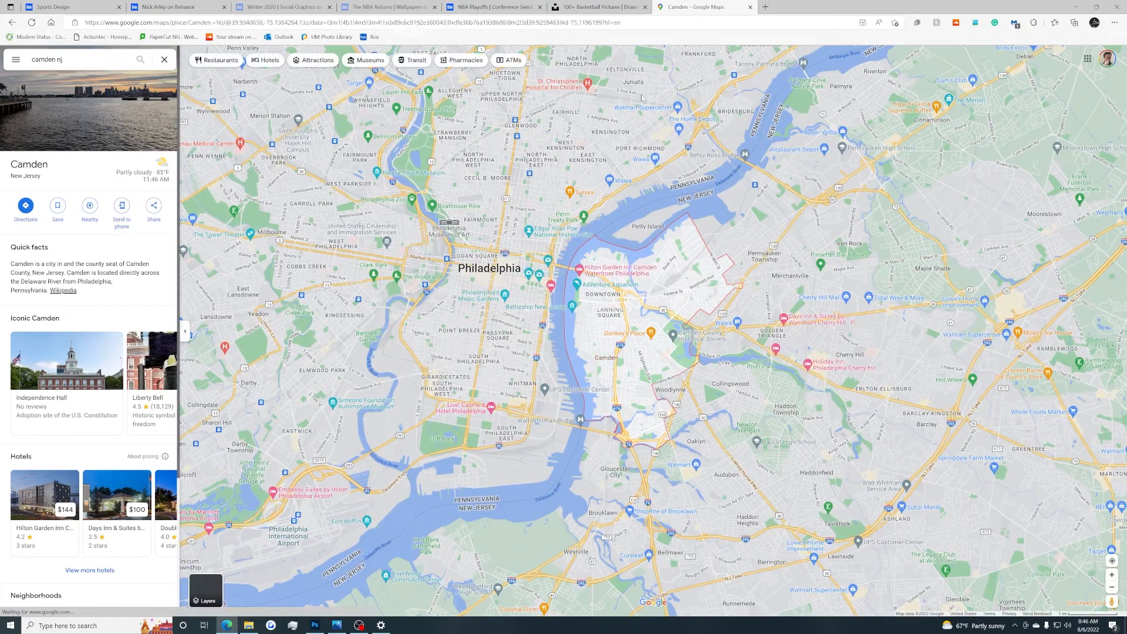
left_click(750, 6)
left_click(258, 59)
type("phila")
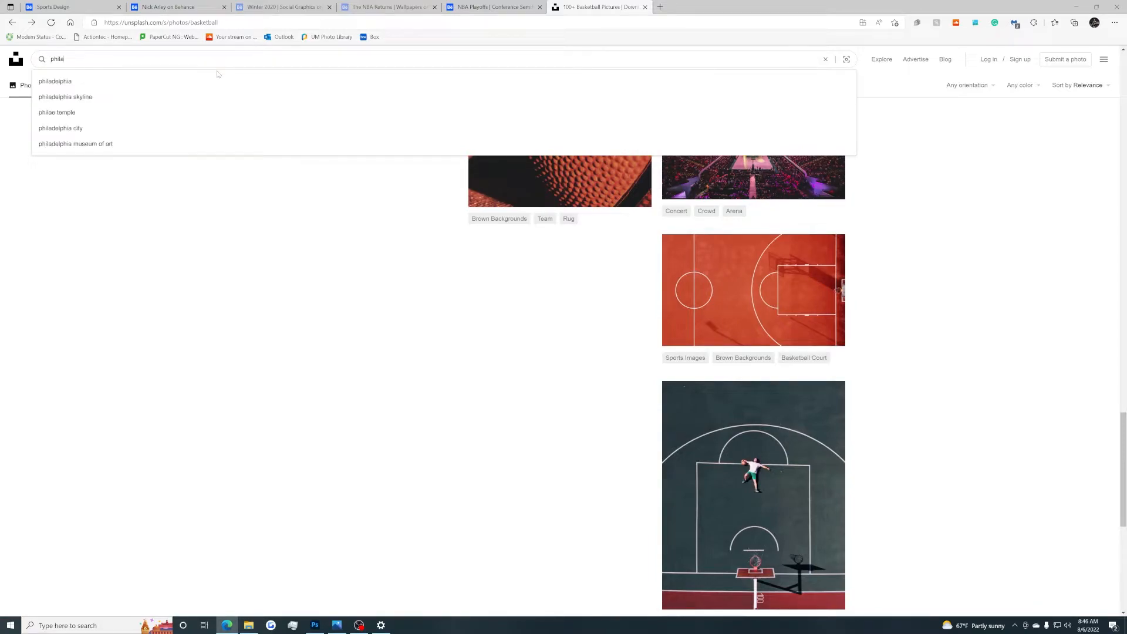
key("Down")
key("Down")
key("Return")
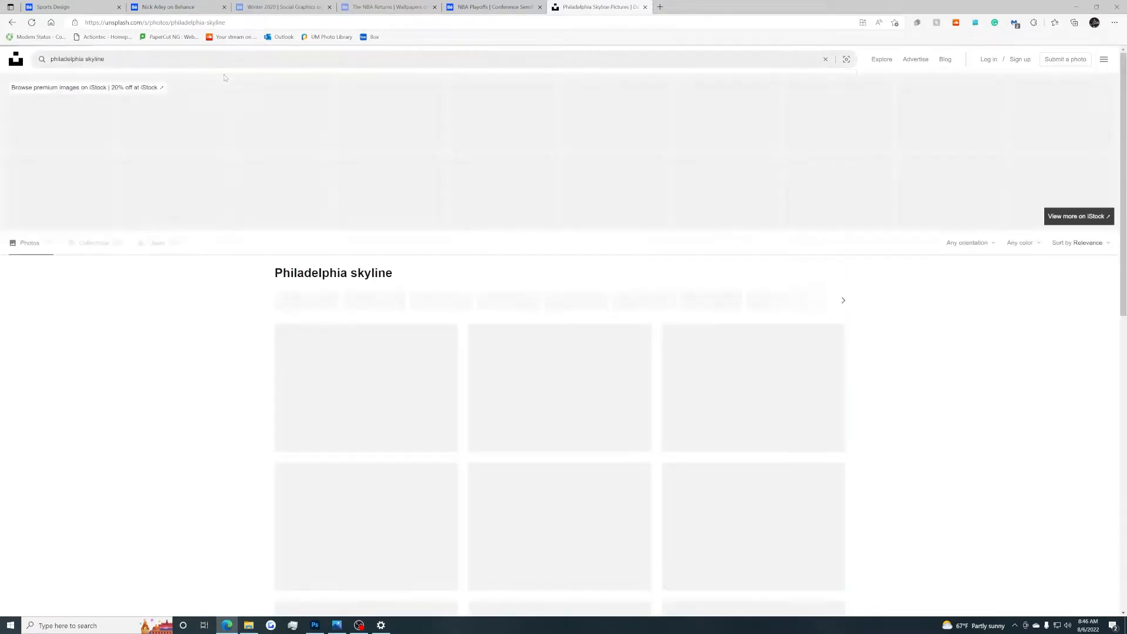
Step: Broaden the Unsplash search to "philadelphia" and download the night street photo with light trails and the lit clock tower
double_click(94, 59)
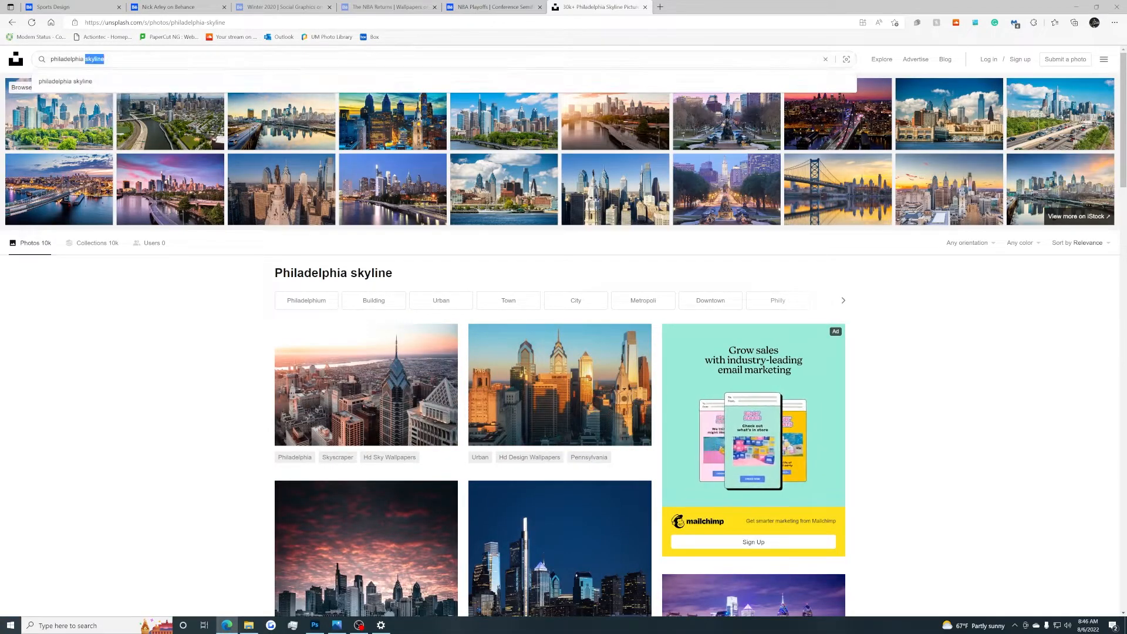
key("BackSpace")
key("Return")
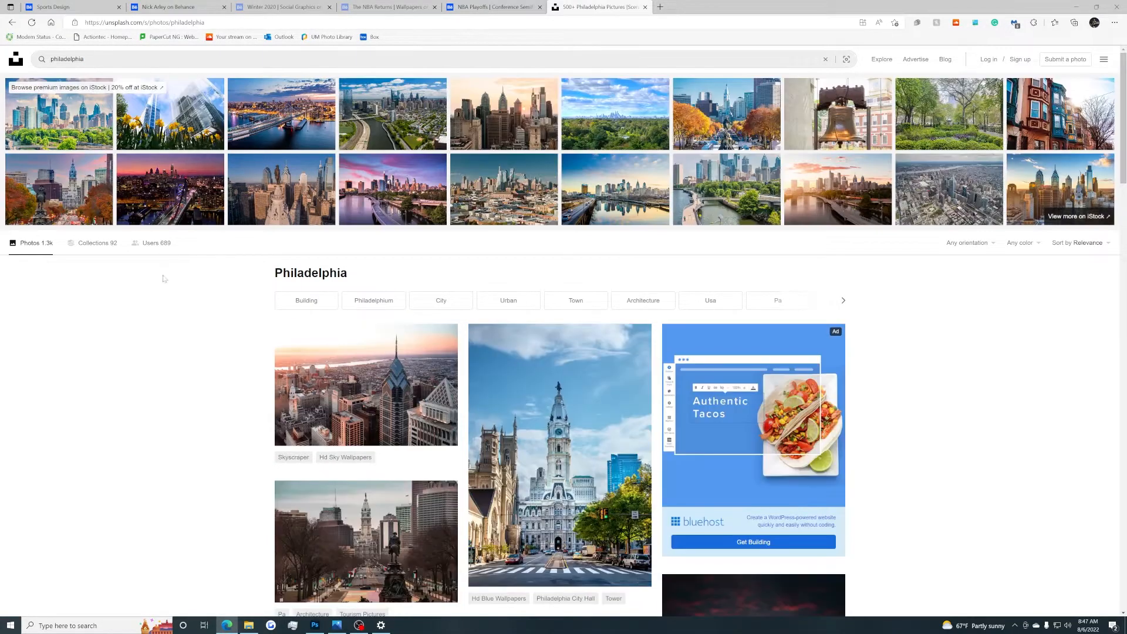
scroll(161, 275, "down", 3)
scroll(194, 304, "down", 9)
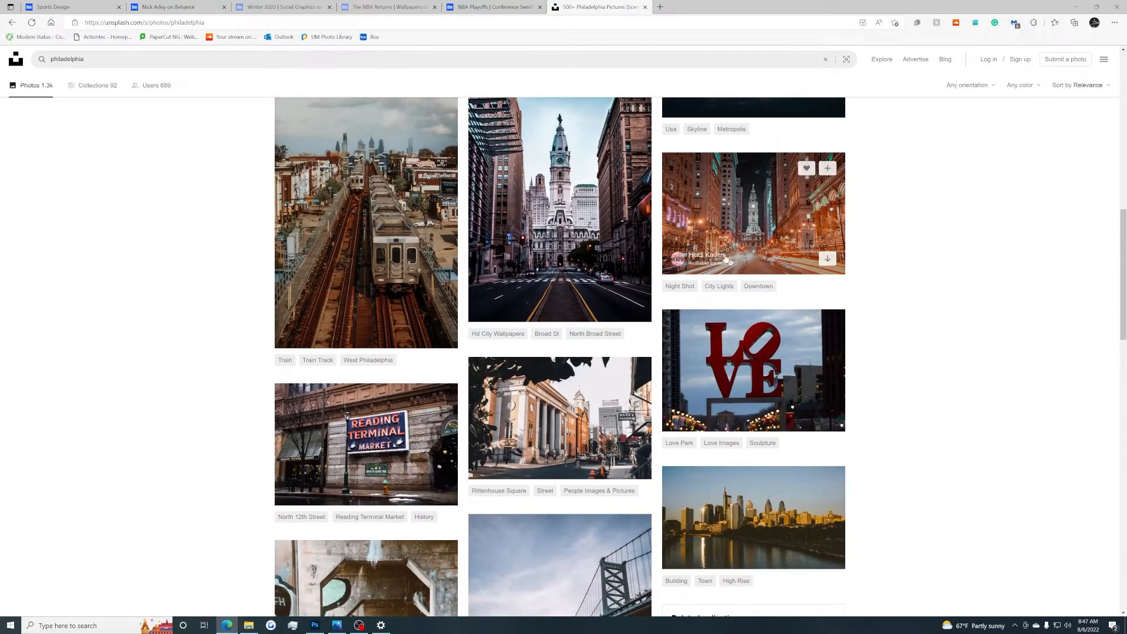
left_click(758, 229)
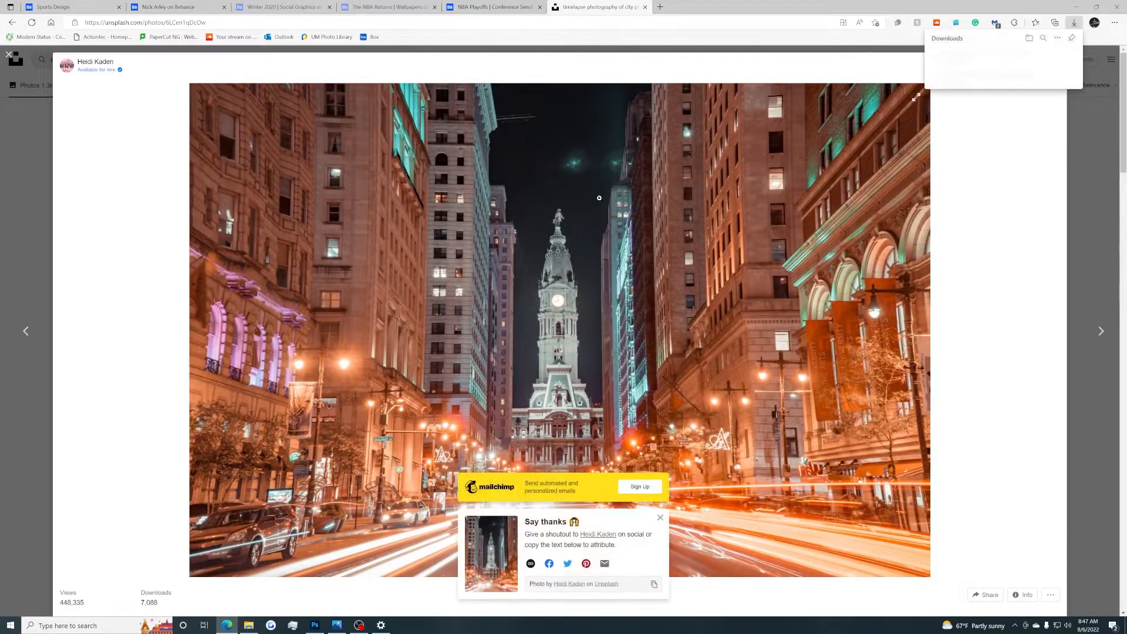
Step: Place the downloaded city photo in the Photoshop poster between the player and the arch, enlarging it to about 1984 × 1323 px
left_click_drag(969, 59, 476, 370)
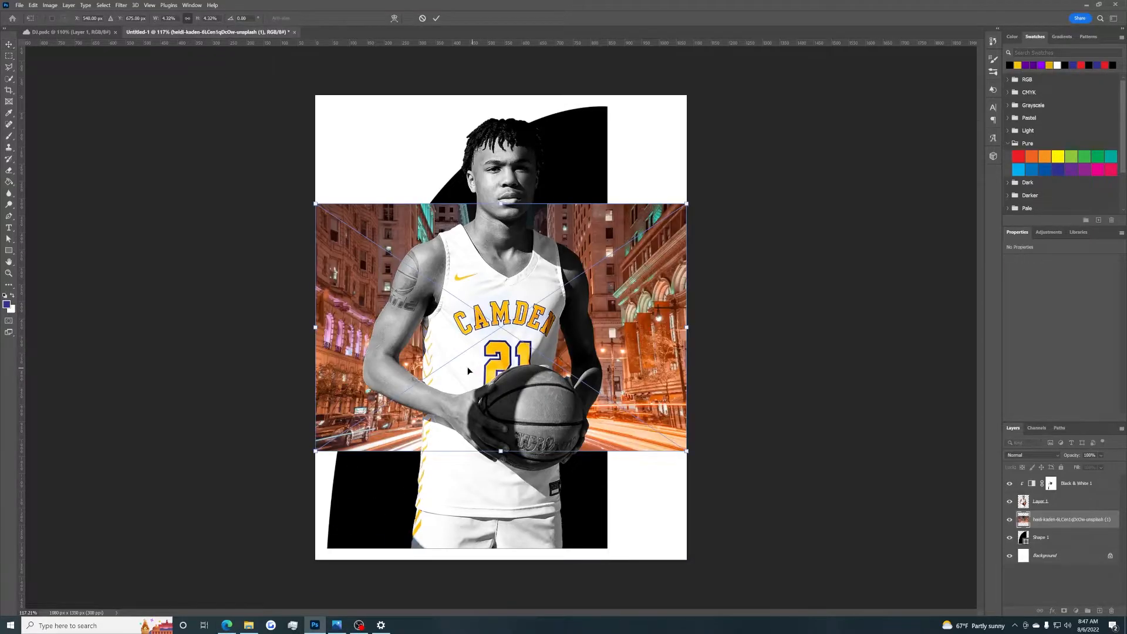
left_click_drag(314, 203, 156, 98)
left_click_drag(688, 450, 833, 565)
left_click(9, 44)
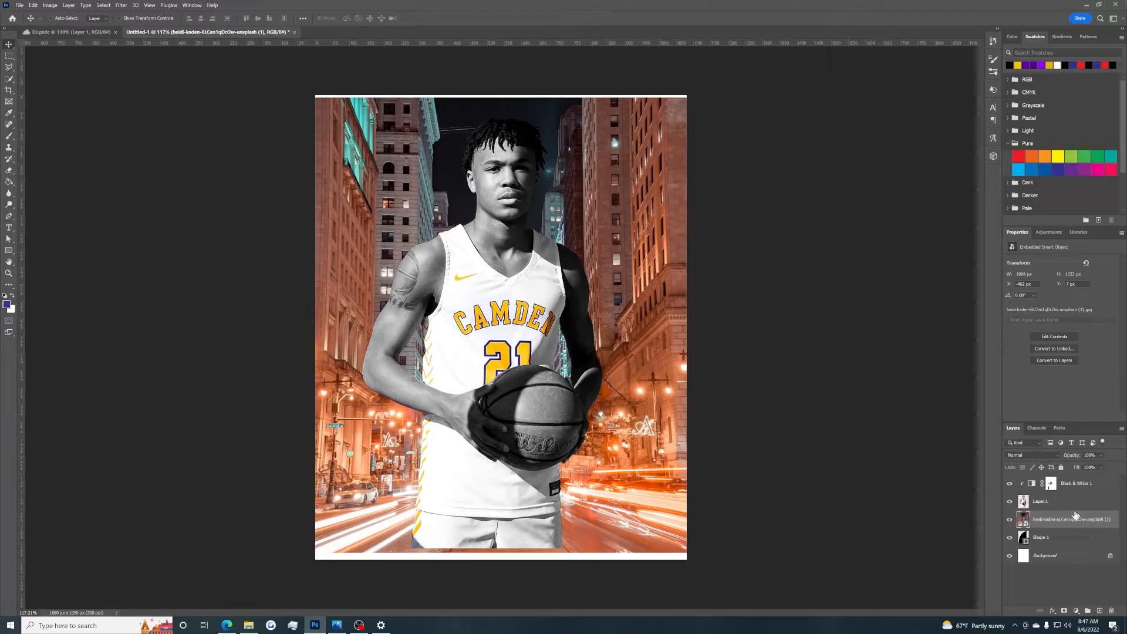
Step: Clip the city photo to the arch shape and shift it slightly to X -486 px, Y 14 px
left_click_drag(1066, 521, 1065, 526)
left_click(1066, 525, "alt")
left_click_drag(487, 386, 475, 395)
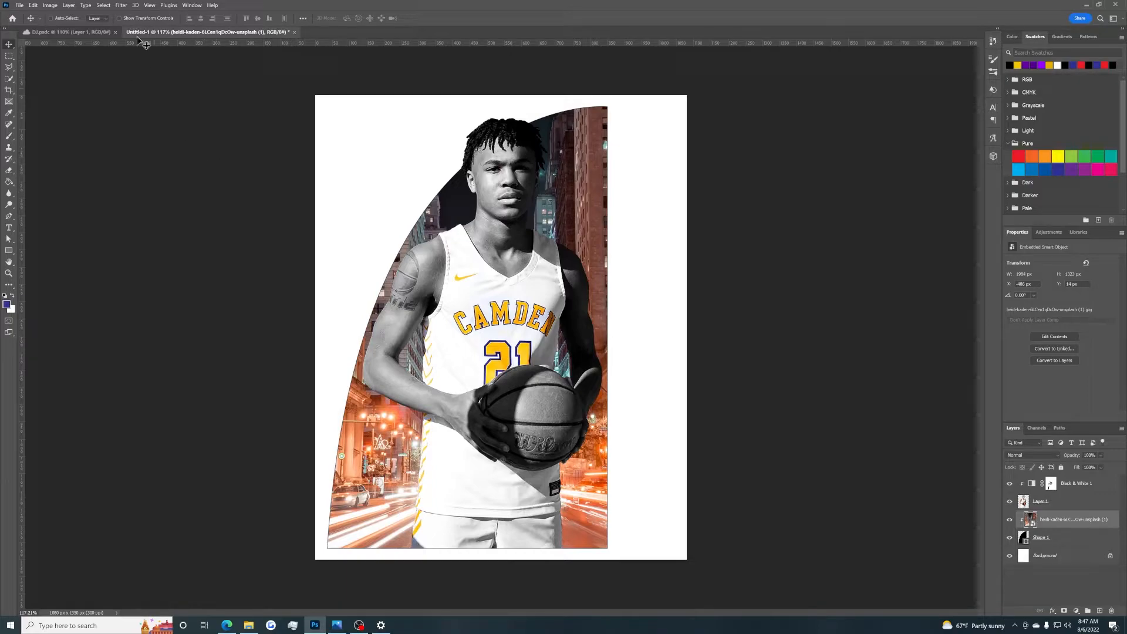
Step: Apply a Camera Raw Filter to the city photo with Contrast +39, Highlights +49, Shadows -55, Whites +47, Blacks -47, Texture +31, Clarity +26 and Dehaze +30
left_click(128, 6)
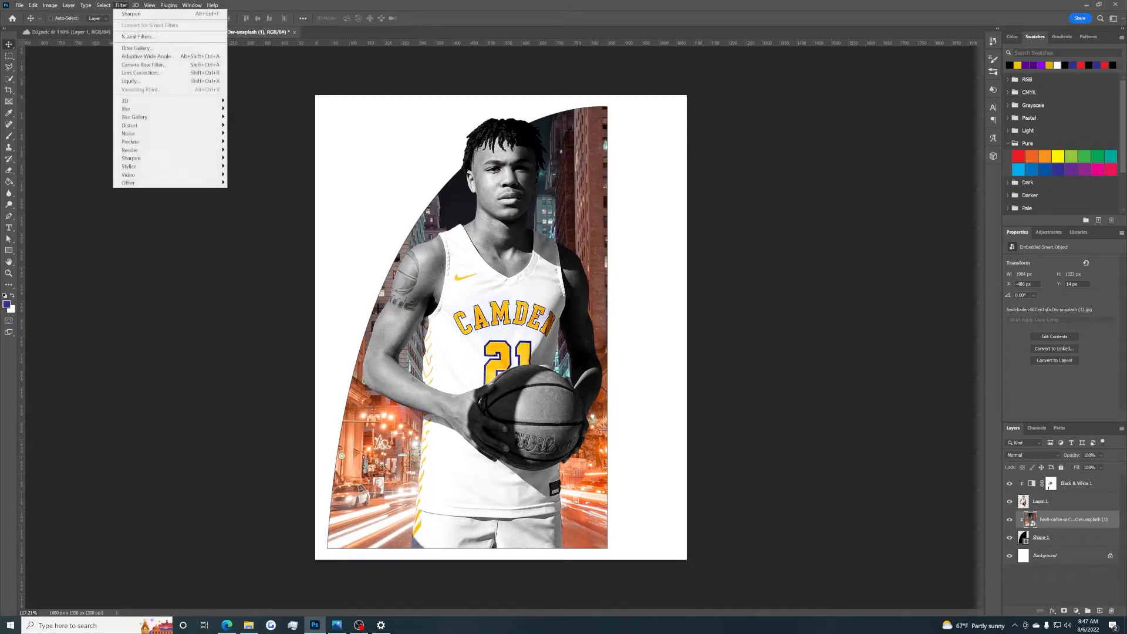
mouse_move(180, 160)
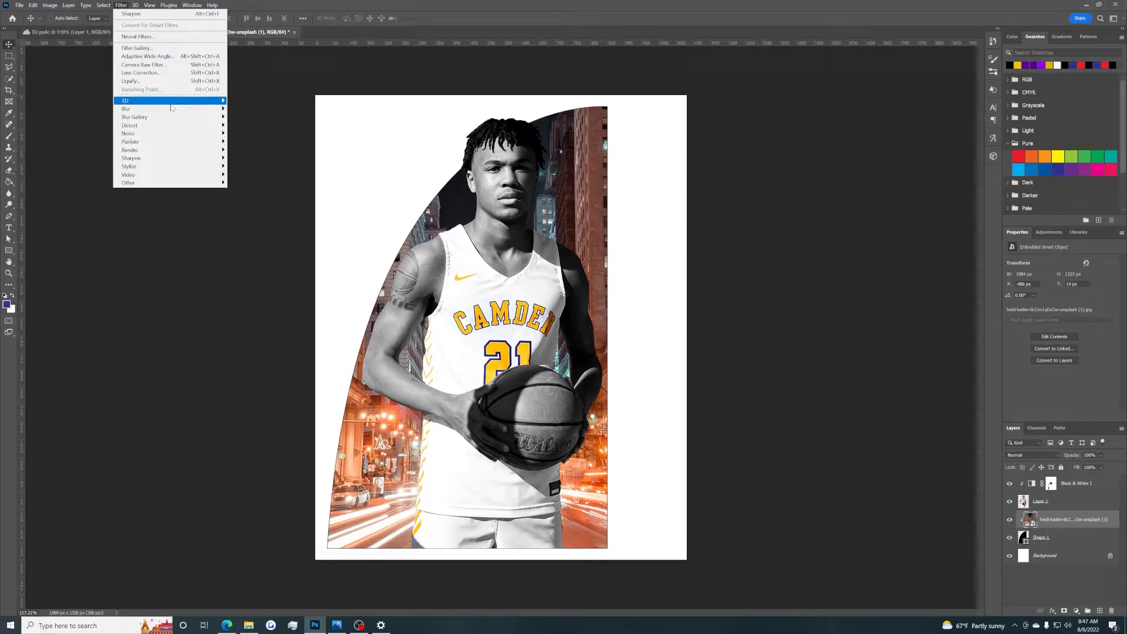
left_click(179, 66)
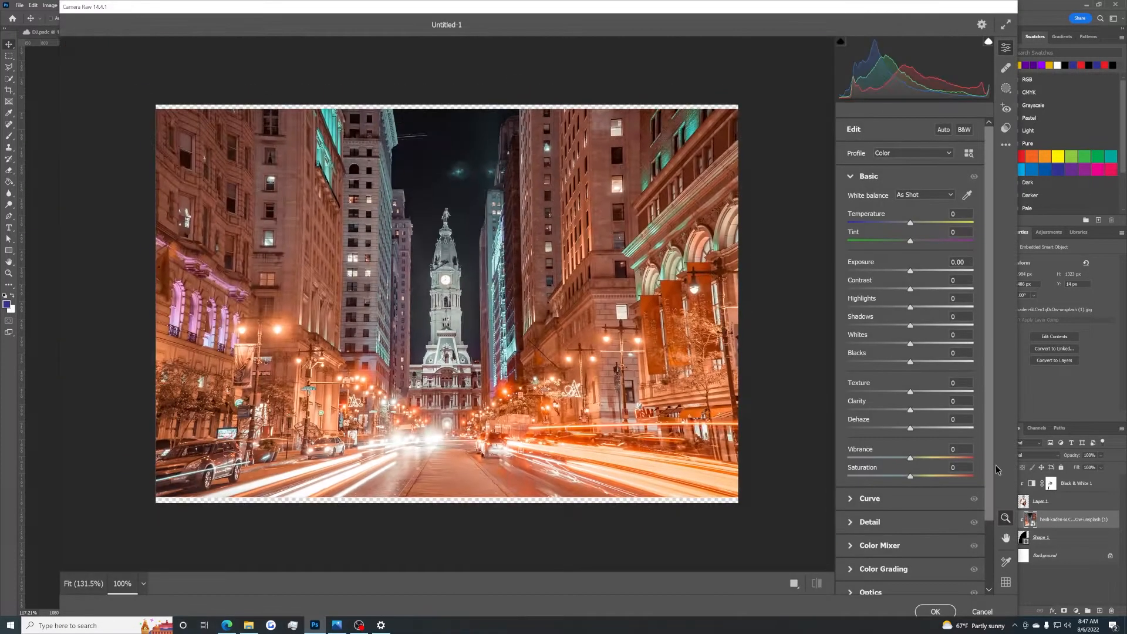
scroll(681, 329, "down", 5)
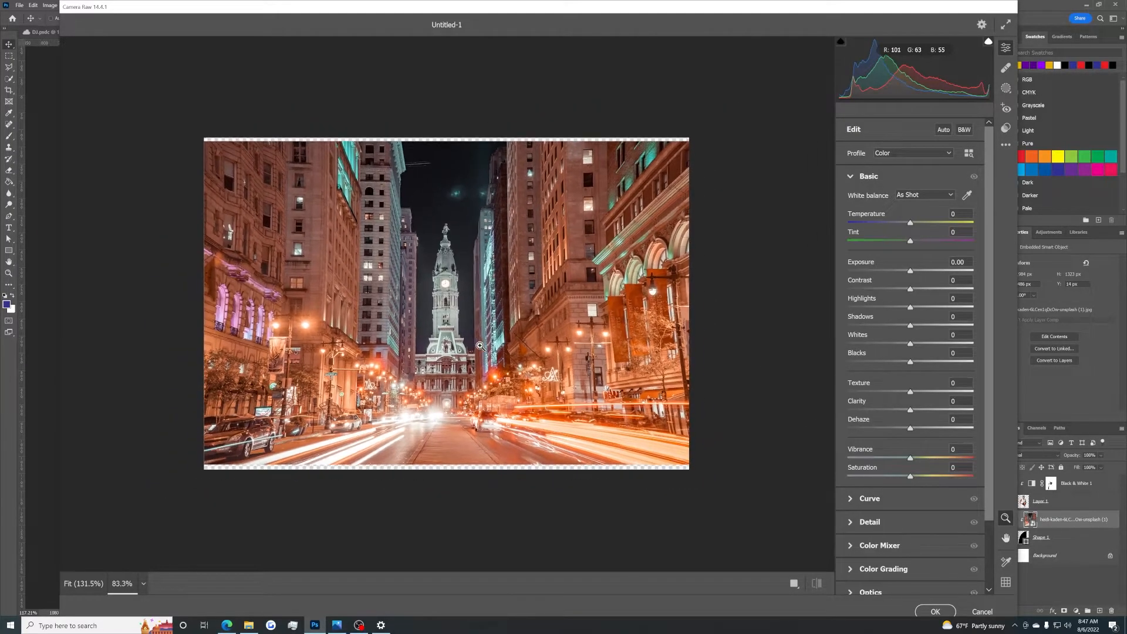
left_click_drag(908, 294, 876, 326)
left_click_drag(935, 345, 927, 410)
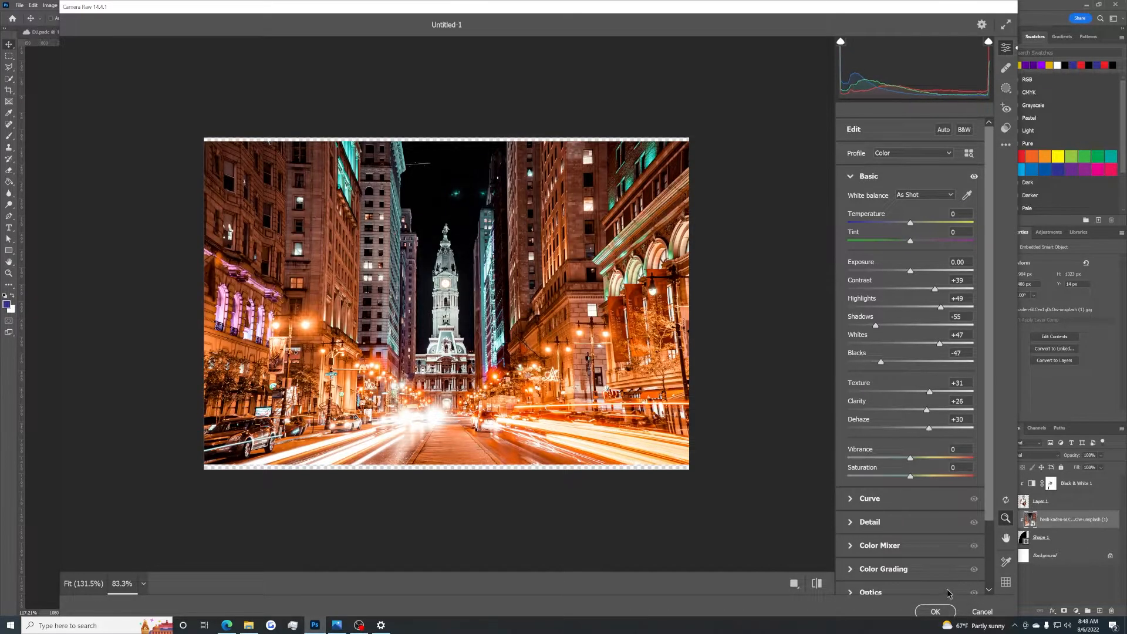
left_click(936, 611)
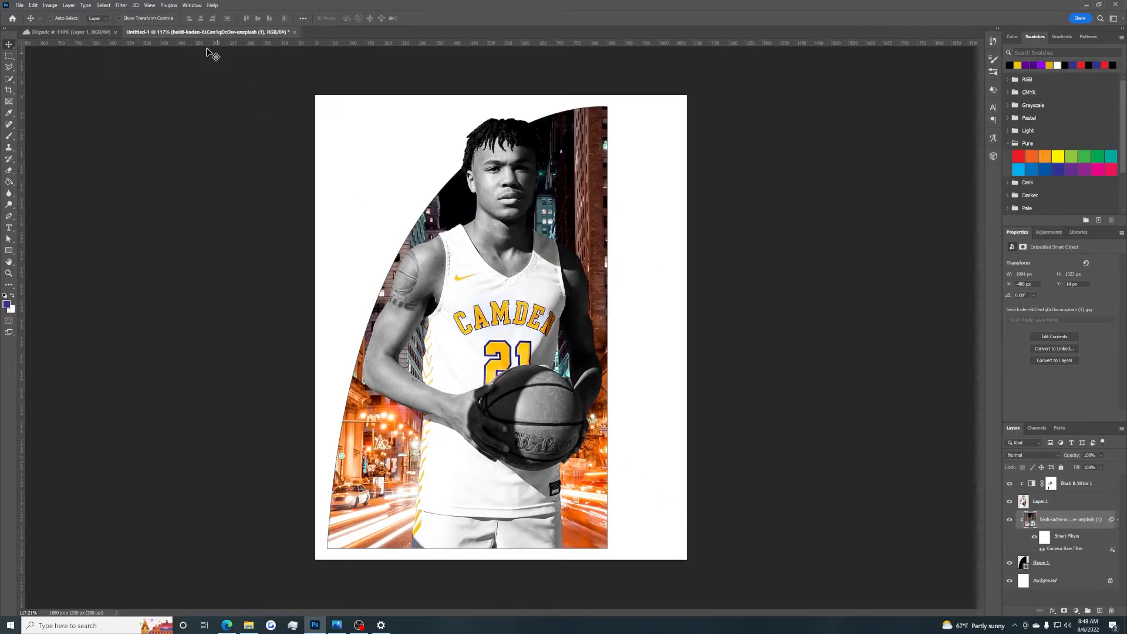
Step: Check the smart filters used on the city photo in the finished reference poster, and apply Sharpen to this poster's city photo
left_click(121, 6)
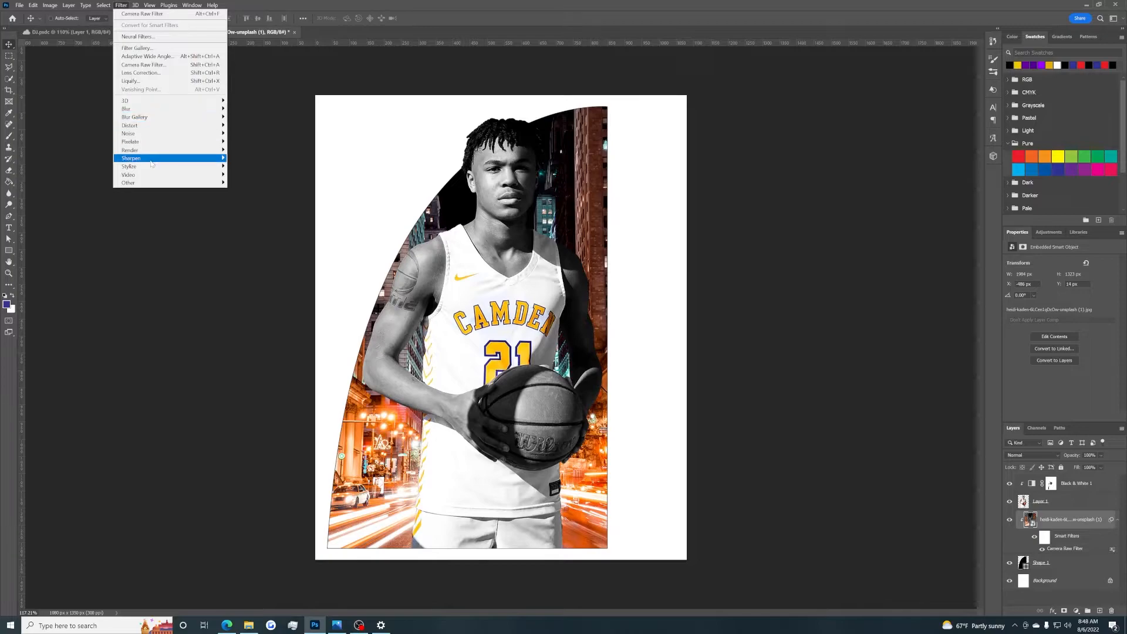
left_click(48, 33)
scroll(1065, 563, "down", 7)
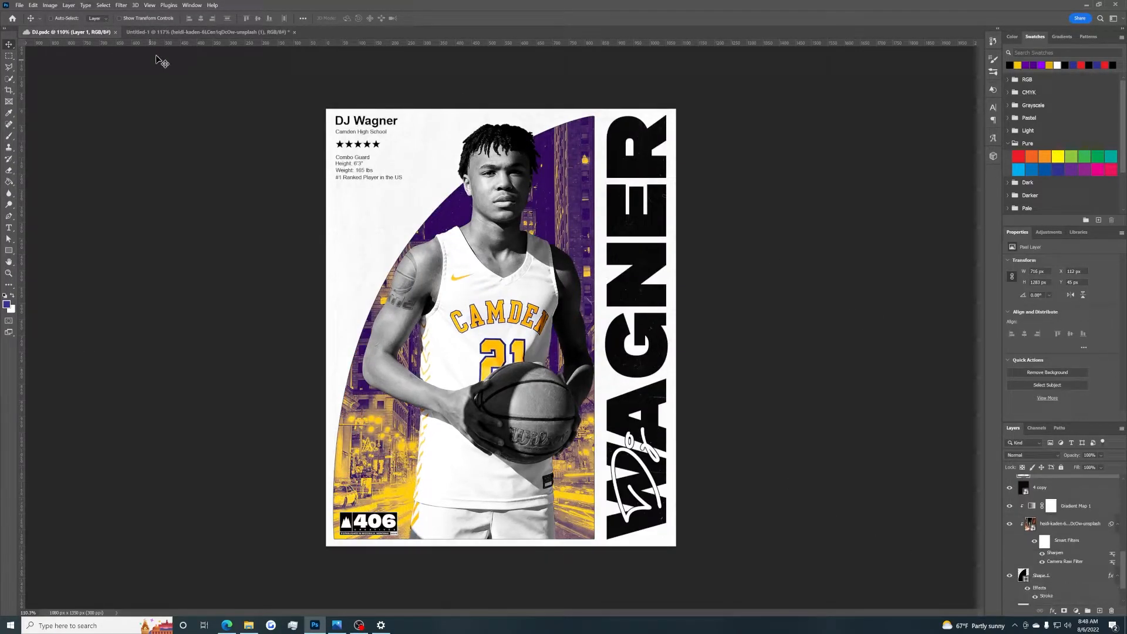
left_click(188, 31)
left_click(121, 5)
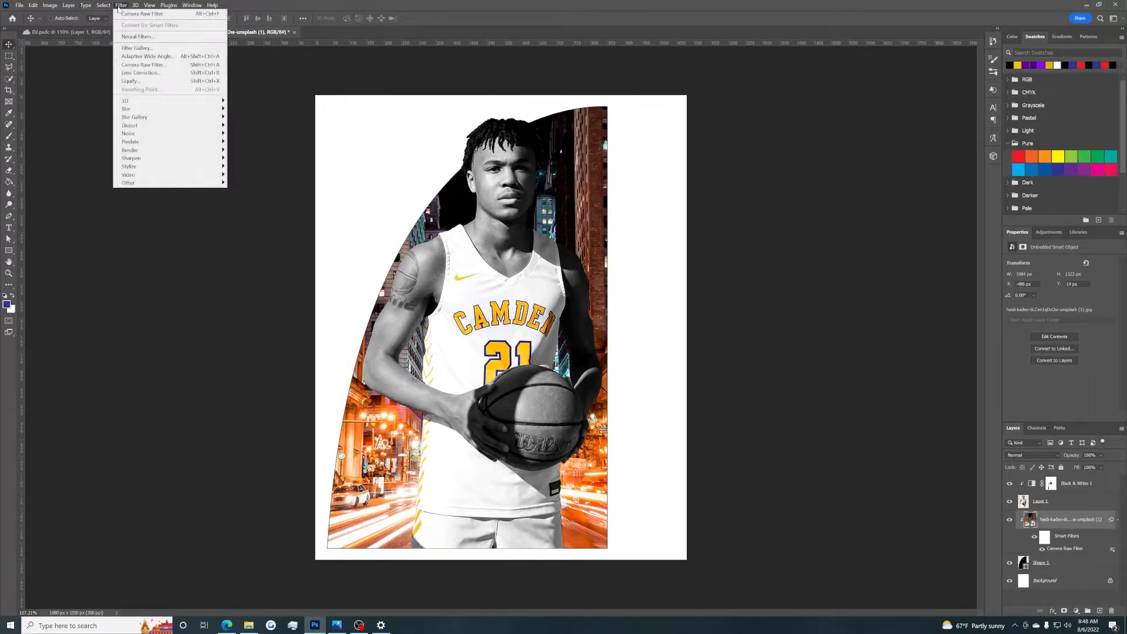
mouse_move(176, 158)
left_click(243, 159)
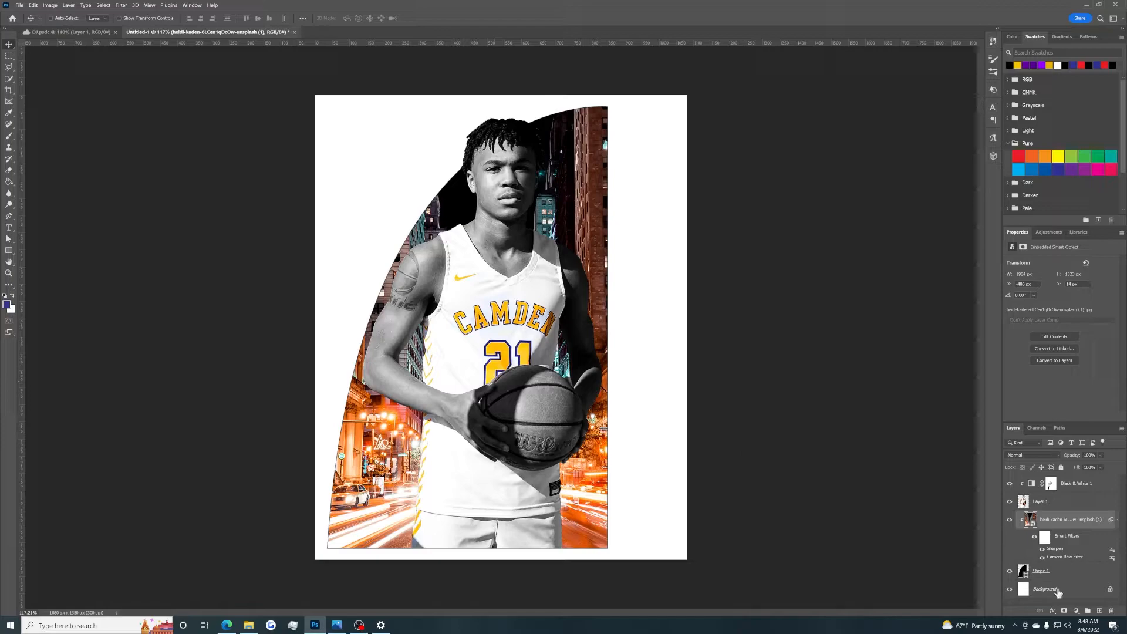
Step: Compare with the finished reference poster, and add a Gradient Map adjustment clipped to the city photo
left_click(69, 31)
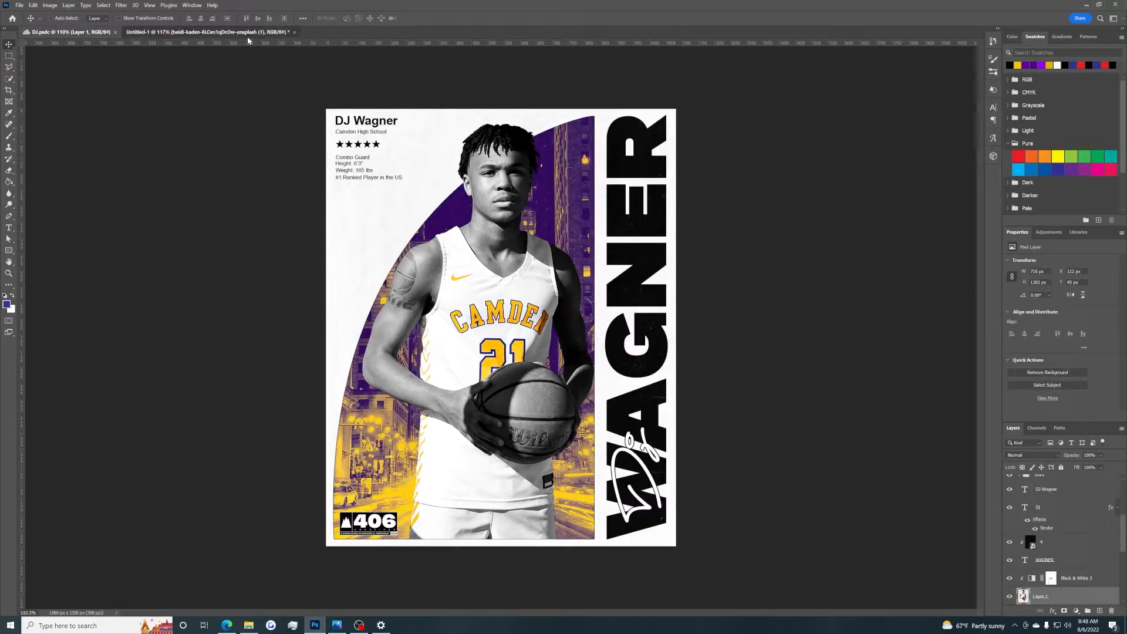
left_click(194, 31)
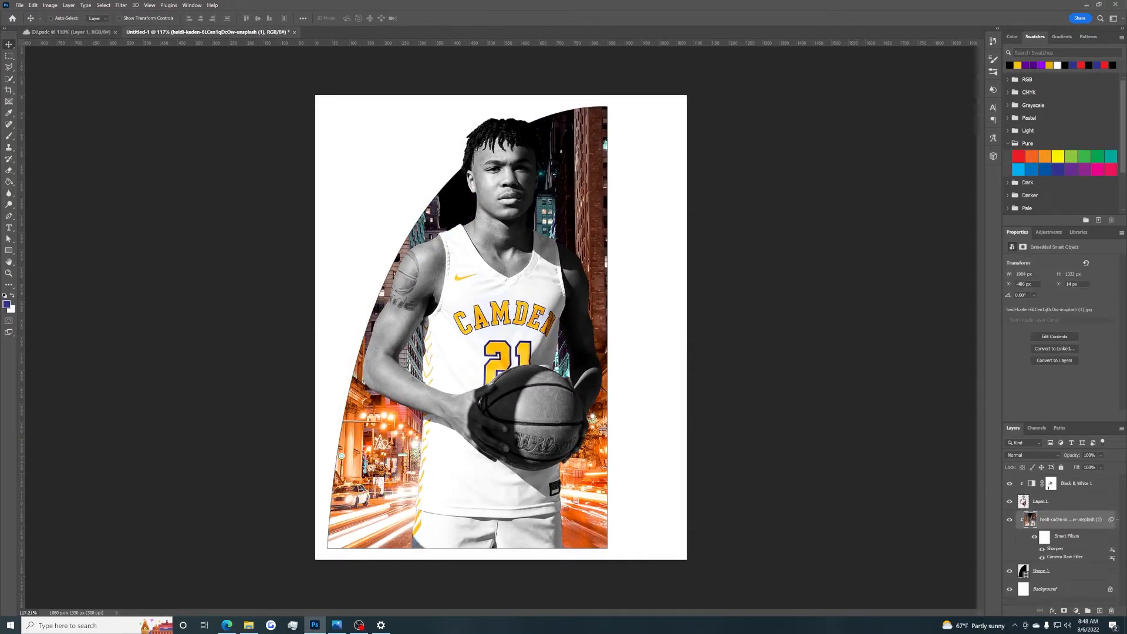
left_click(1078, 611)
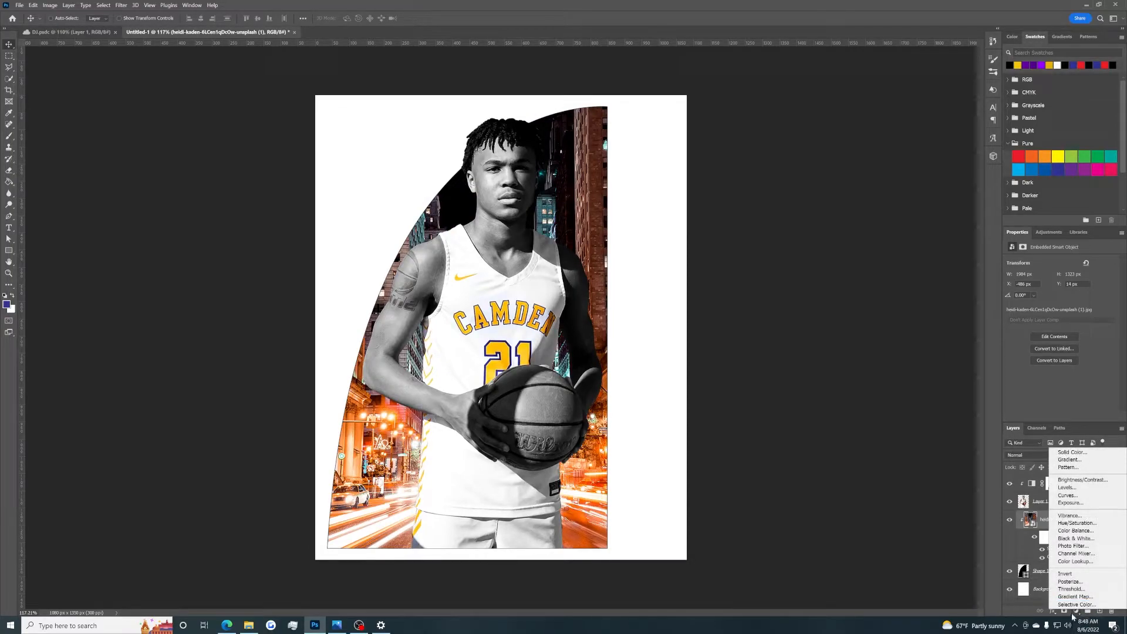
left_click(1076, 597)
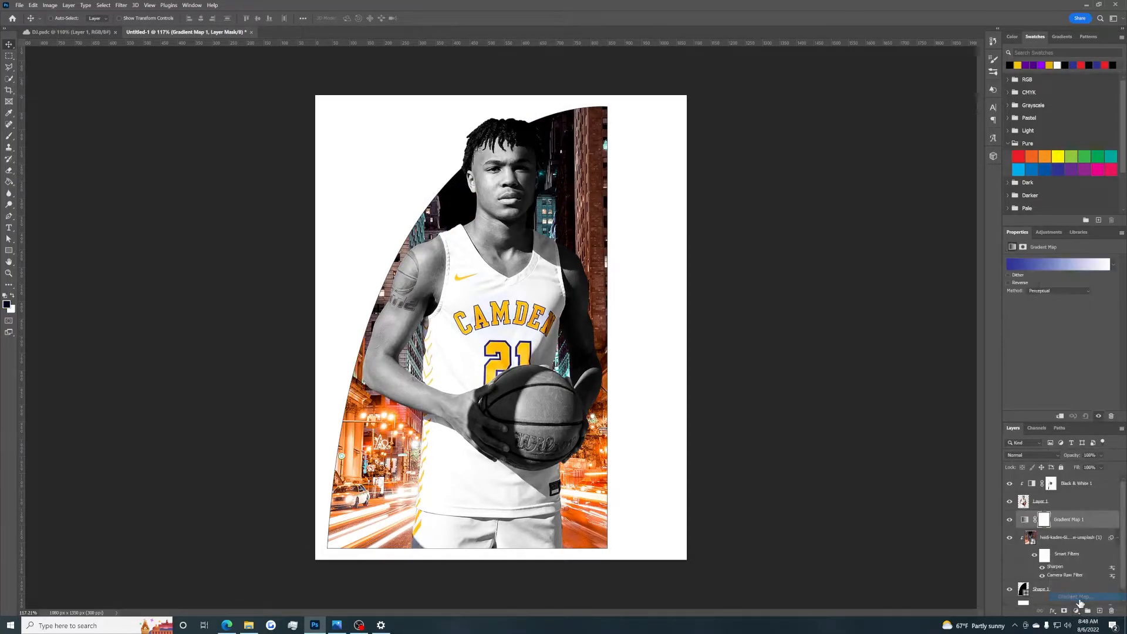
left_click(1077, 527, "alt")
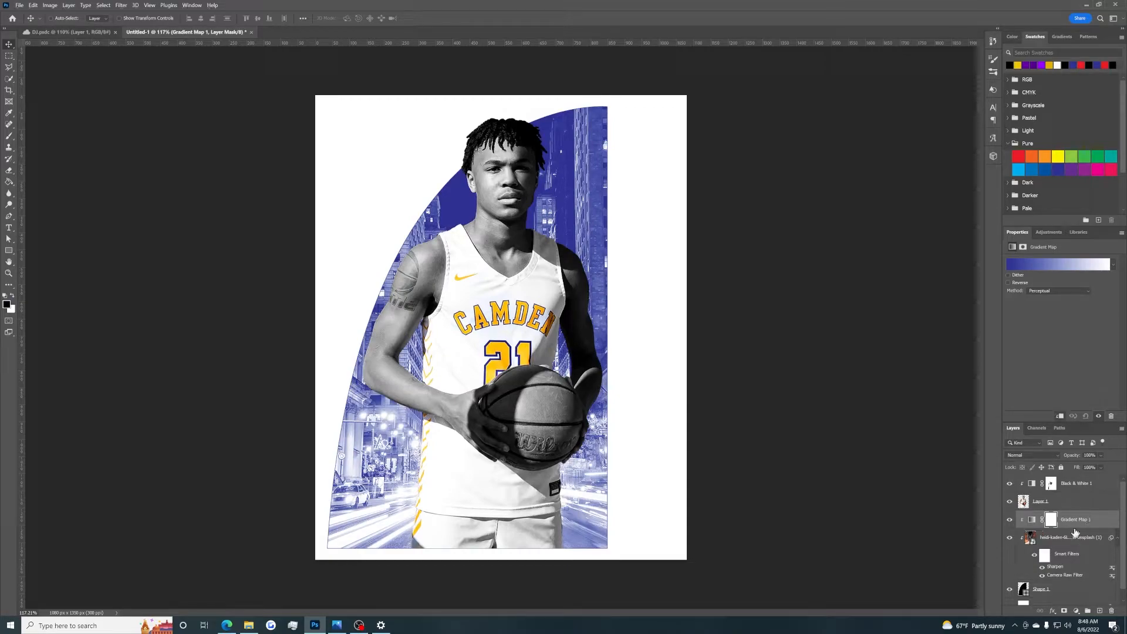
Step: Set the gradient map's dark colour stop at location 0% to purple 4800ab
left_click(1049, 266)
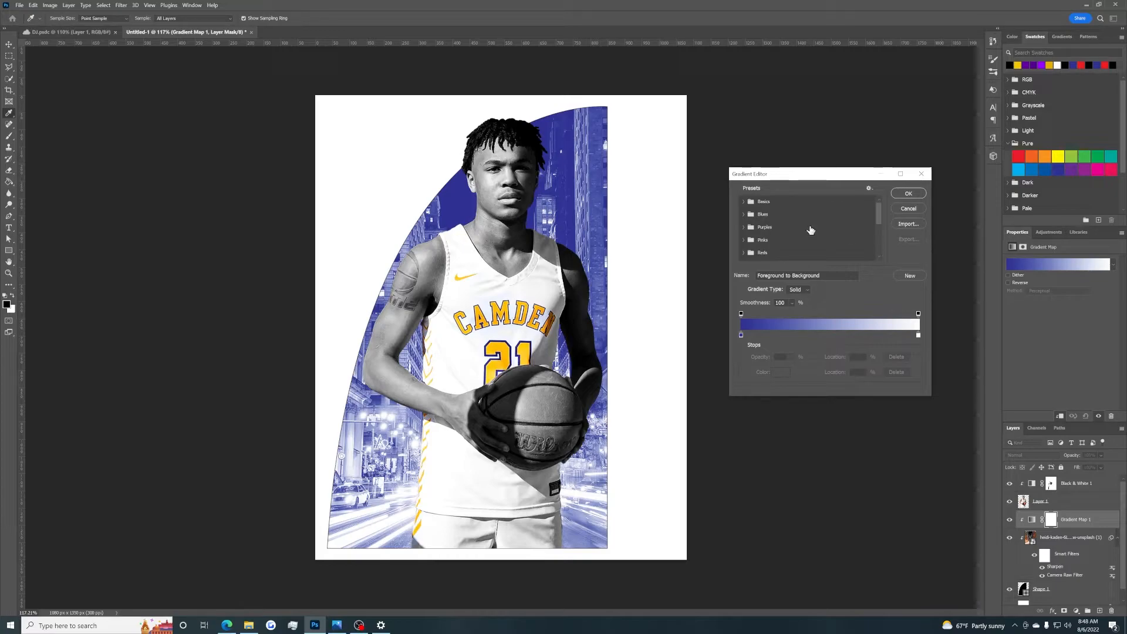
left_click_drag(809, 176, 777, 165)
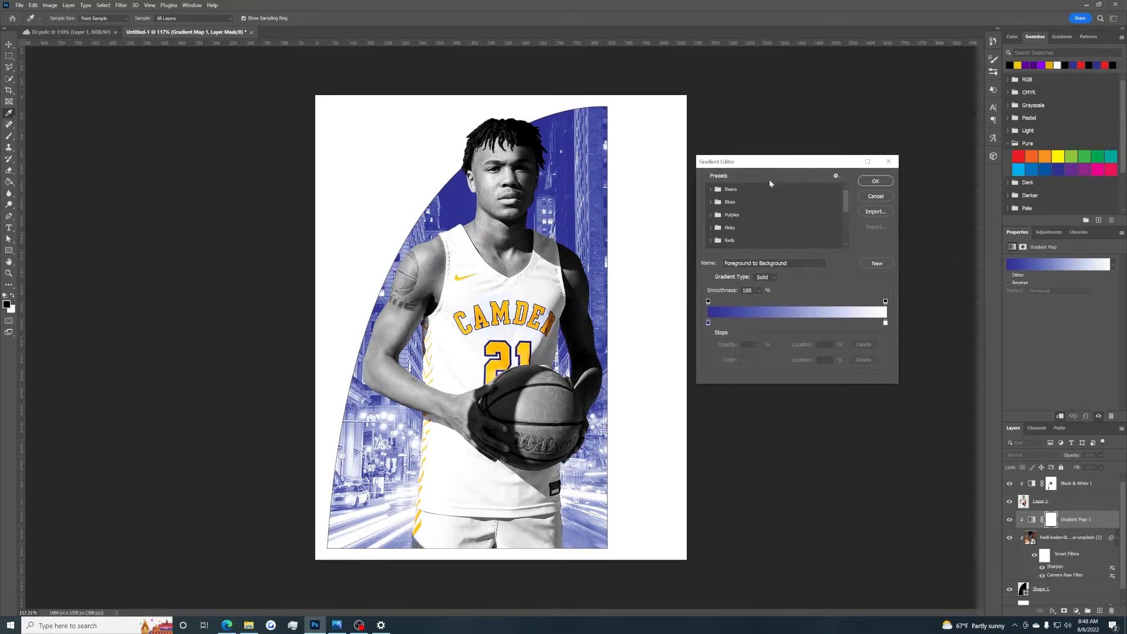
left_click(707, 322)
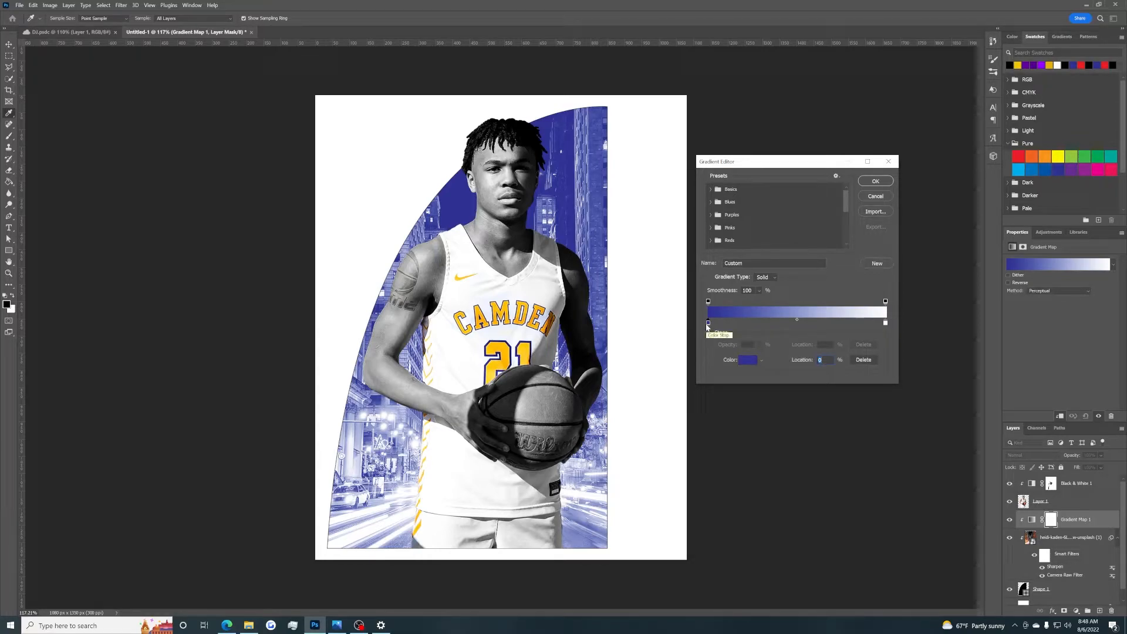
double_click(709, 323)
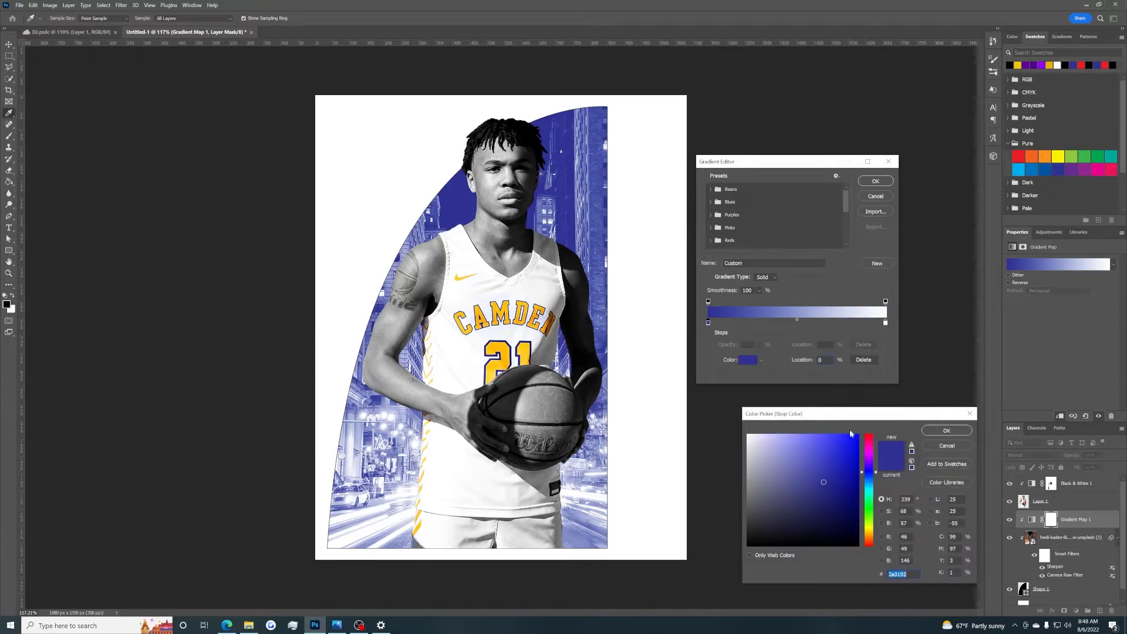
left_click(870, 463)
left_click_drag(844, 476, 867, 469)
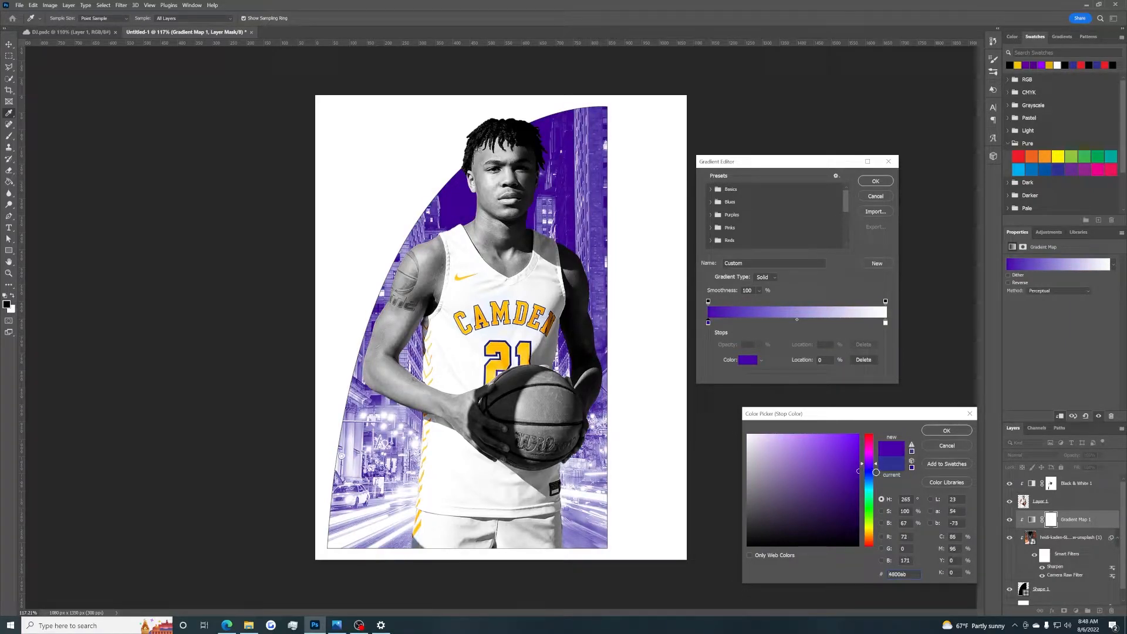
left_click(957, 432)
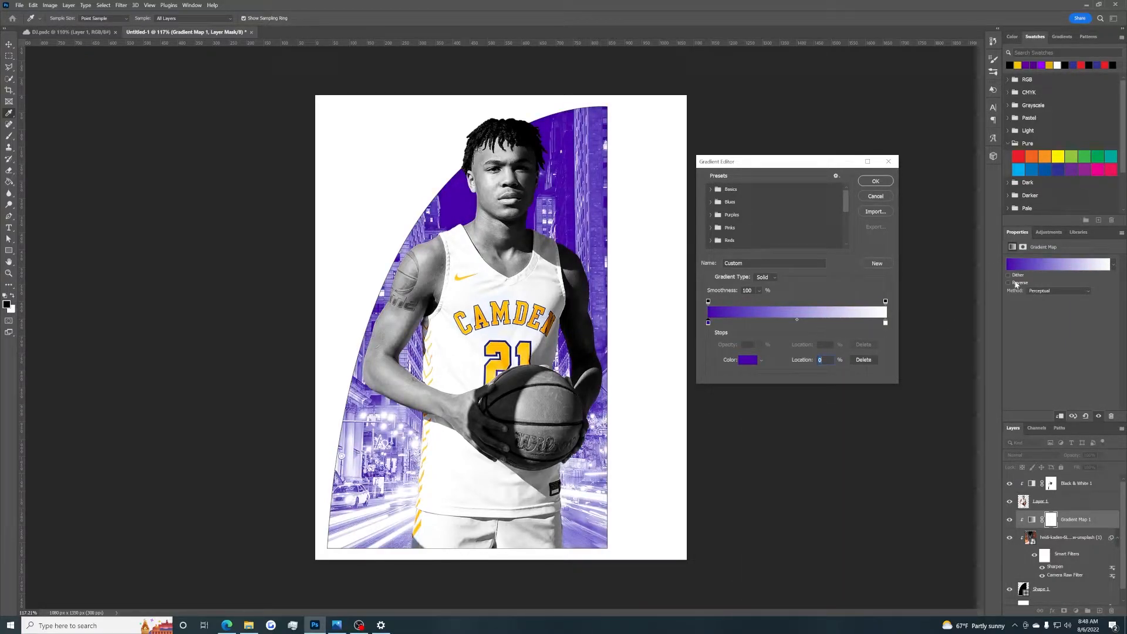
Step: Set the gradient map's light colour stop at location 100% to golden yellow ffc600 and accept the gradient
double_click(885, 323)
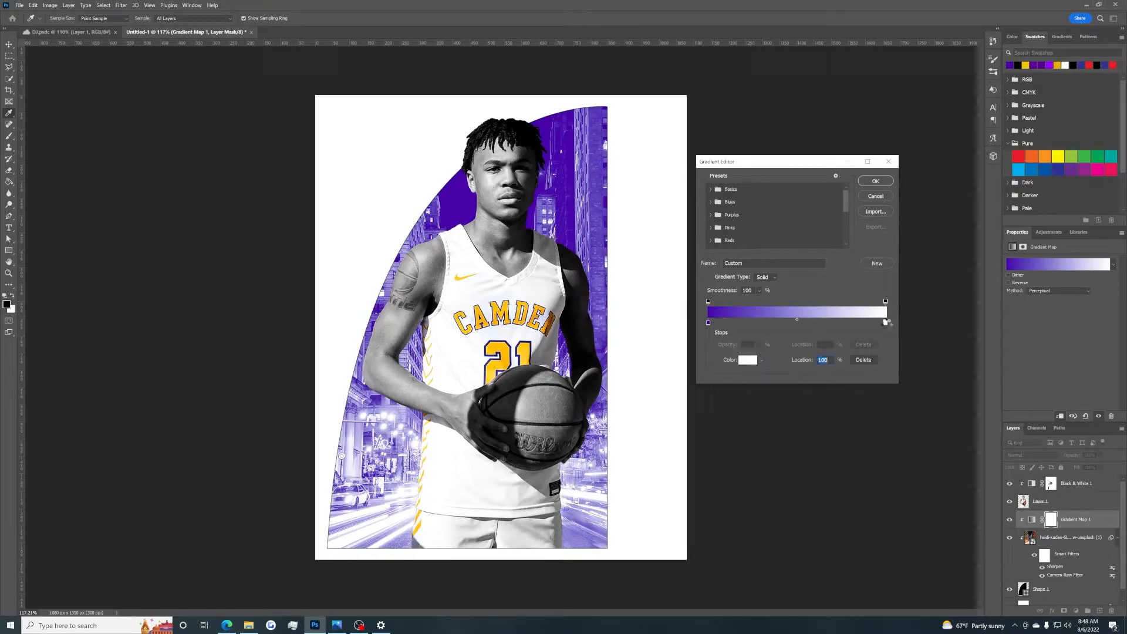
type("fbe000")
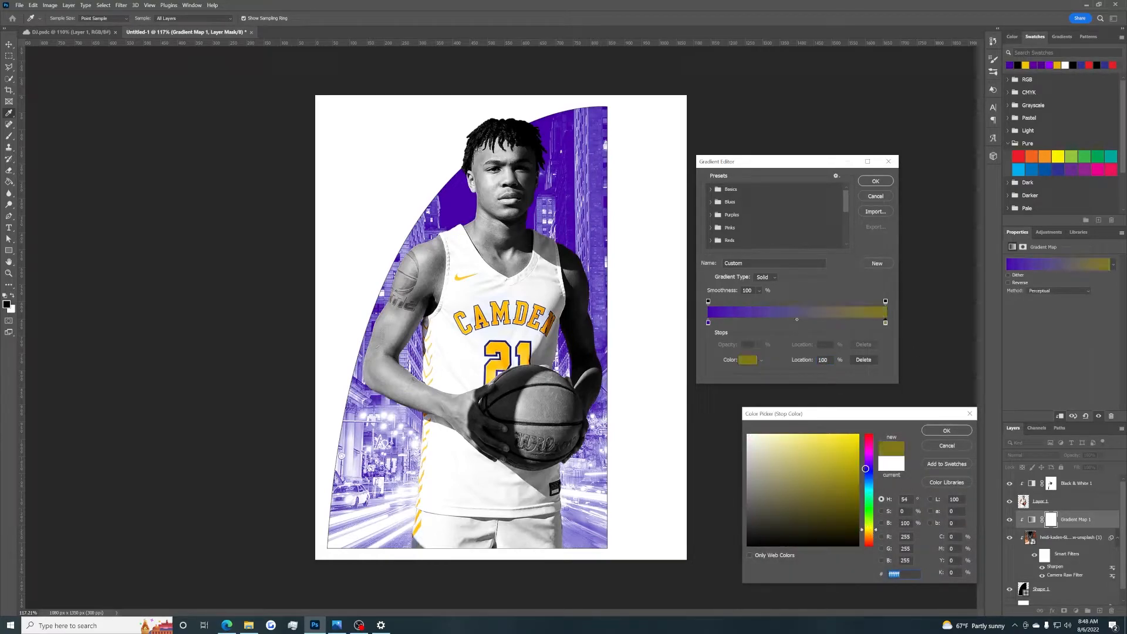
left_click_drag(868, 529, 866, 535)
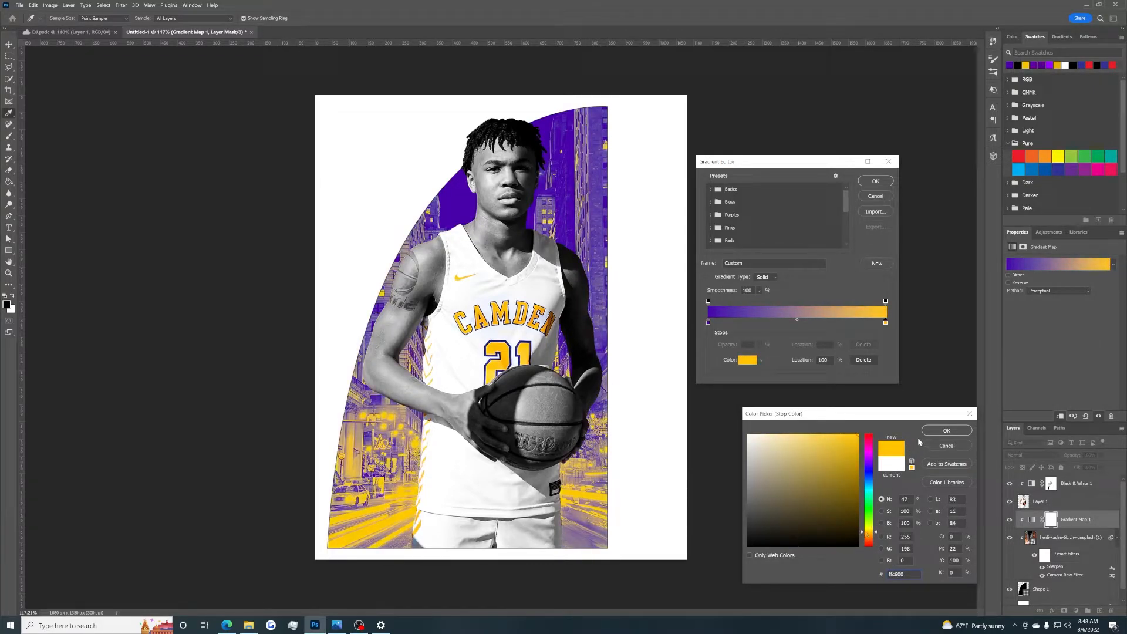
left_click(947, 430)
left_click(875, 182)
scroll(546, 376, "down", 3)
scroll(531, 375, "up", 3)
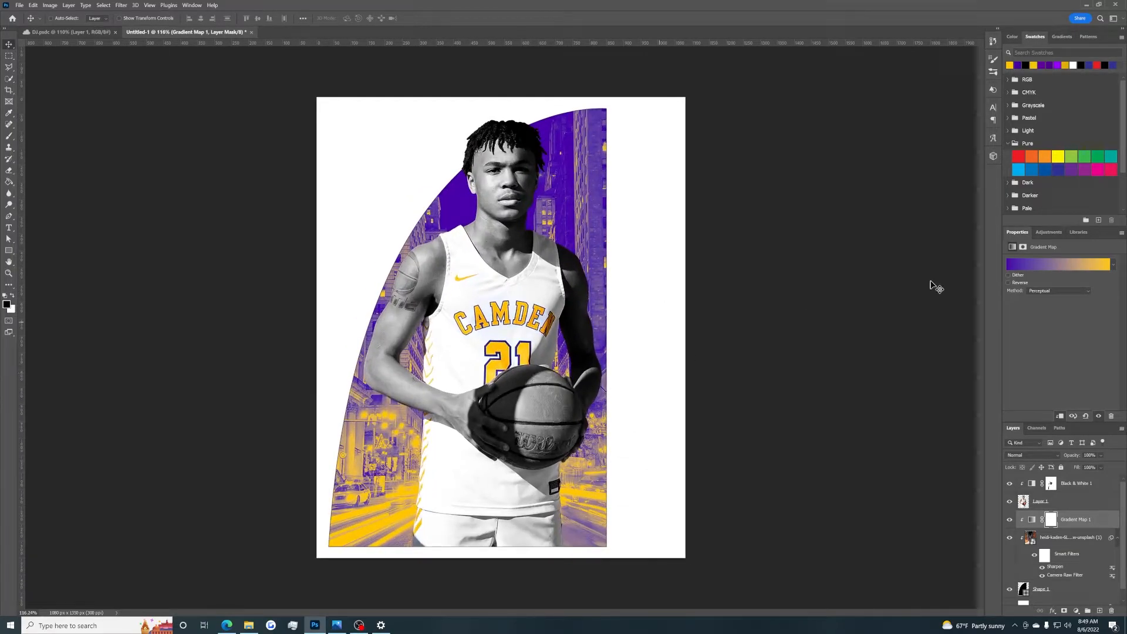
Step: Try reversing the gradient map's colours on the city photo, and restore the original direction
left_click(1019, 285)
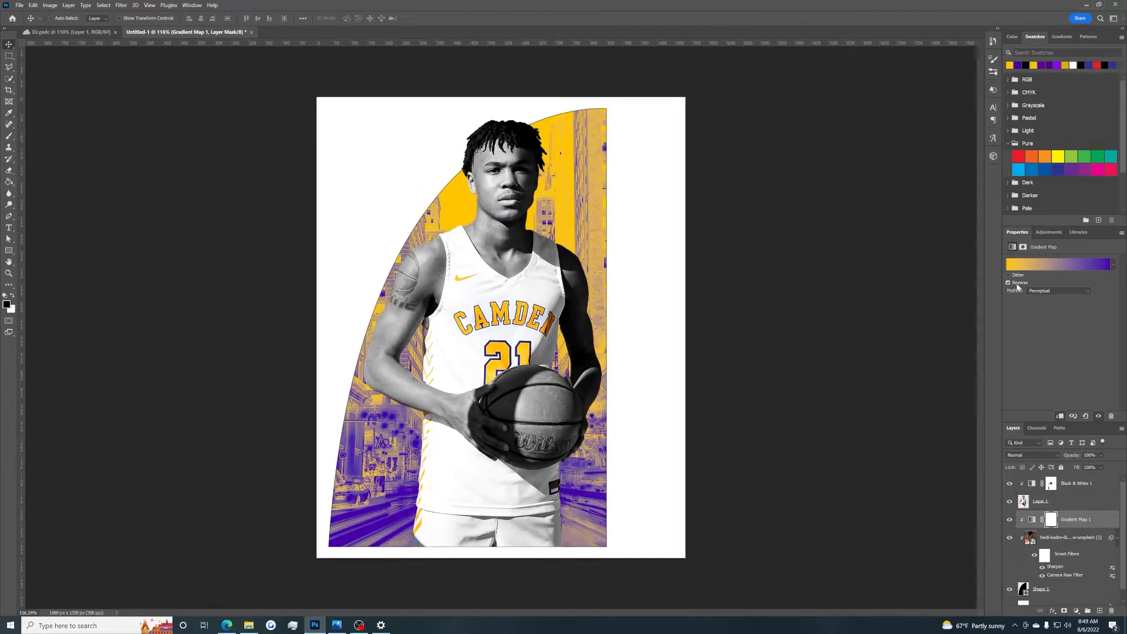
left_click(1018, 286)
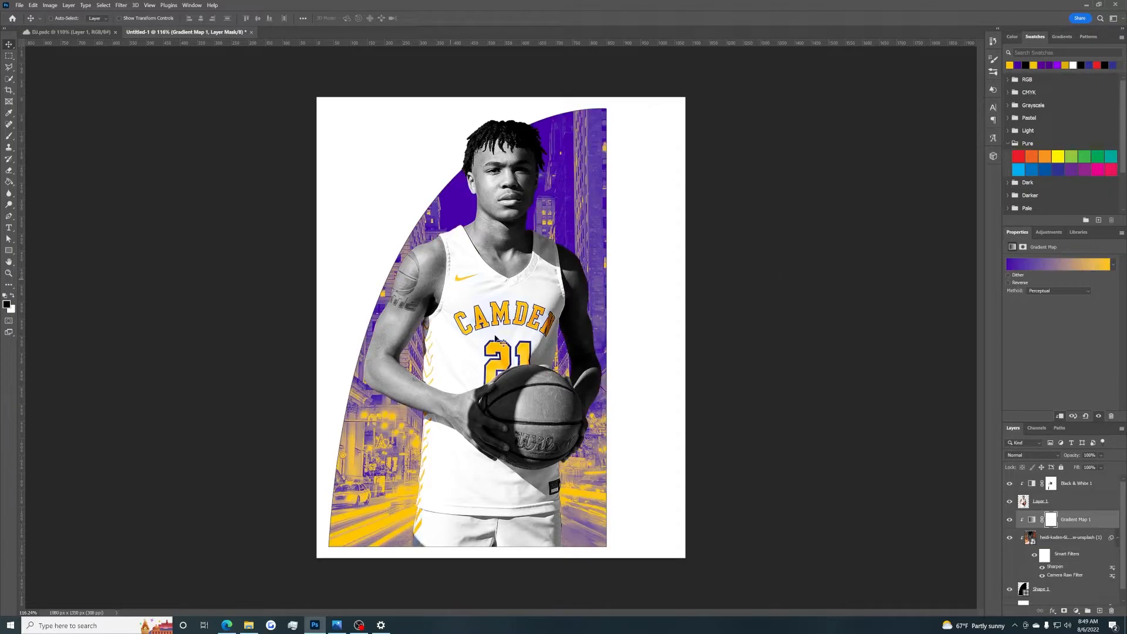
scroll(611, 427, "down", 2)
scroll(613, 426, "up", 2)
scroll(631, 302, "down", 1)
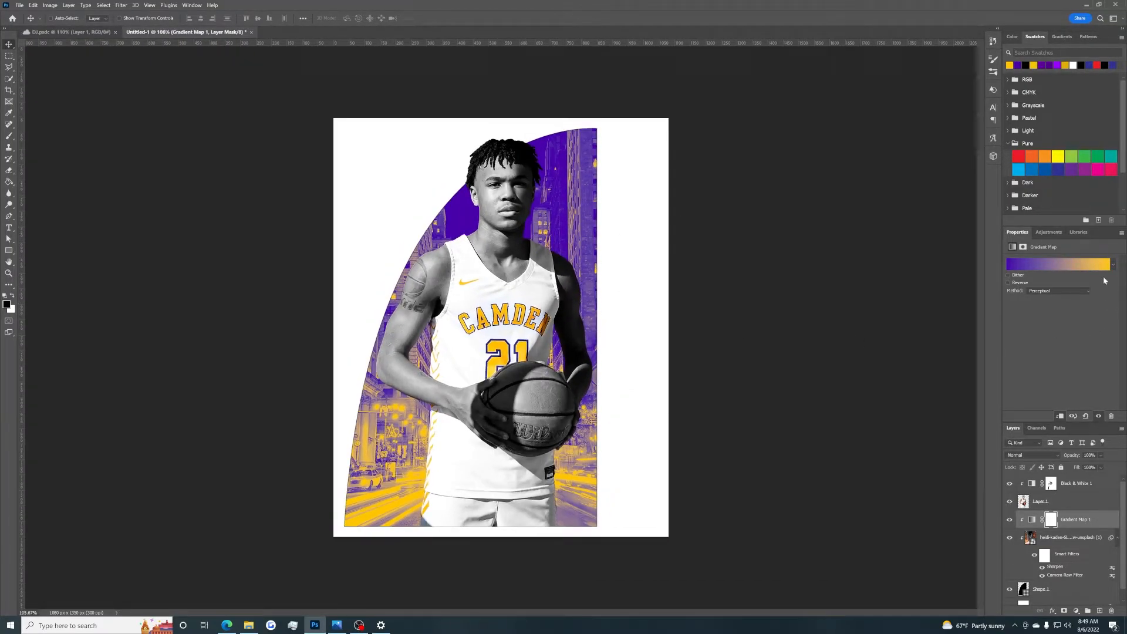
Step: Try the gradient map on the player with other blend modes, and return it in Normal mode, clipped to the city photo
left_click_drag(1085, 523, 1074, 480)
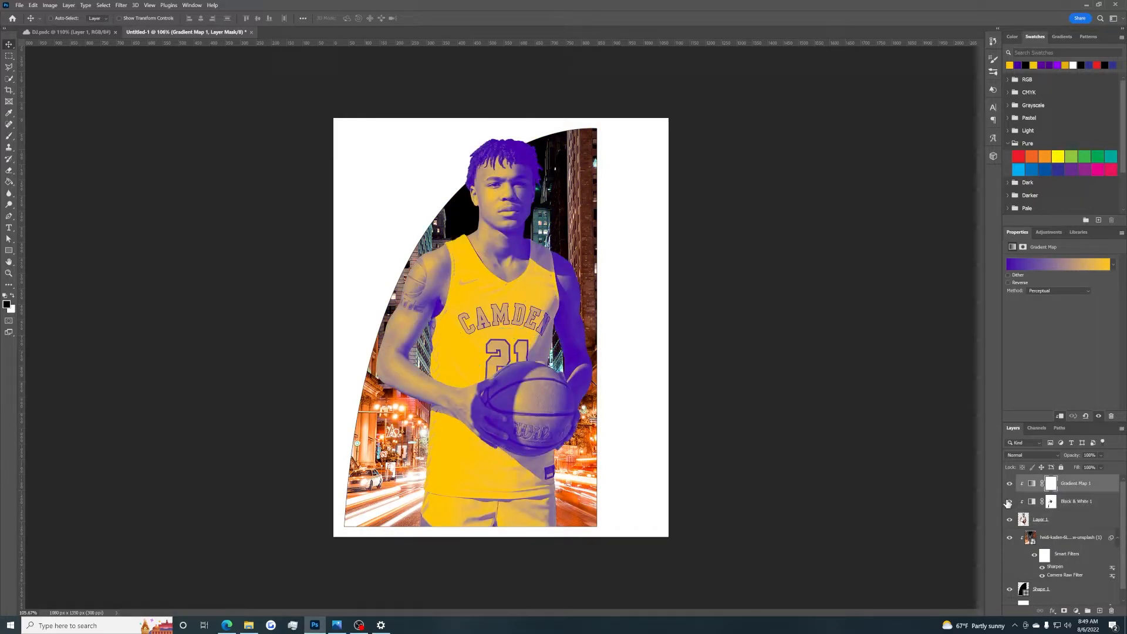
left_click(1057, 457)
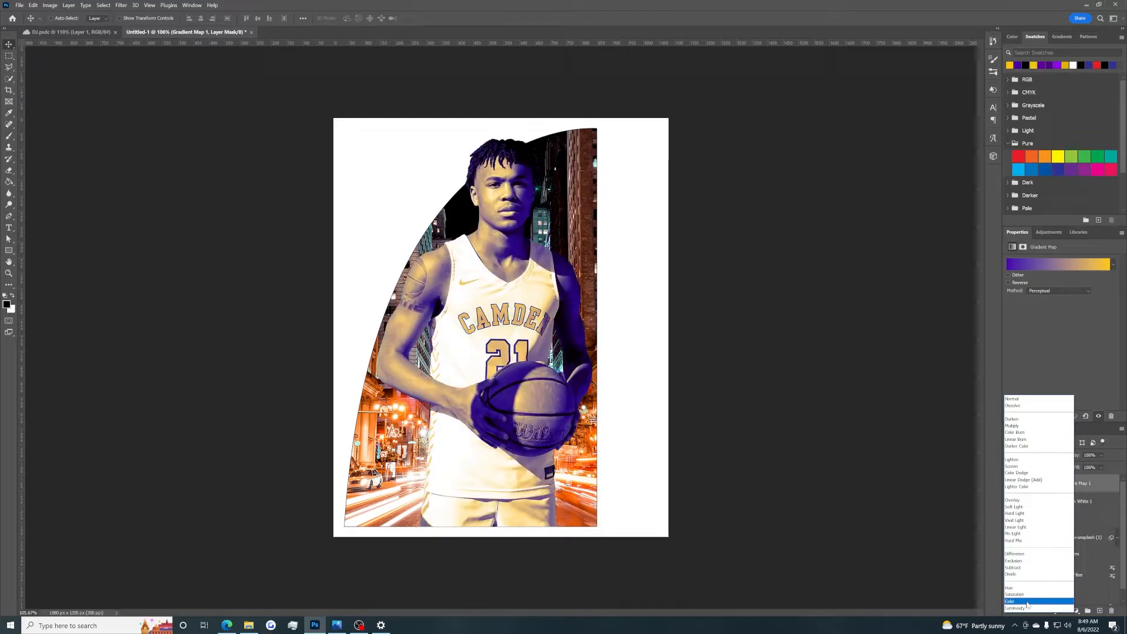
left_click(1034, 399)
left_click_drag(1055, 486, 1084, 539)
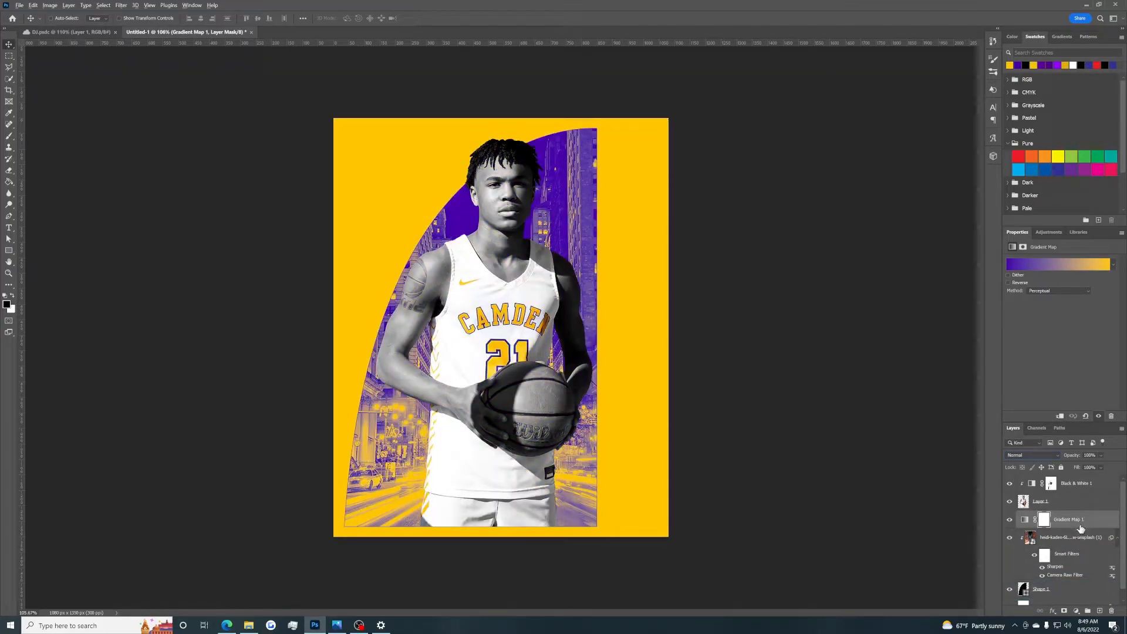
left_click(1079, 524, "alt")
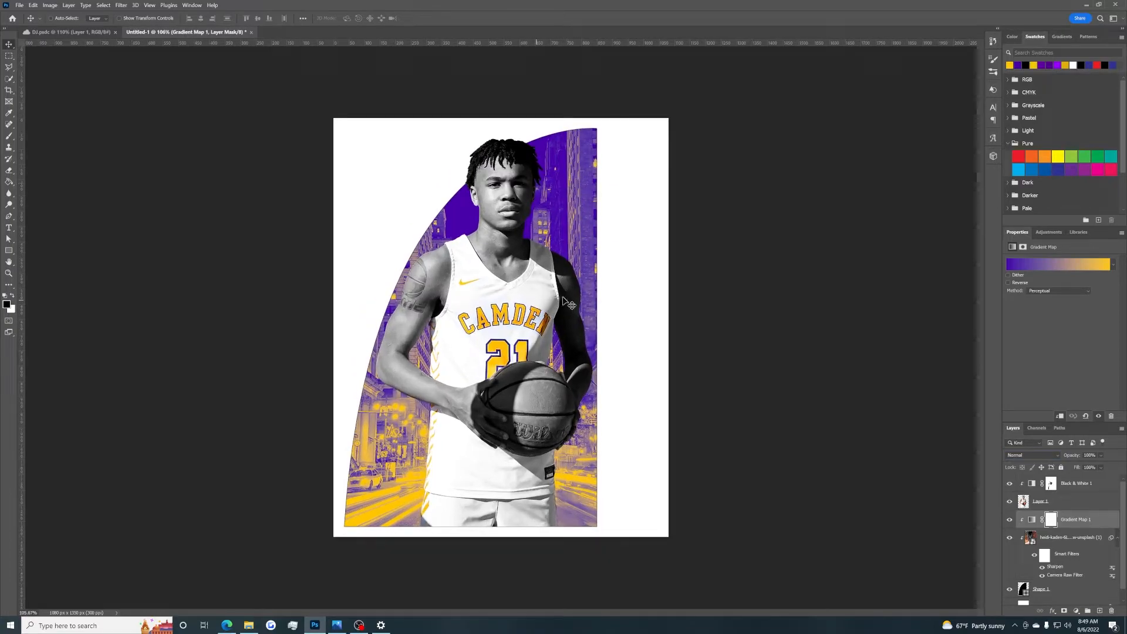
Step: Add the text WAGNER in black 50 pt heavy type on a layer behind the player
key("t")
left_click(634, 432)
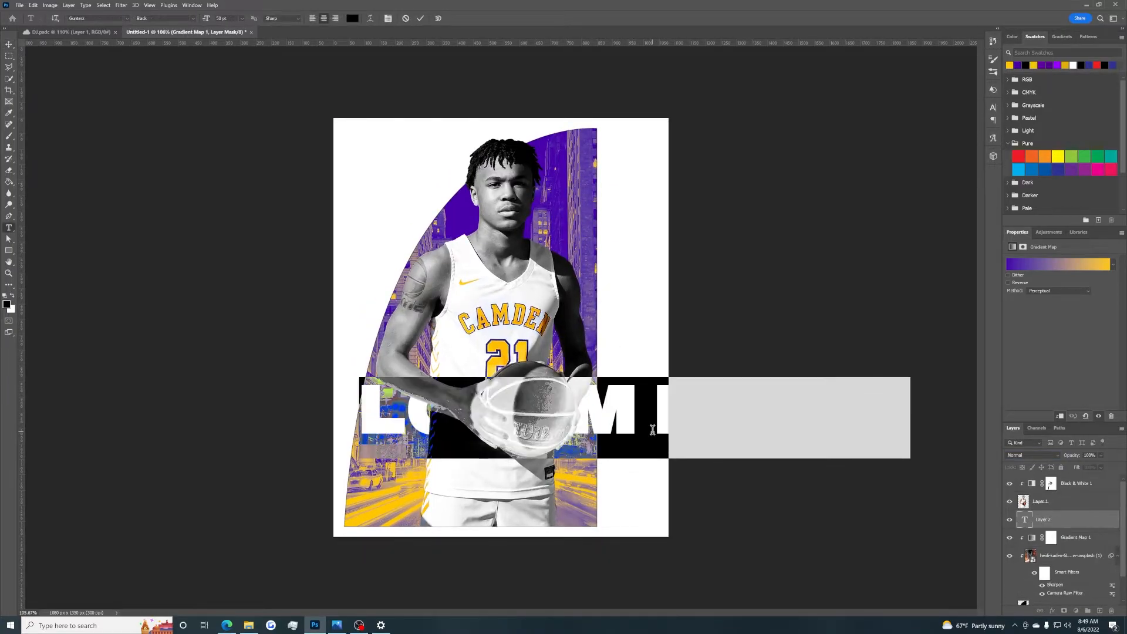
type("WAGNER")
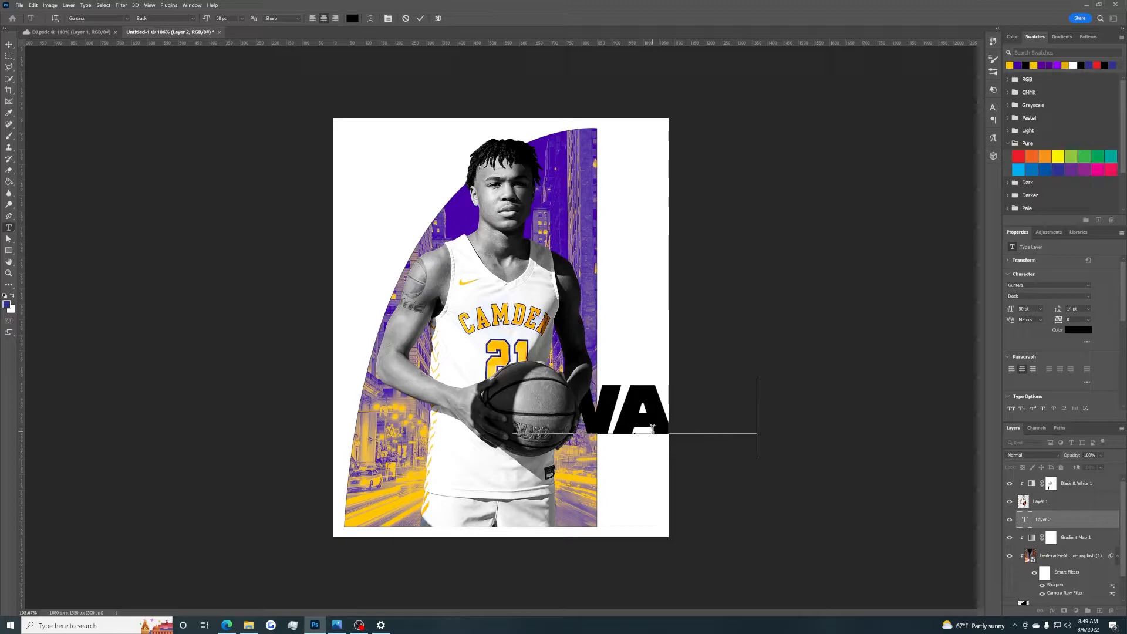
left_click(1032, 519)
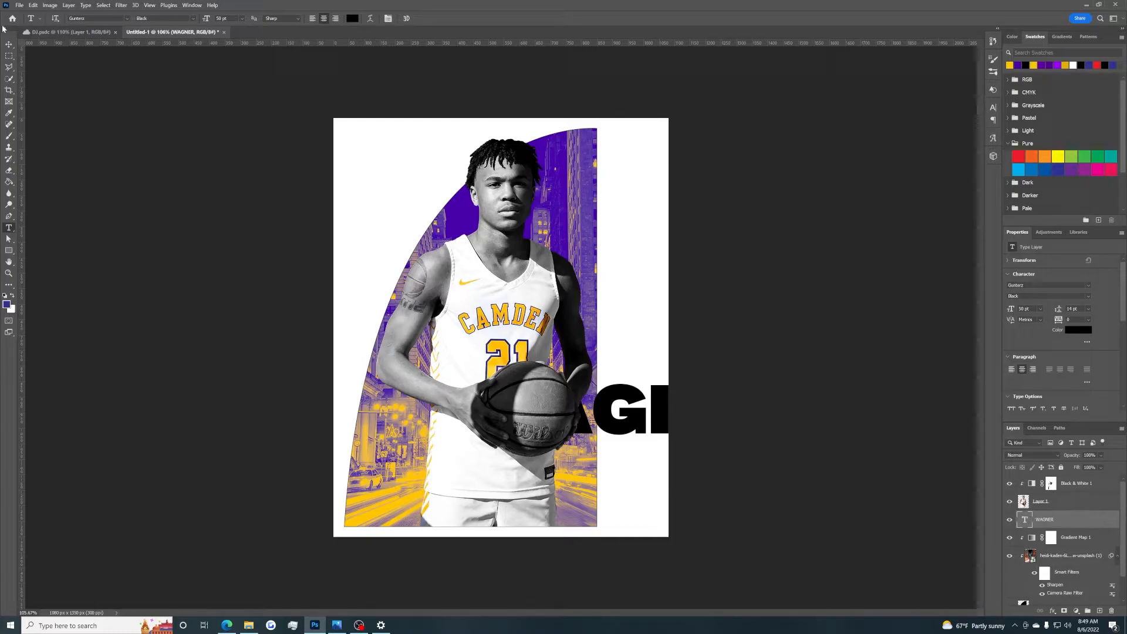
Step: Rotate the WAGNER text 90° counter-clockwise and align it with the arch's top in the white strip beside the arch
left_click(8, 44)
key("ctrl+t")
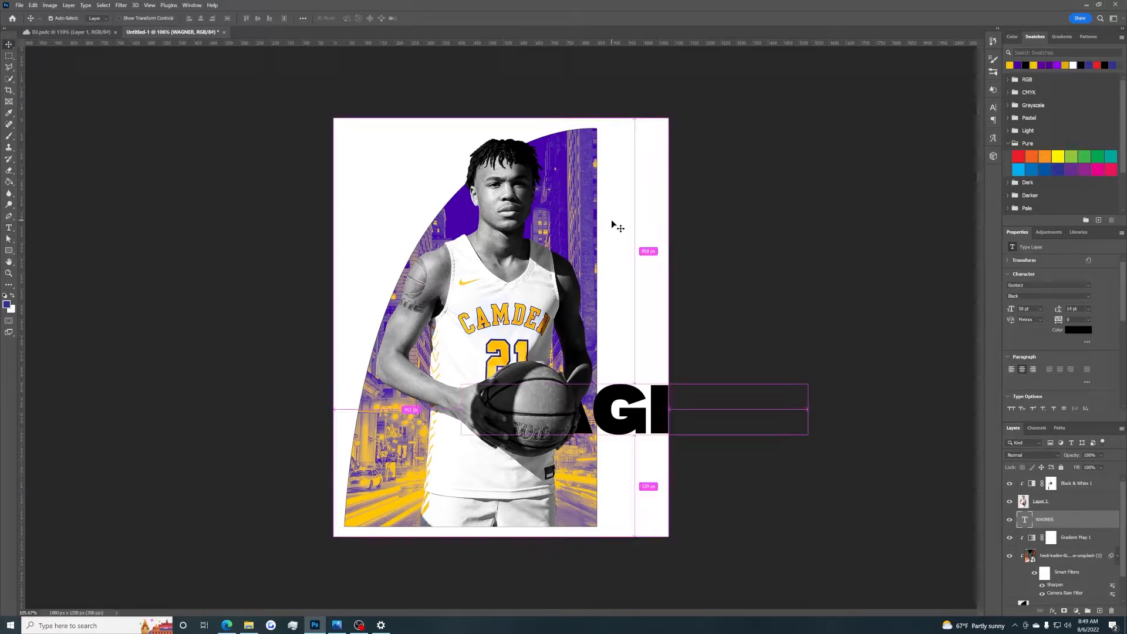
left_click_drag(647, 293, 486, 406)
key("Return")
left_click_drag(656, 346, 649, 220)
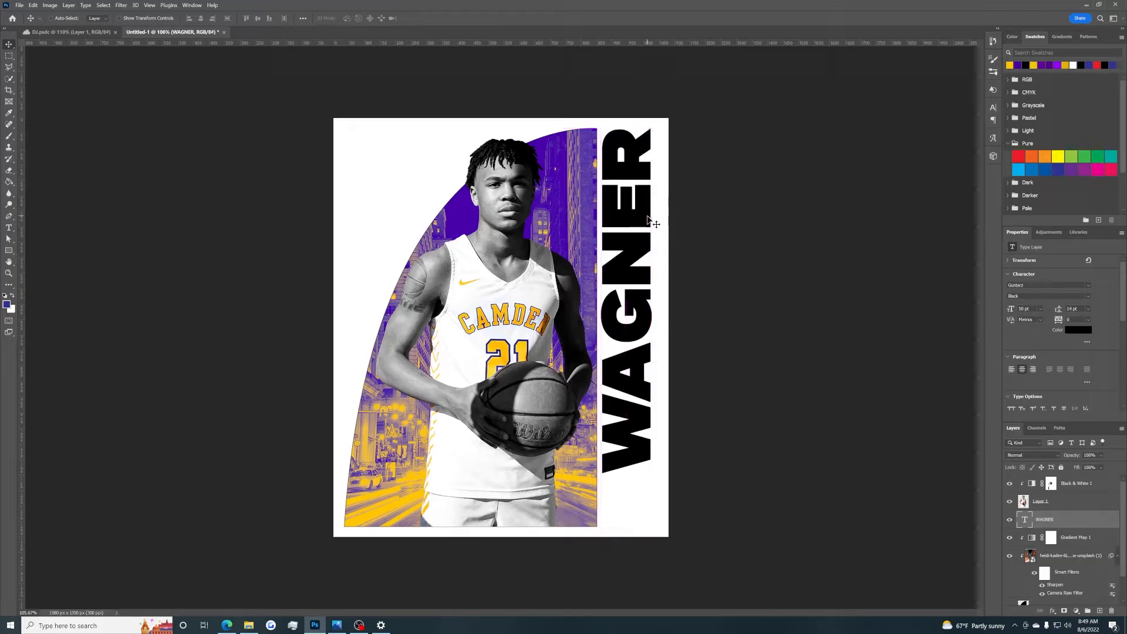
Step: Scale the WAGNER text proportionally to about 57.7 pt to span the arch's full height, and nudge it away from the arch
key("ctrl")
key("ctrl+t")
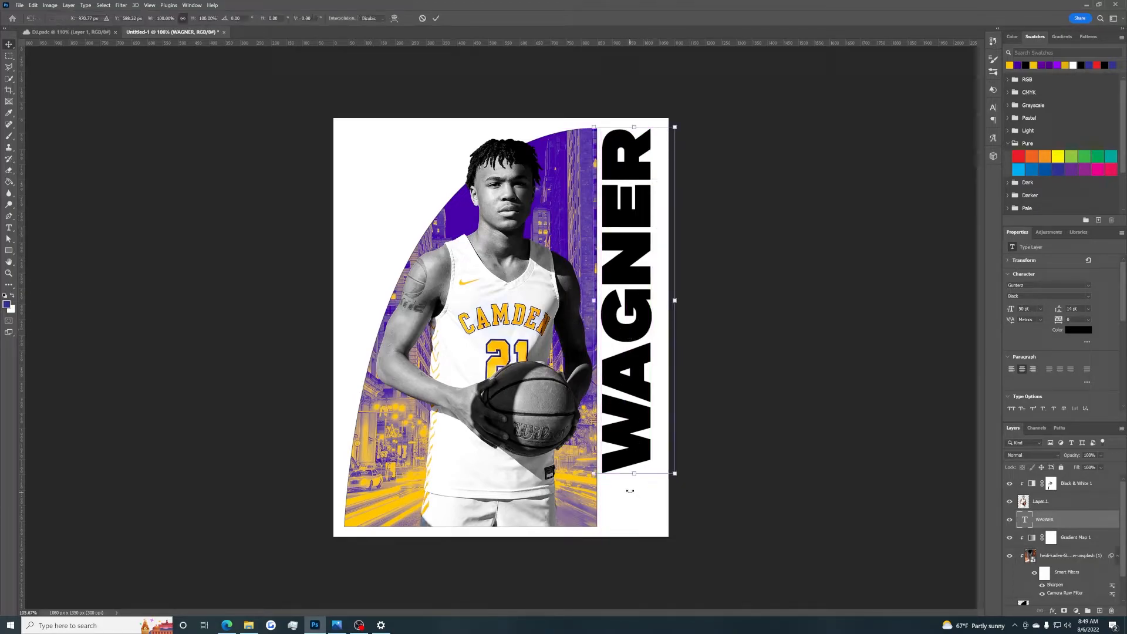
left_click_drag(635, 472, 641, 528)
key("ctrl+z")
left_click_drag(677, 476, 686, 526)
left_click(9, 46)
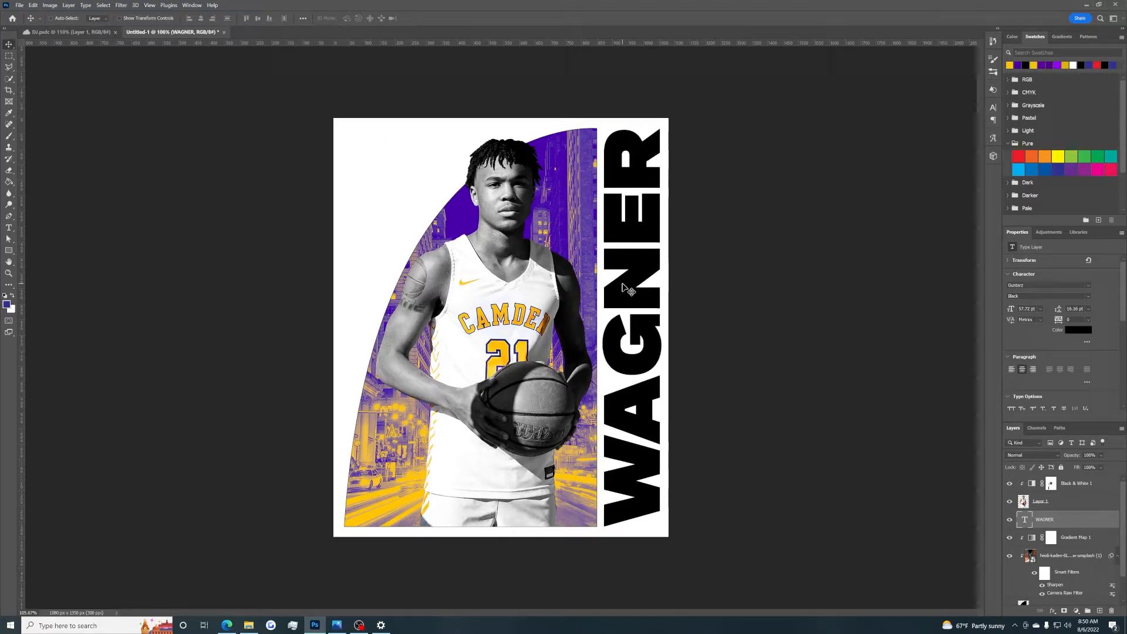
key("Right")
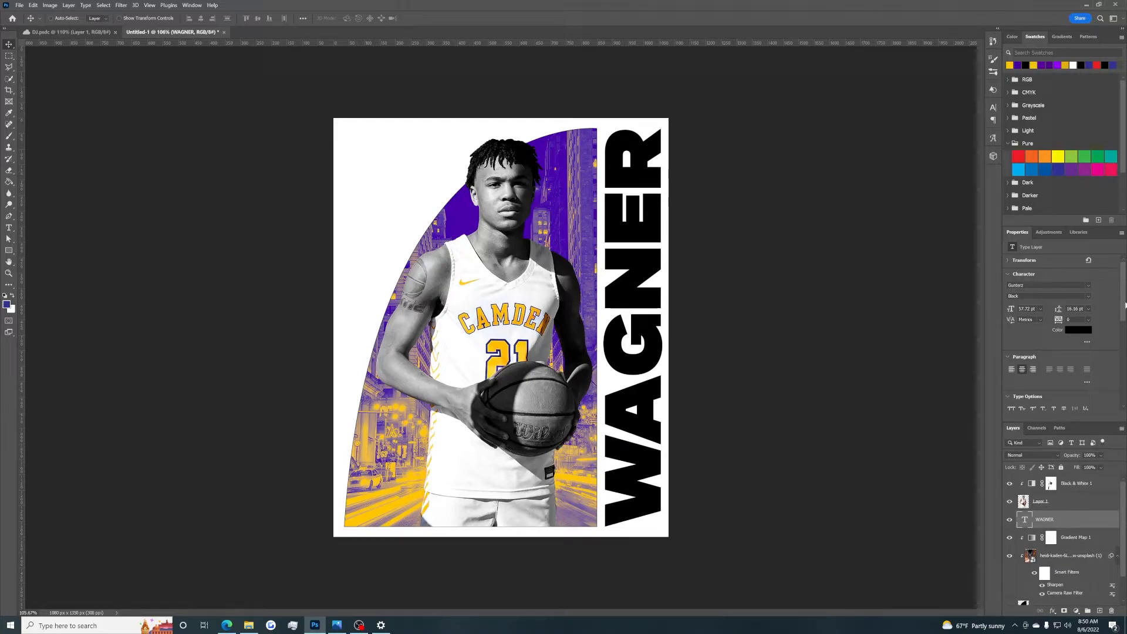
Step: Add a separate text layer reading Dj in the white area beside the player's shoulder
key("t")
left_click(383, 276)
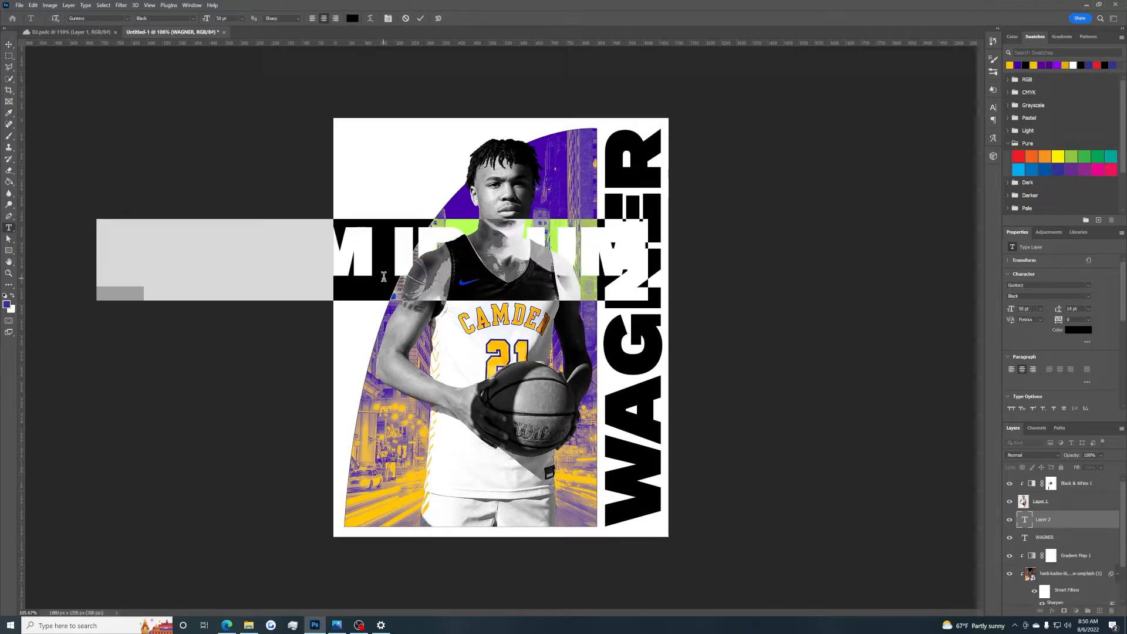
type("DJ")
Step: Search all font classes for an autograph font and set the Dj text to Autografia PERSONAL USE ONLY Medium
double_click(1025, 520)
left_click(1049, 282)
type("a")
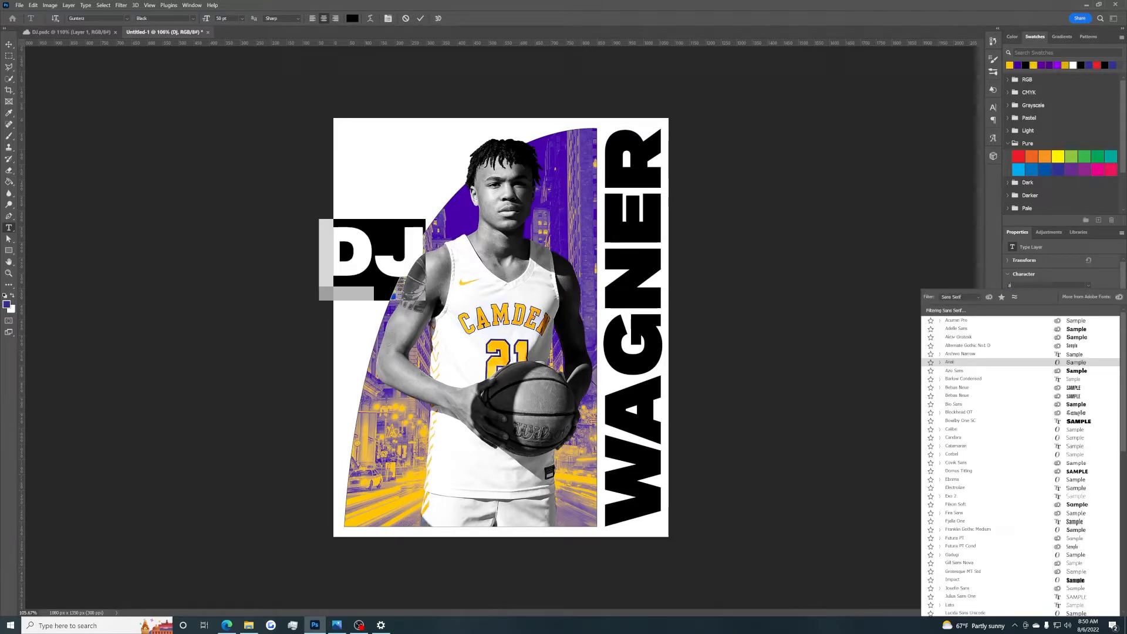
type("ut")
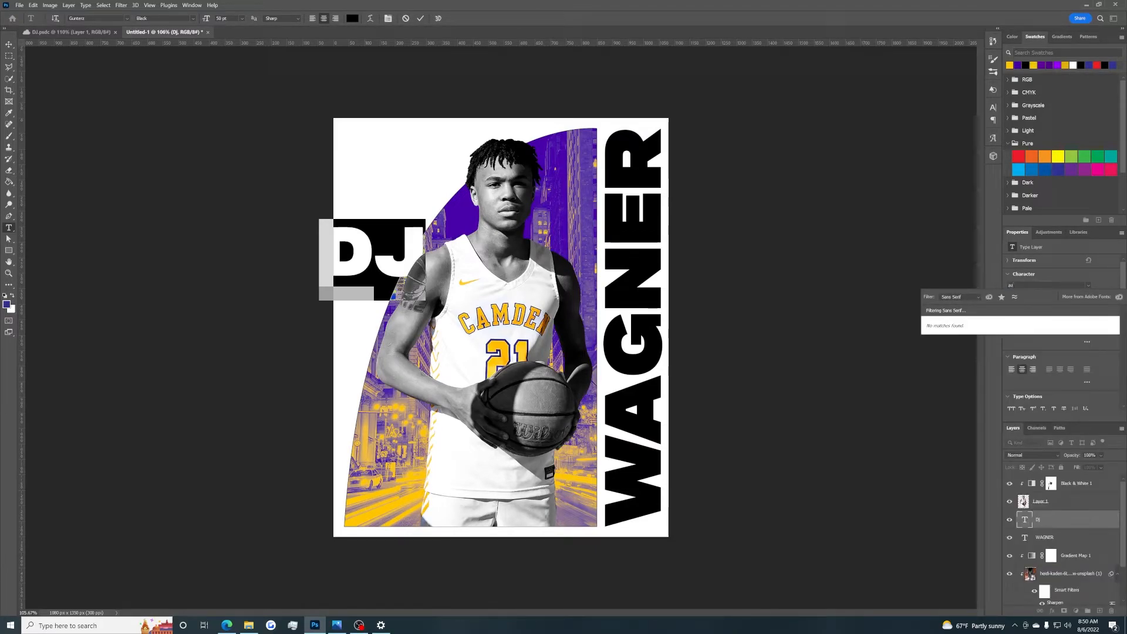
left_click(959, 297)
left_click(948, 307)
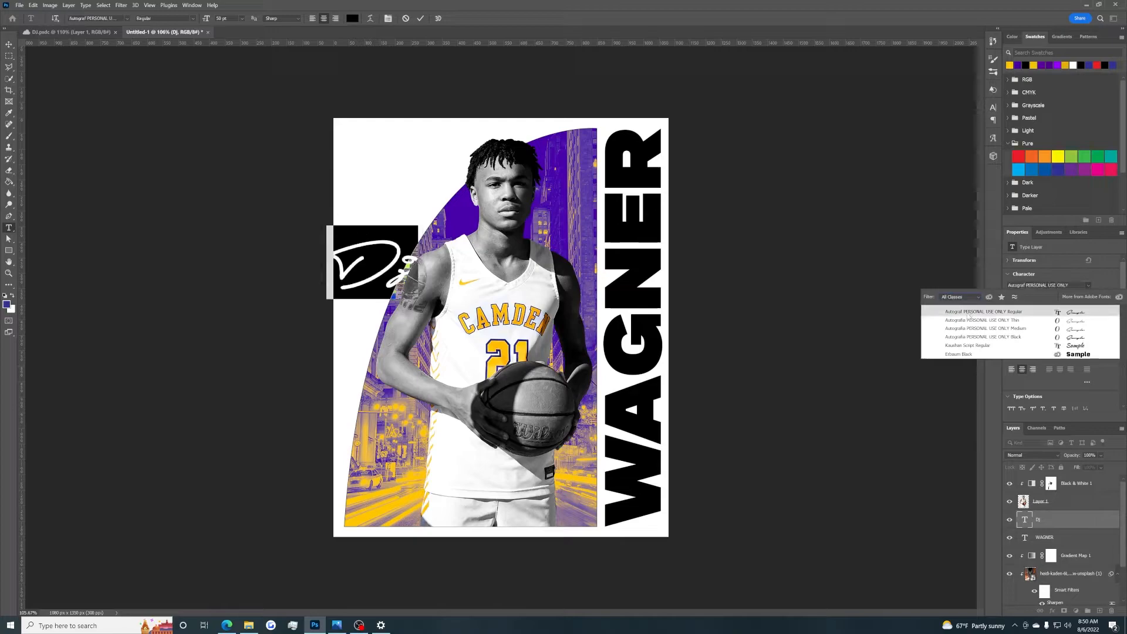
left_click(986, 328)
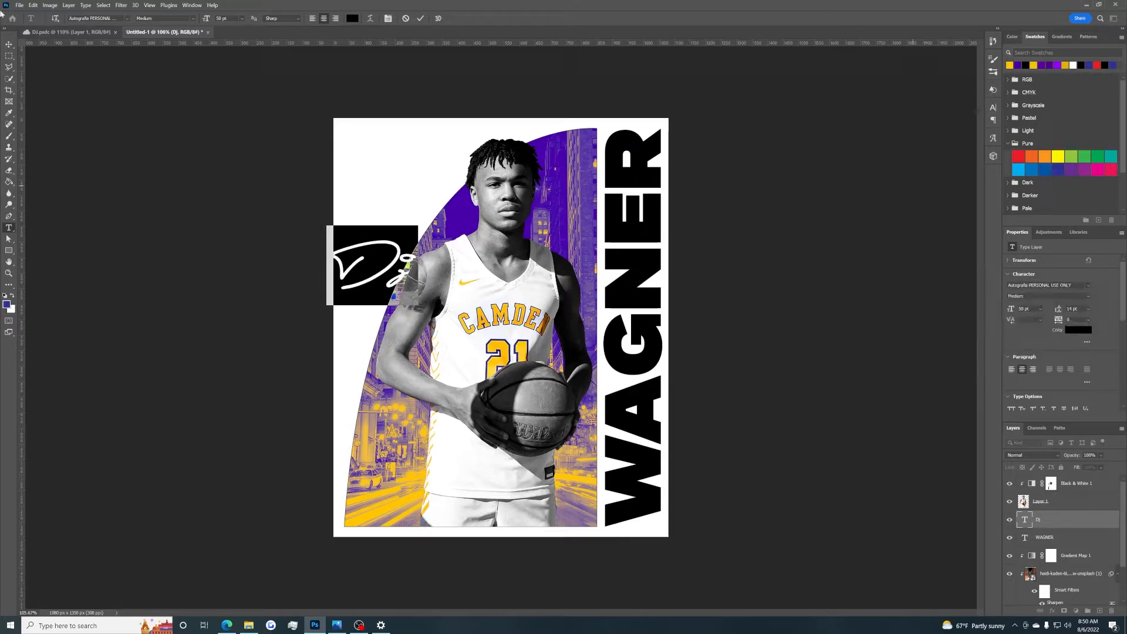
Step: Move the Dj text behind the player's chest and set its colour to white
left_click(8, 44)
left_click_drag(361, 234, 508, 306)
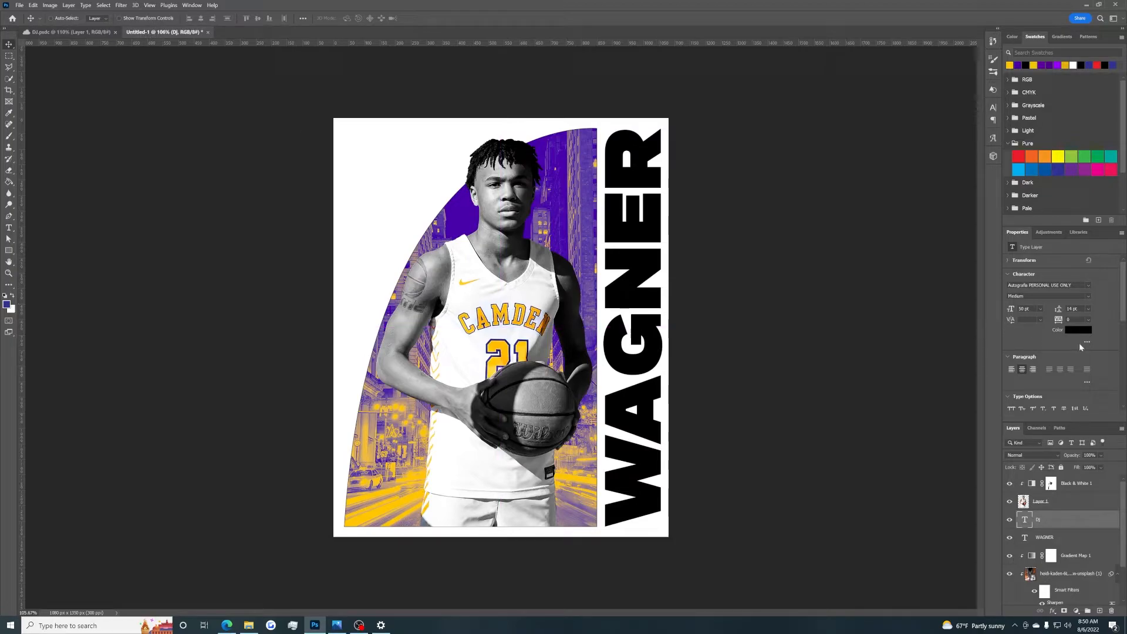
double_click(1025, 520)
left_click(1079, 329)
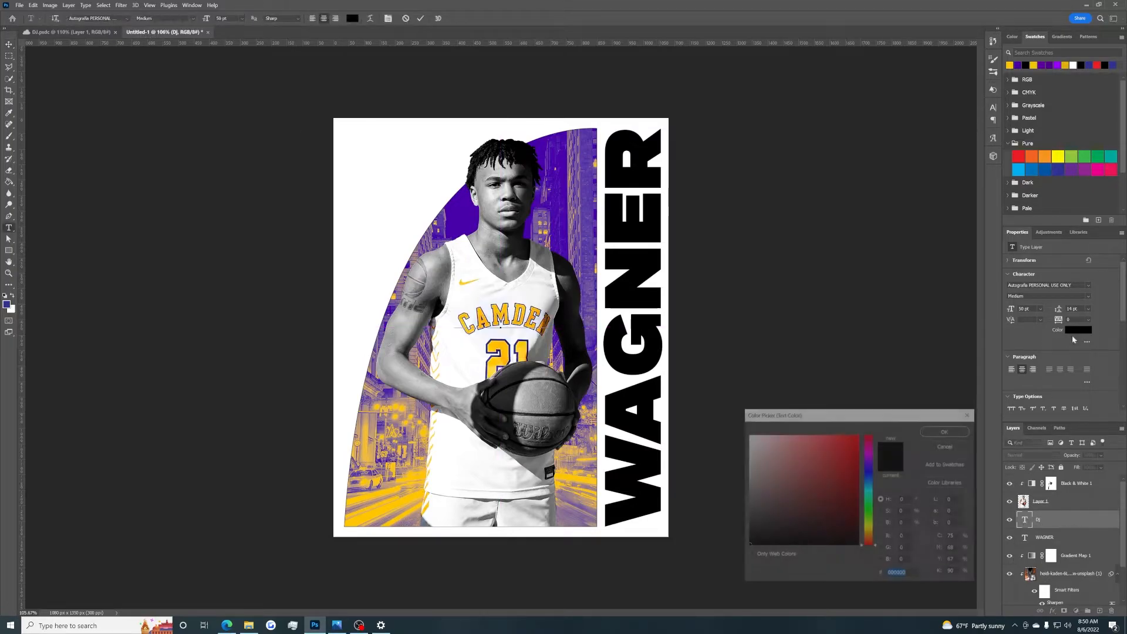
left_click(749, 435)
left_click(947, 430)
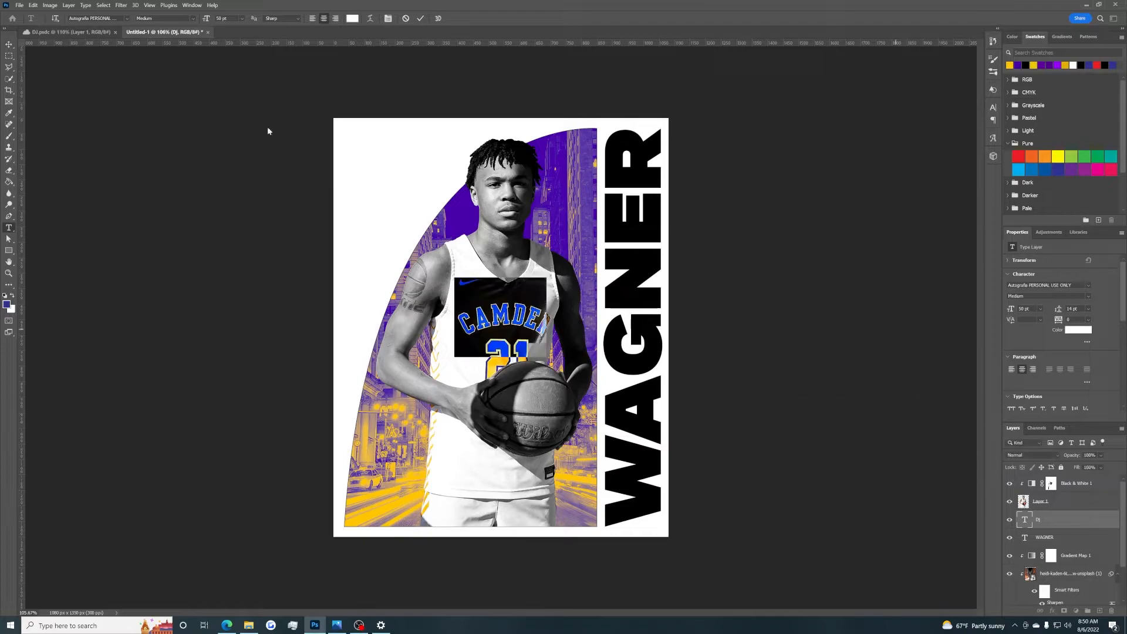
left_click(8, 44)
Step: Rotate the Dj text 90° counter-clockwise and place it over the W at the lower end of WAGNER
left_click_drag(526, 282, 581, 459)
key("ctrl+t")
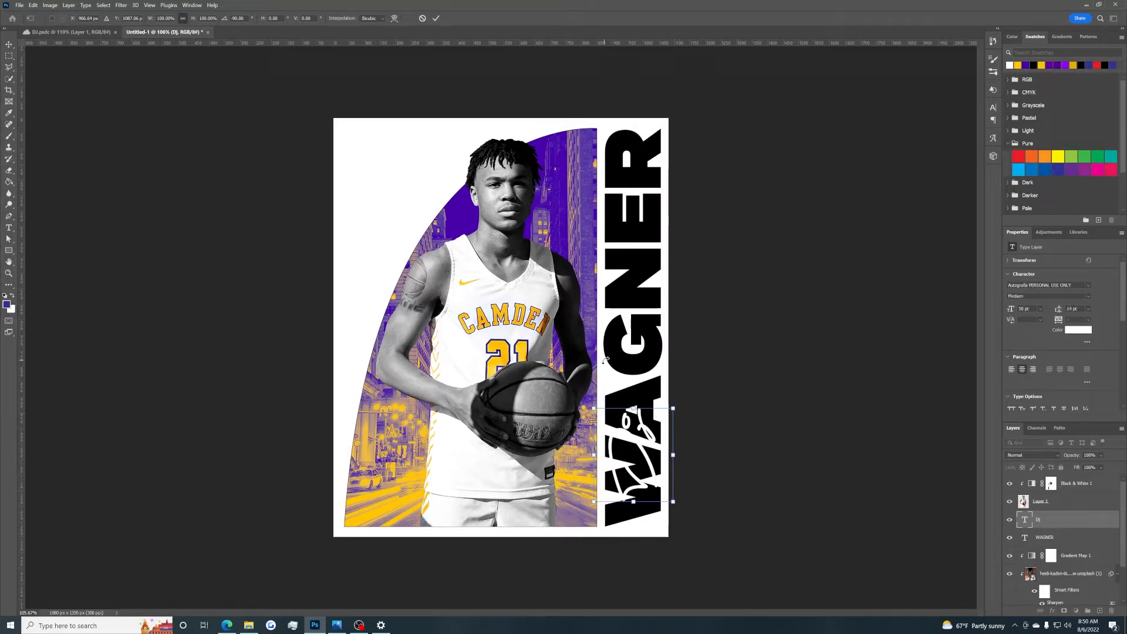
left_click(8, 49)
left_click_drag(633, 457, 636, 467)
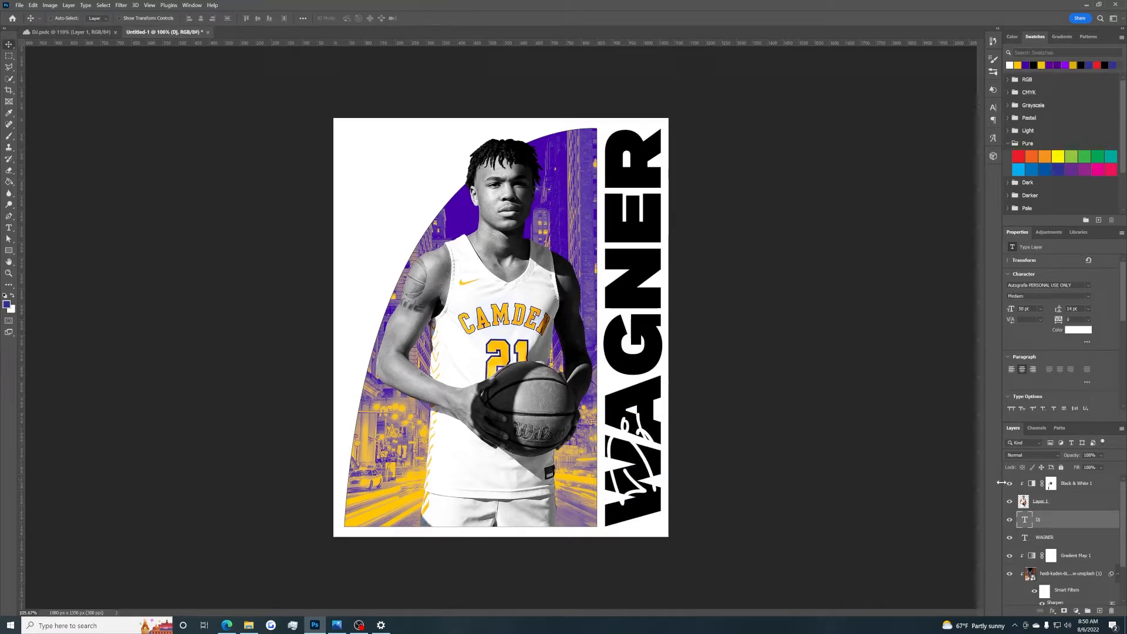
Step: Add a thin black outside Stroke at 100% opacity to the Dj text
double_click(1061, 520)
left_click(688, 386)
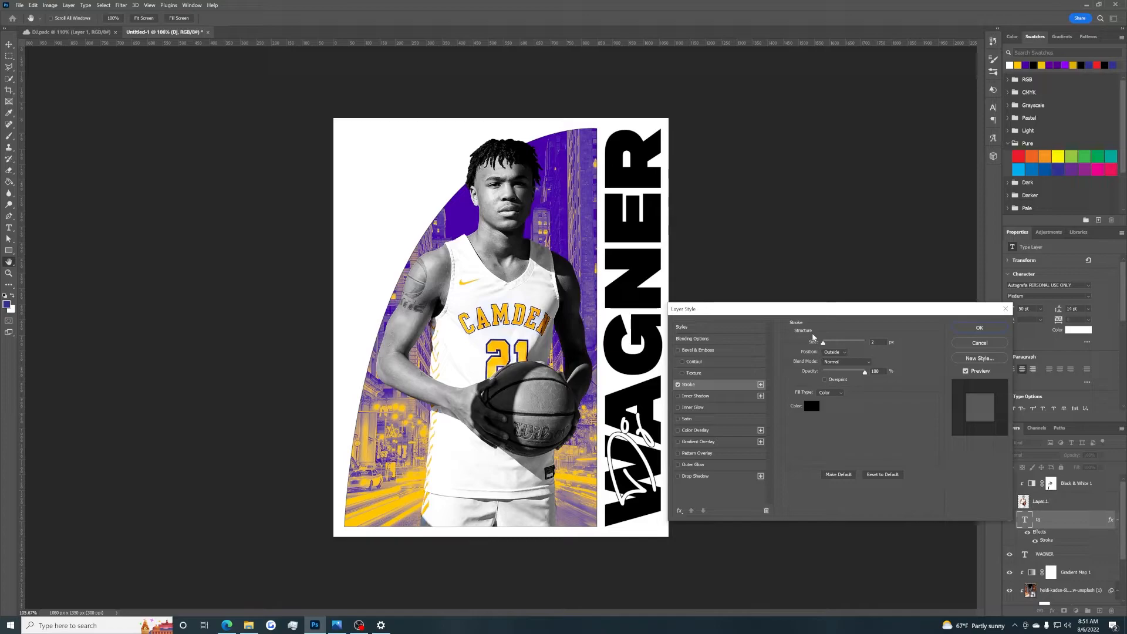
left_click(963, 330)
key("v")
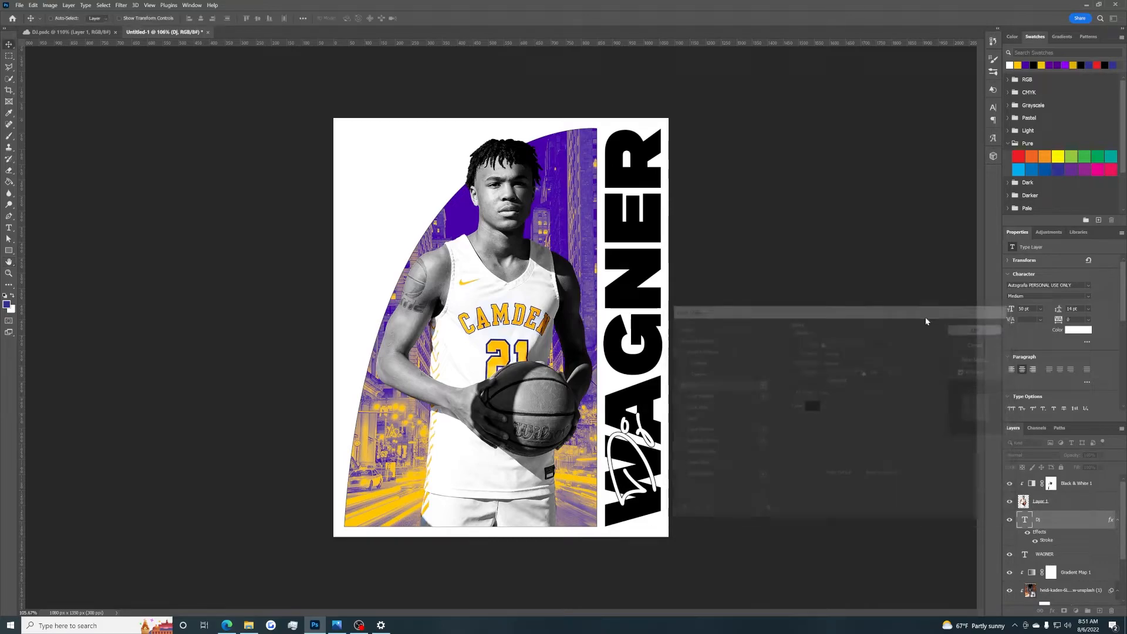
Step: Try a 48 pt size for the Dj signature text, and return it to 50 pt
key("ctrl+0")
scroll(596, 316, "up", 3)
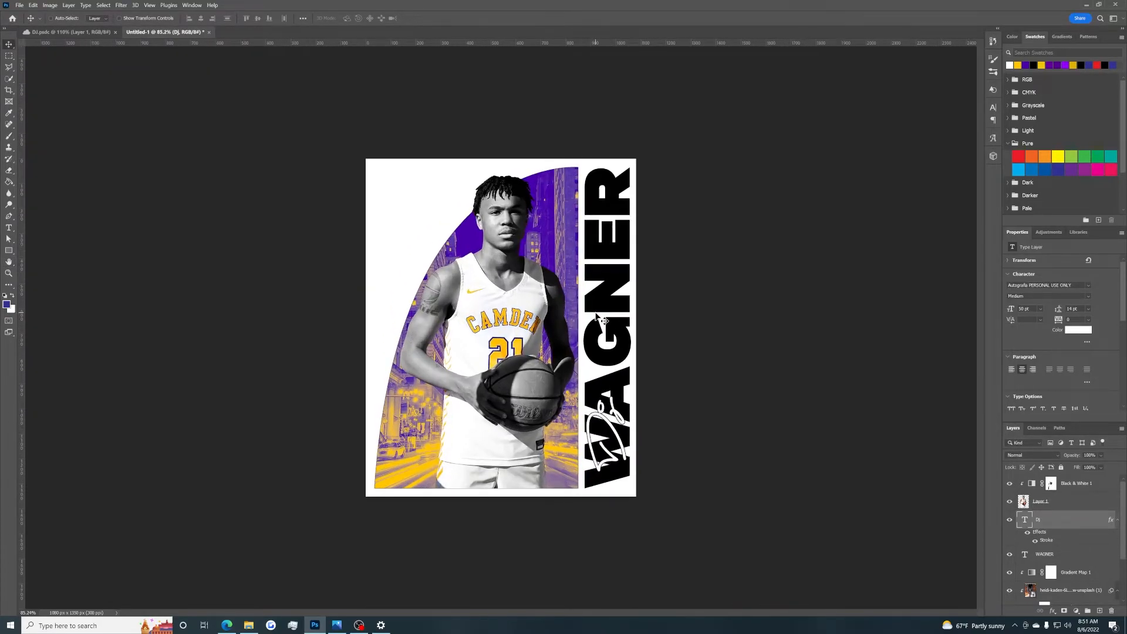
double_click(1026, 520)
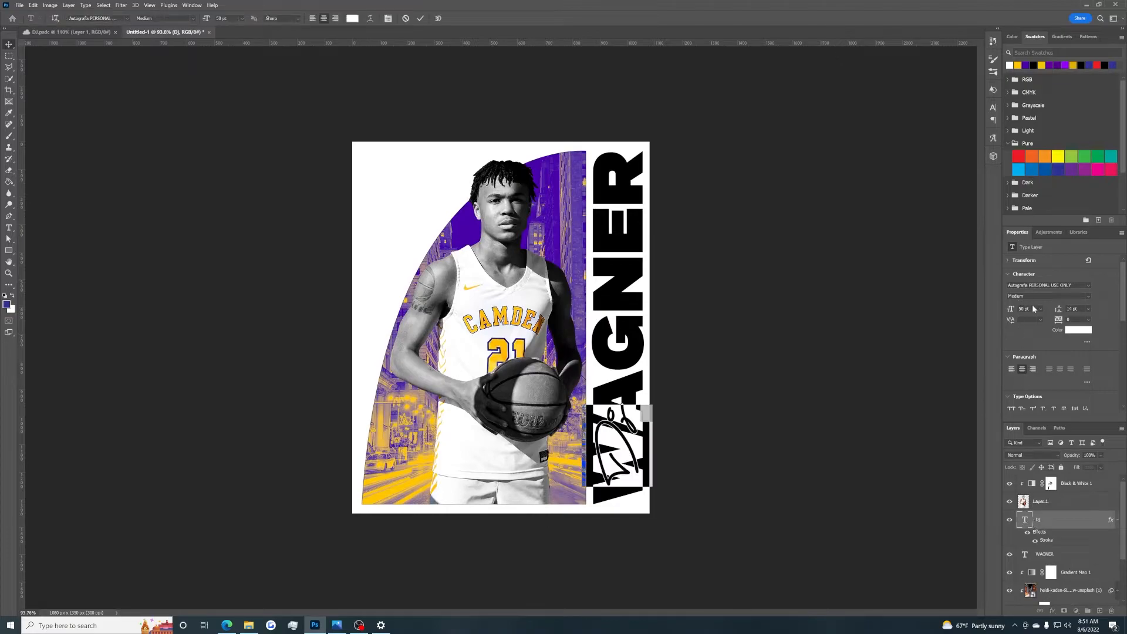
type("48")
key("Tab")
left_click(1022, 521)
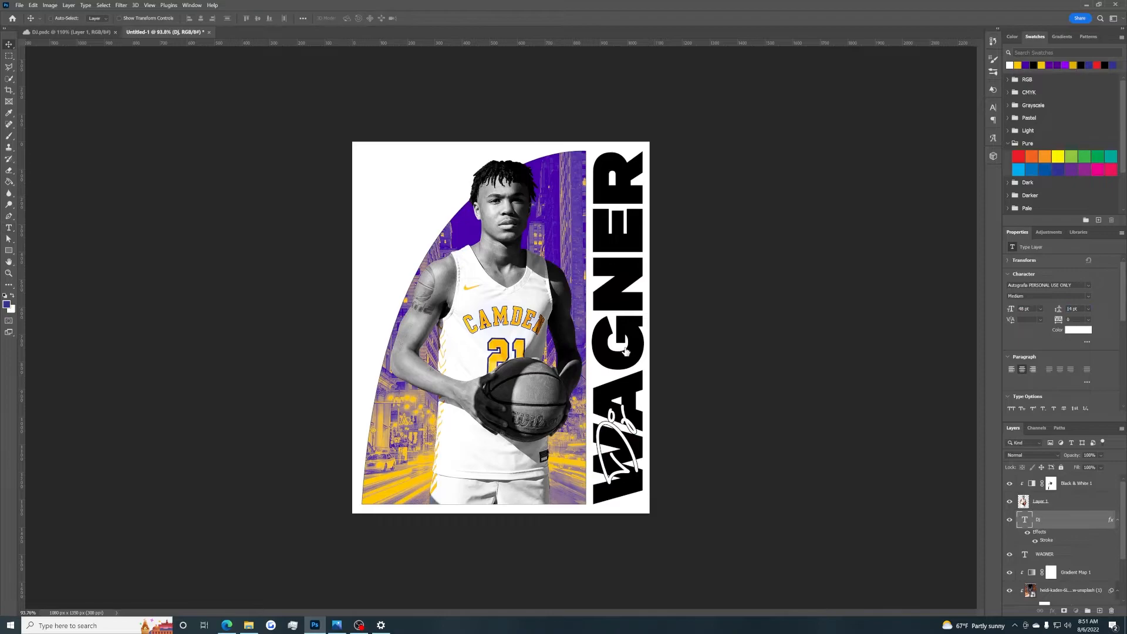
key("ctrl+shift+period")
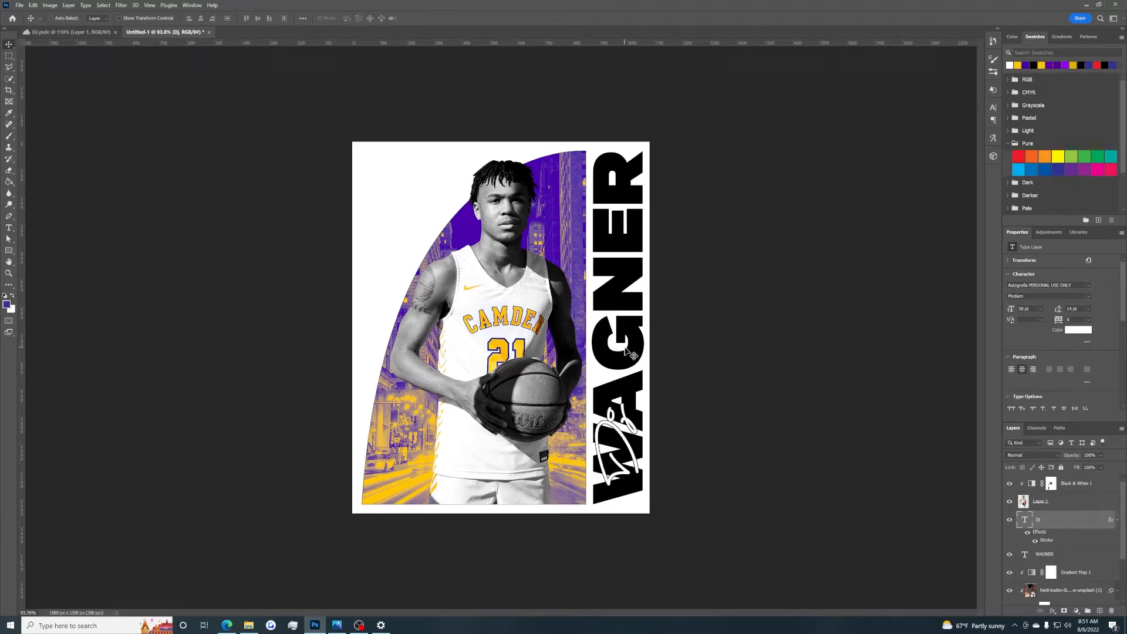
Step: Nudge the Dj signature horizontally to fine-tune its position over the WAGNER lettering
key("Right")
key("Right")
key("Left")
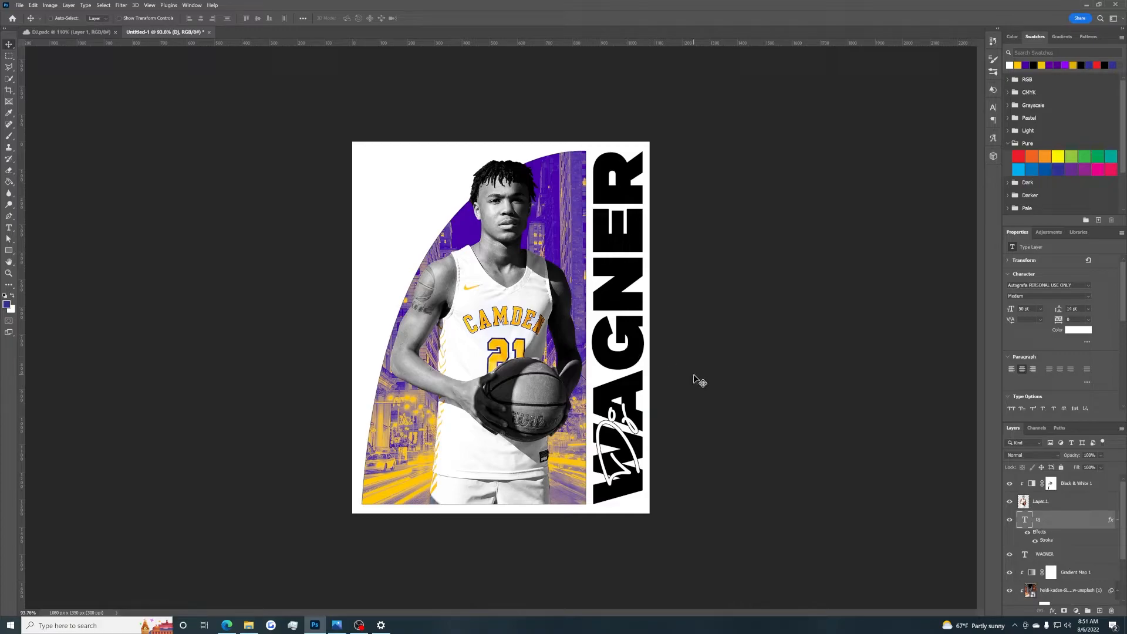
scroll(641, 327, "down", 2)
scroll(559, 301, "up", 2)
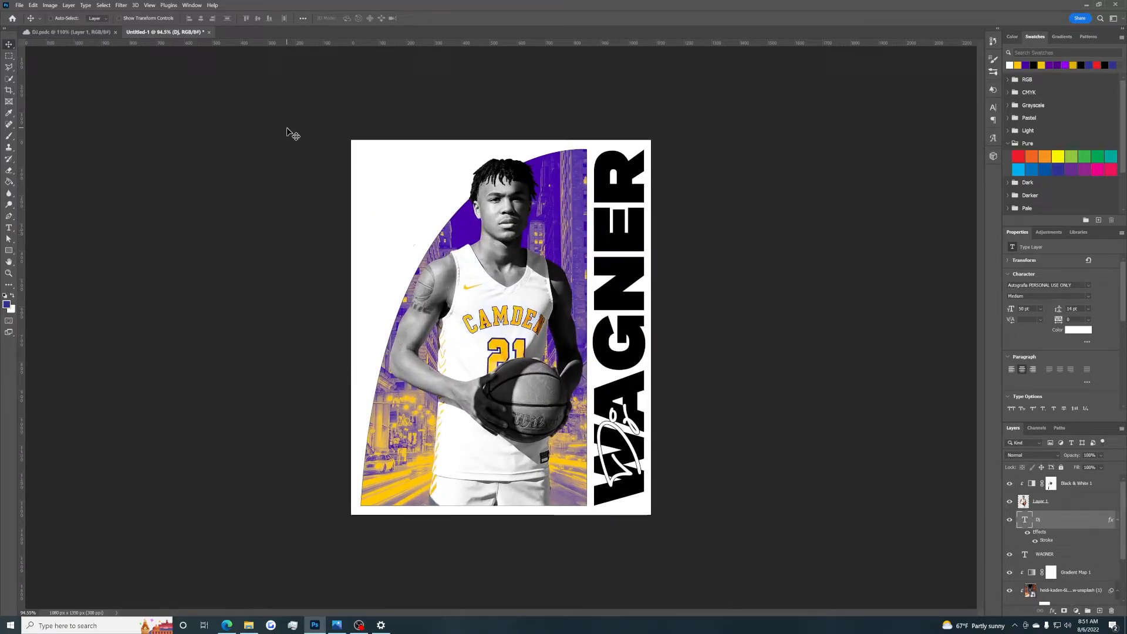
Step: Add a text box in the poster's blank upper corner beside the arch and enter "Dj Wagner"
key("t")
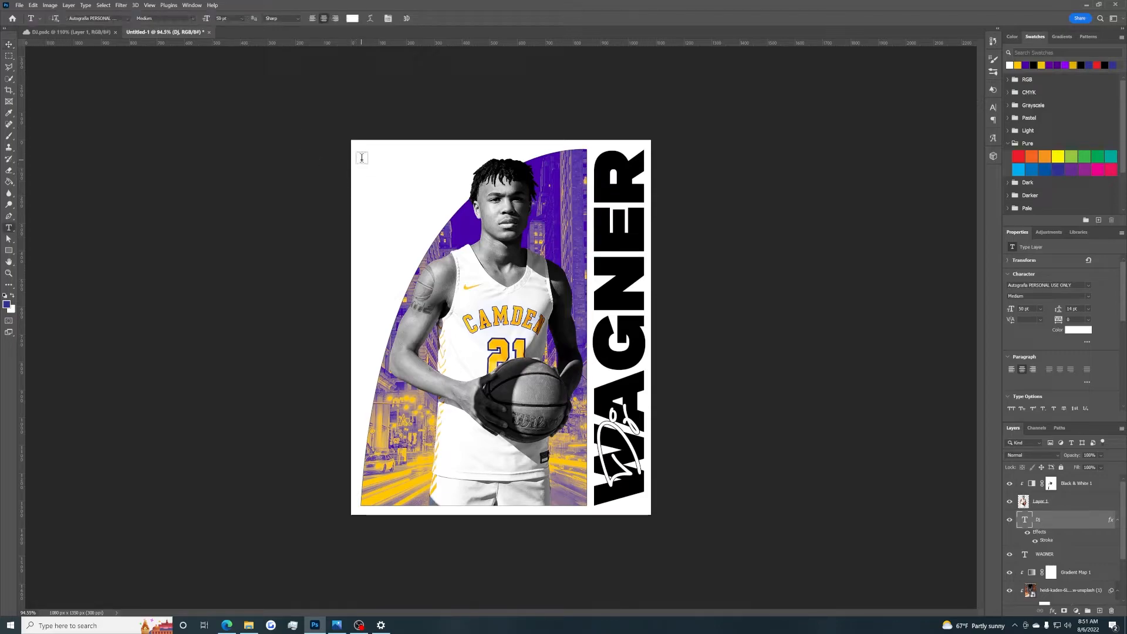
left_click_drag(361, 158, 412, 222)
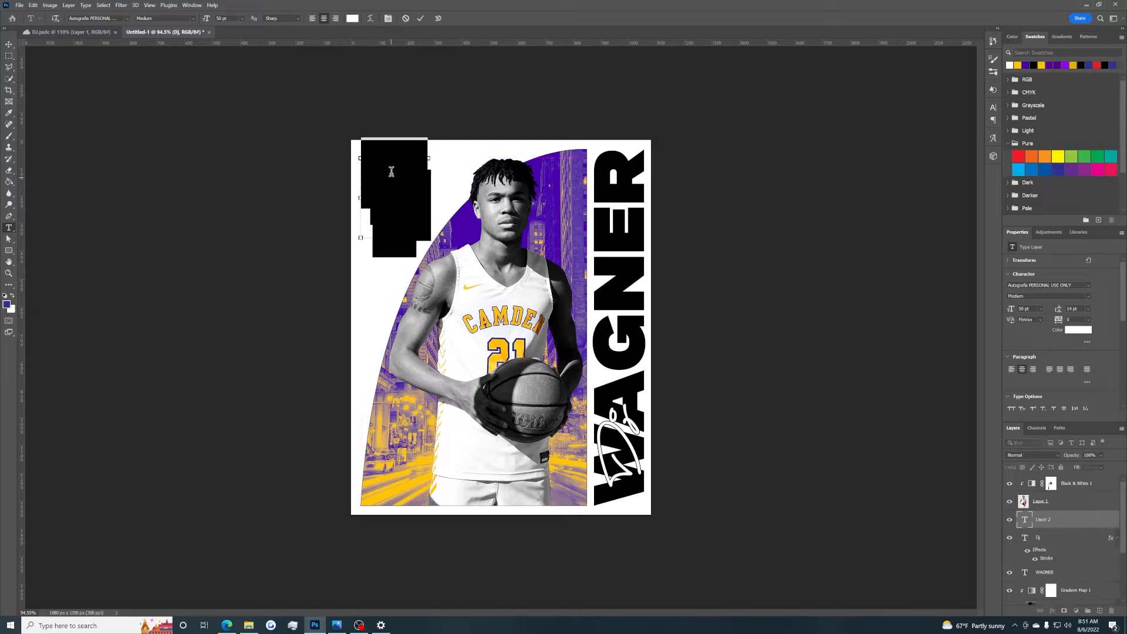
key("BackSpace")
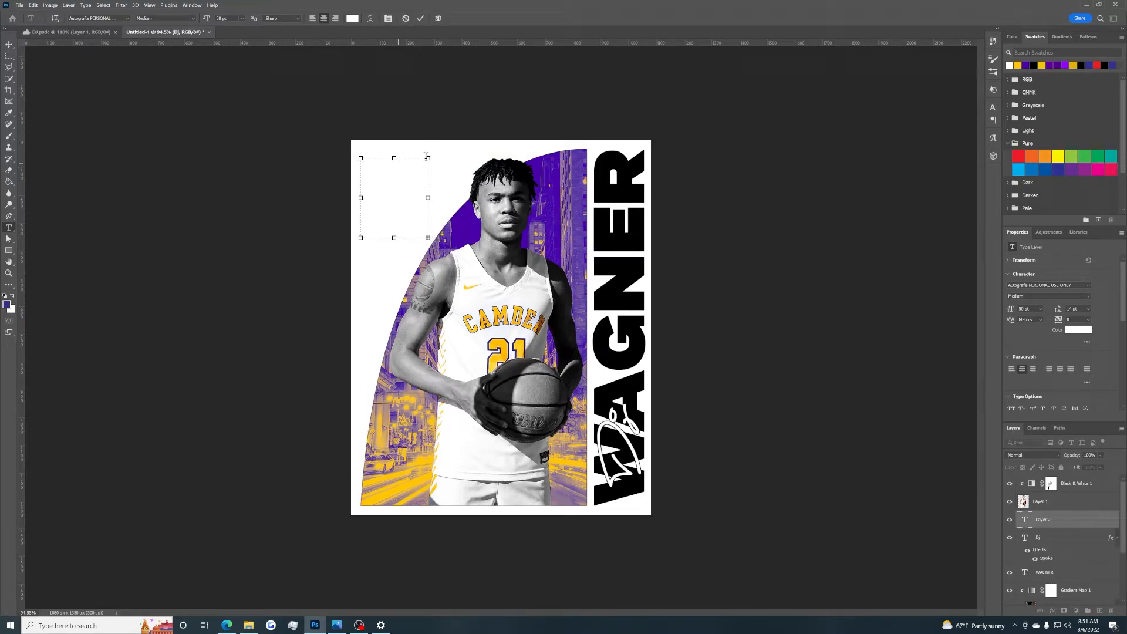
Step: Set the new Dj Wagner text to the Arial font at 12 pt
double_click(1026, 520)
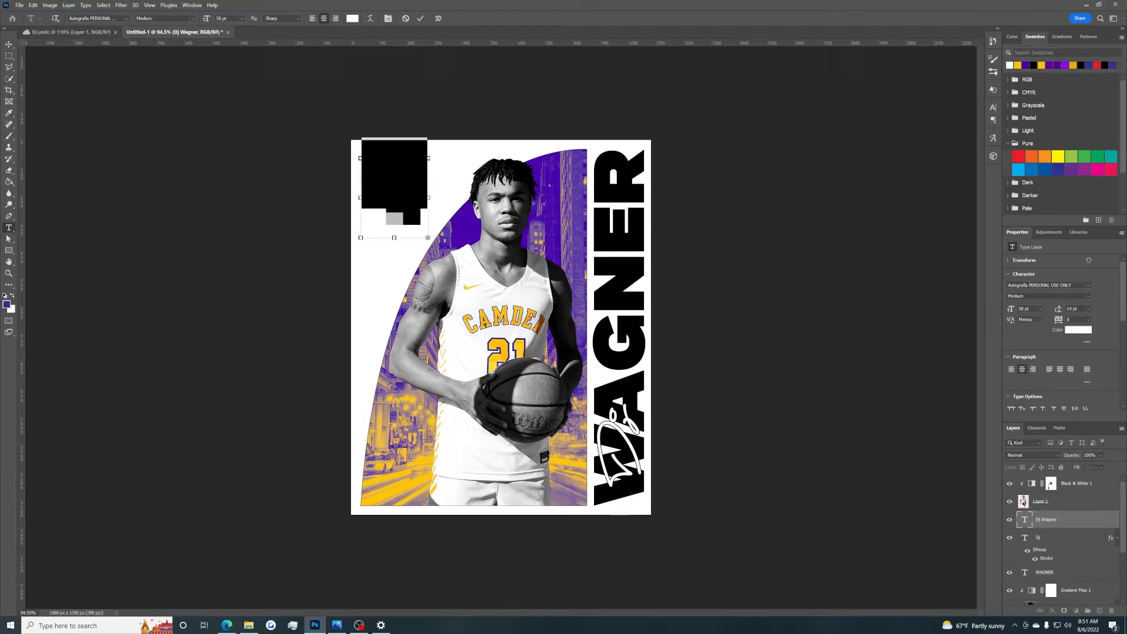
left_click(1089, 285)
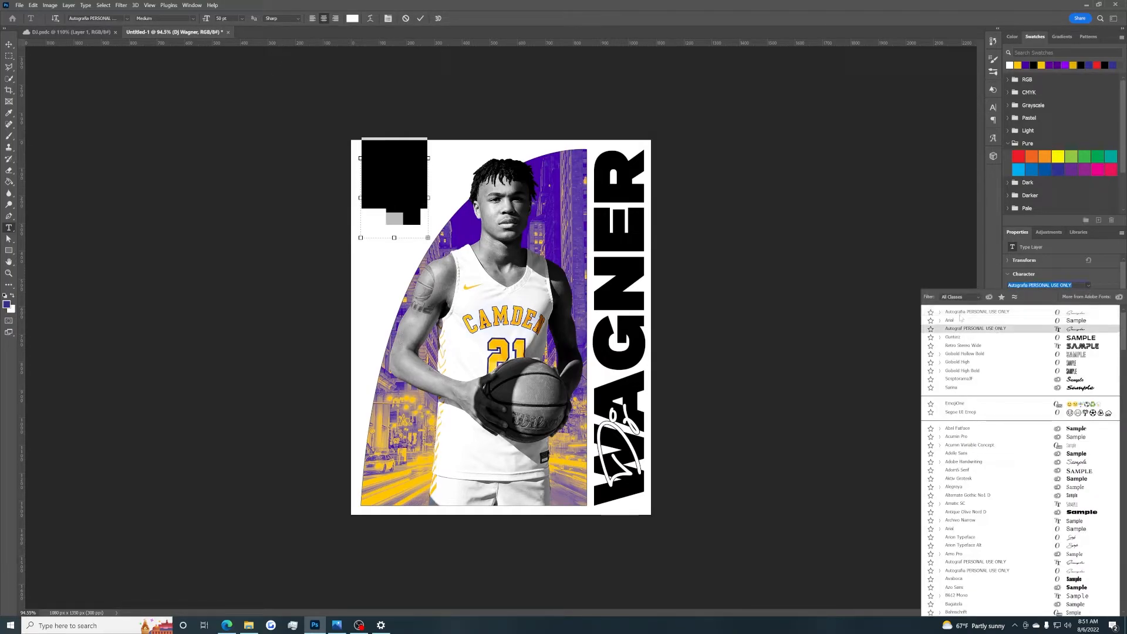
left_click(1025, 320)
left_click_drag(1011, 310, 997, 318)
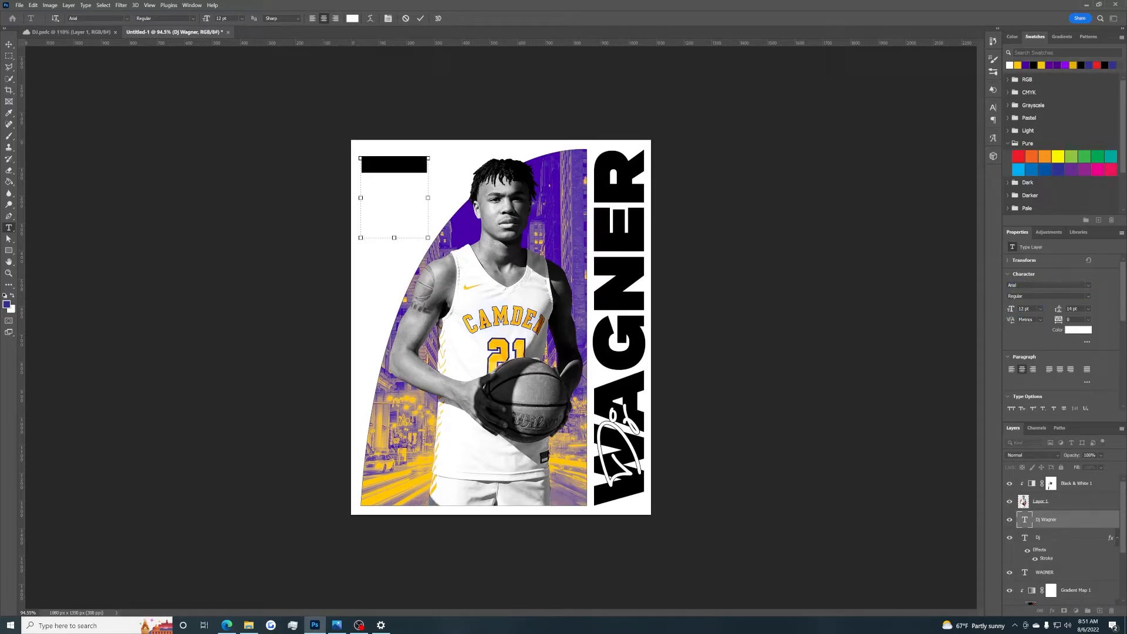
Step: Color the Dj Wagner text black (000000) and set its style to Bold
left_click(1076, 331)
left_click_drag(811, 515, 720, 566)
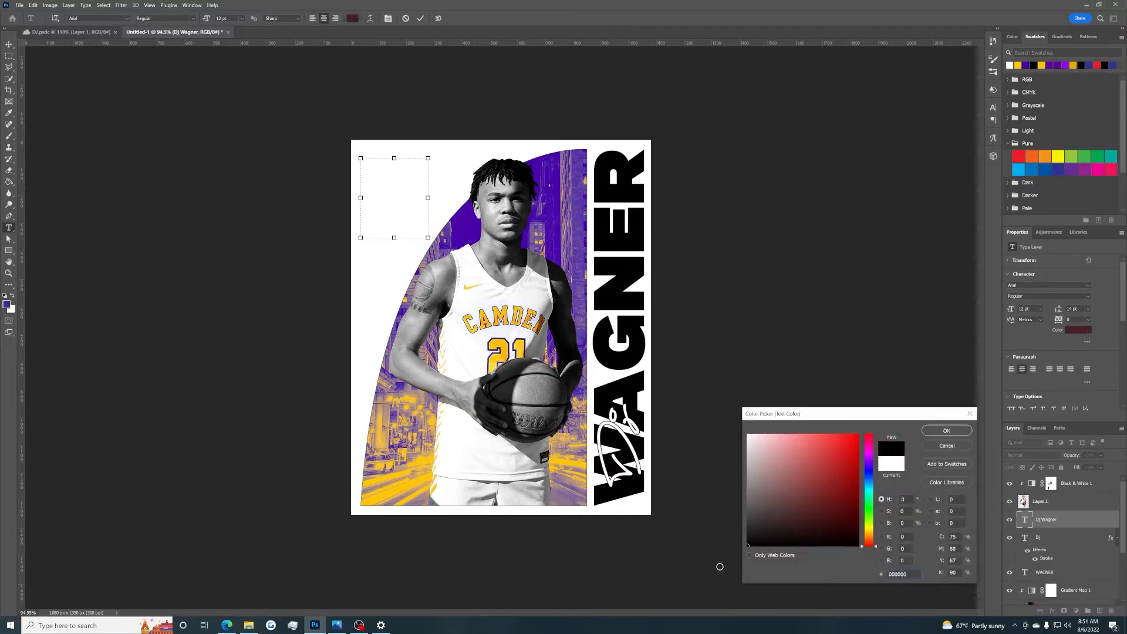
left_click(946, 431)
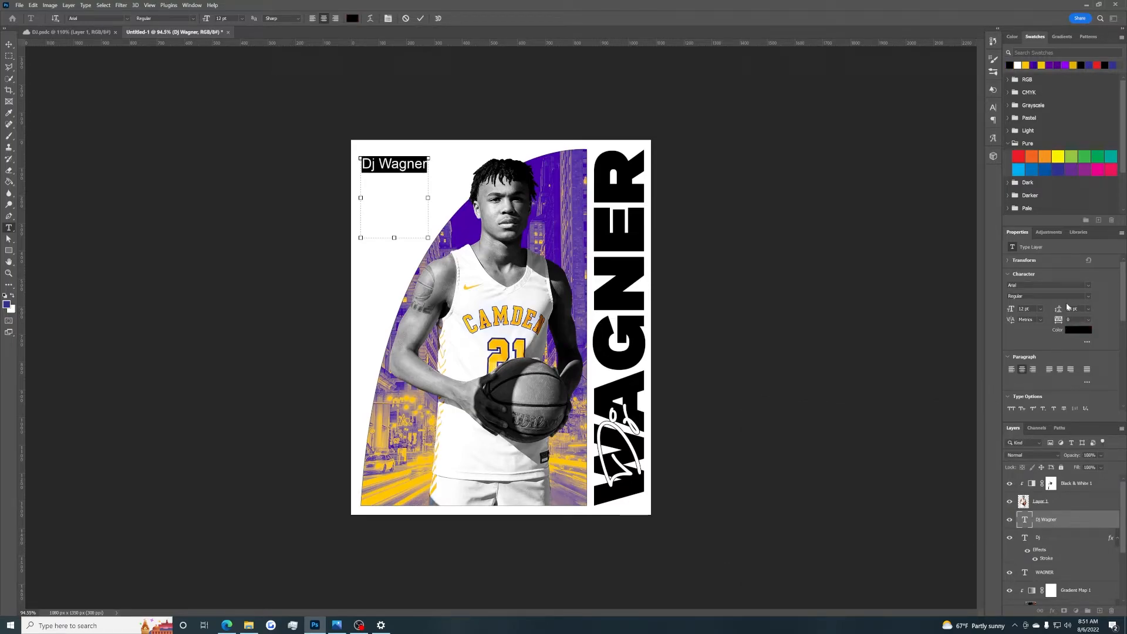
left_click(1086, 300)
left_click(1033, 323)
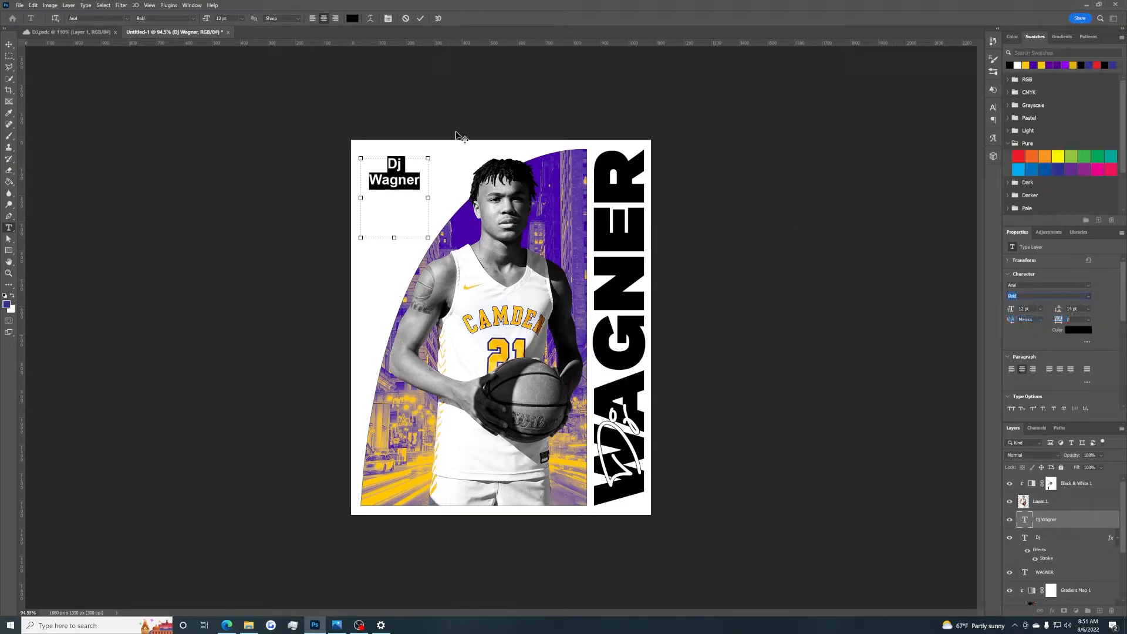
Step: Widen the Dj Wagner text box so the name fits on one line, and left-align the text
left_click_drag(428, 197, 462, 198)
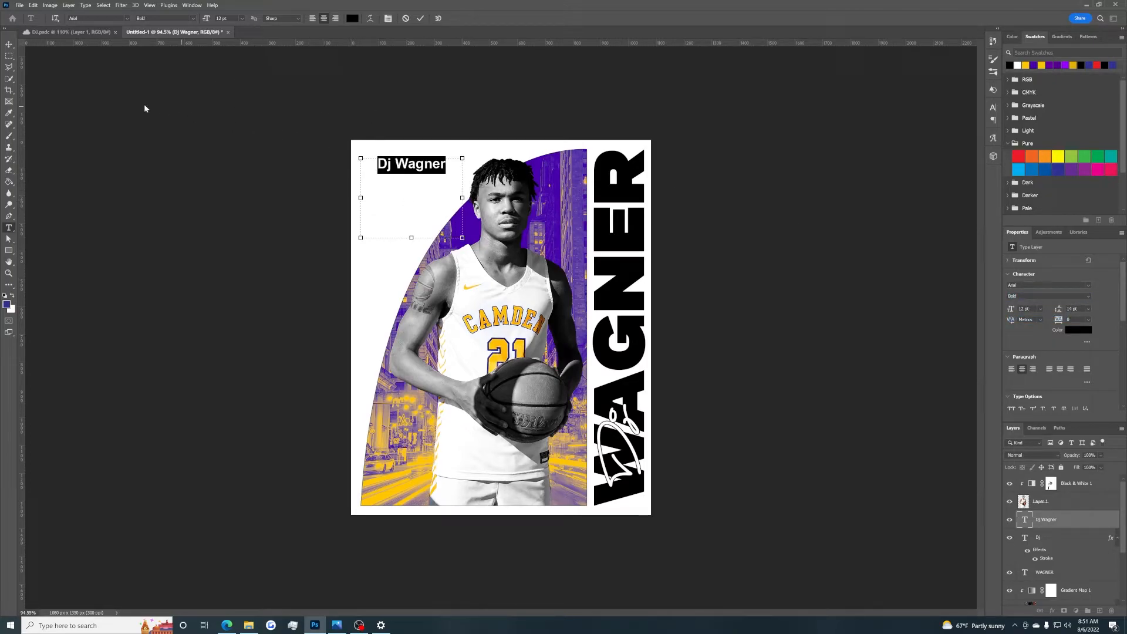
left_click(1011, 369)
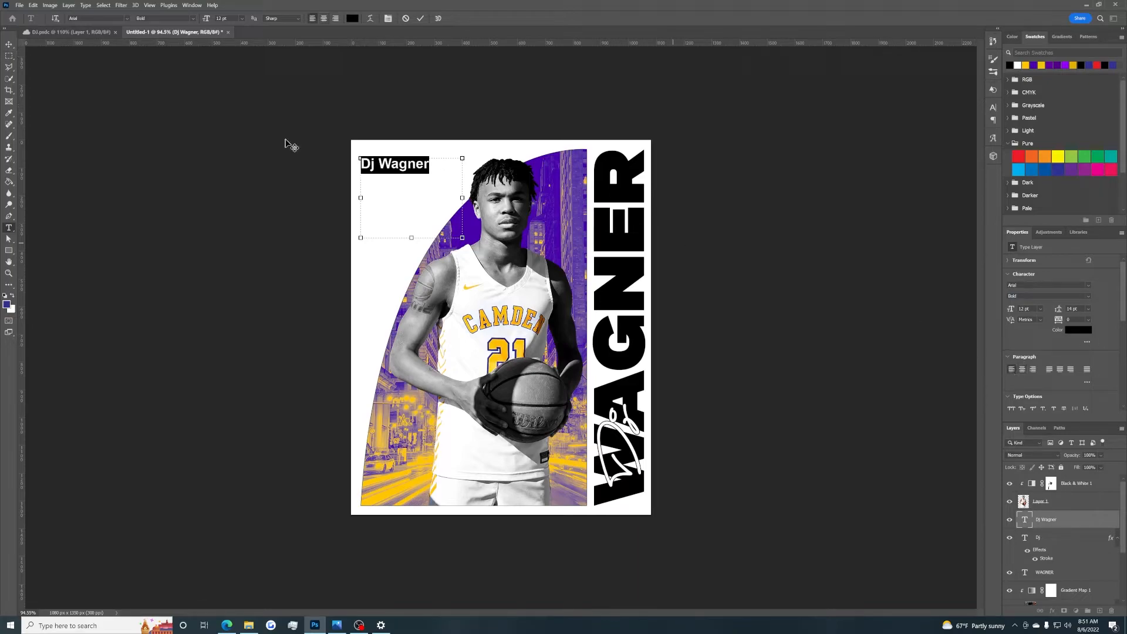
left_click(9, 44)
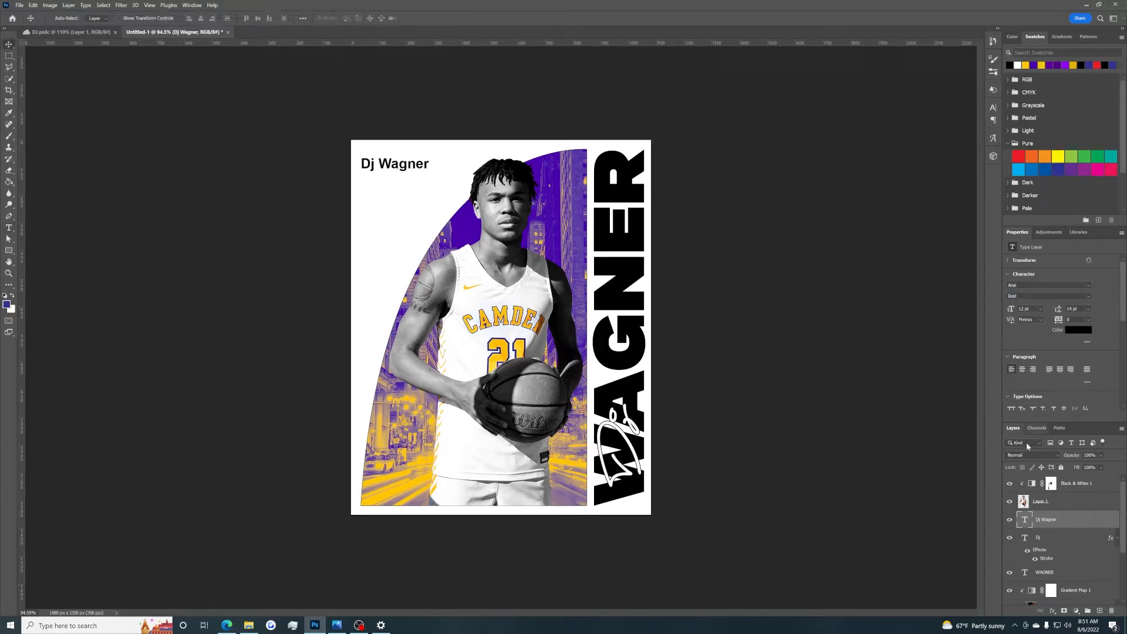
double_click(1024, 522)
left_click(402, 166)
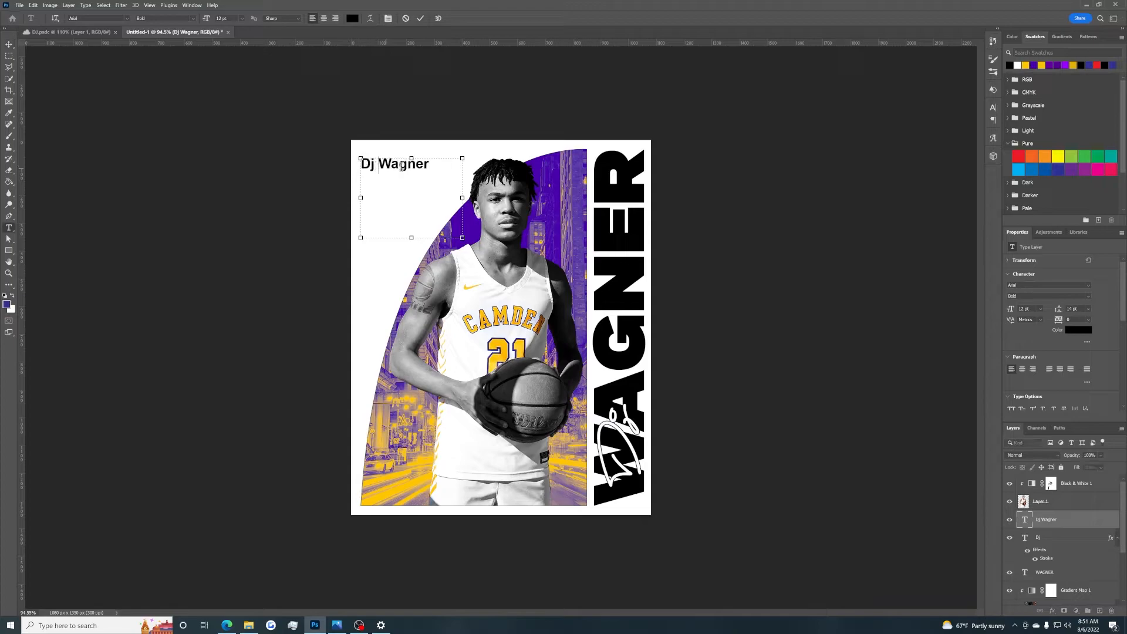
key("BackSpace")
type("J")
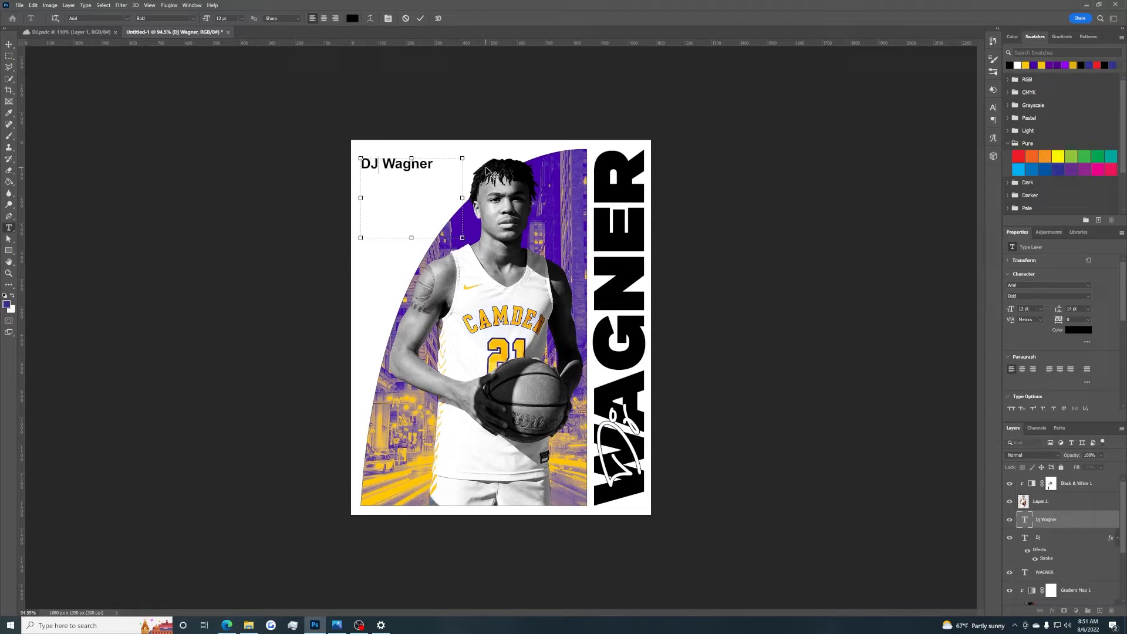
left_click(9, 45)
left_click_drag(382, 171, 382, 167)
Step: Copy the Stars group from the DJ.psdc document into the new poster, just under the DJ Wagner name
left_click(83, 32)
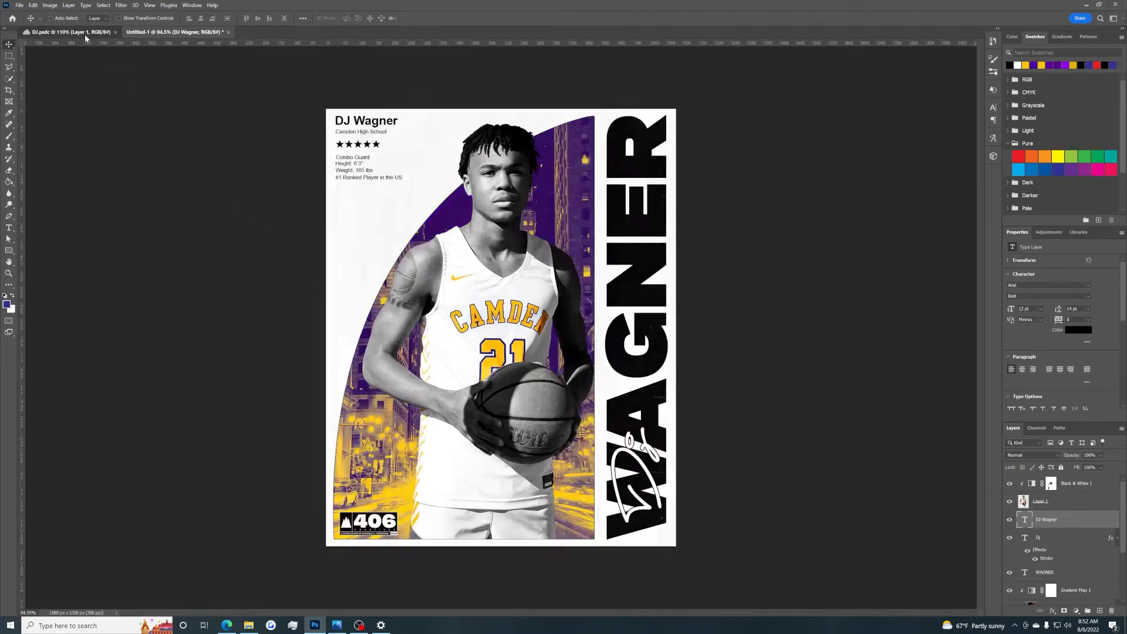
left_click(1033, 529)
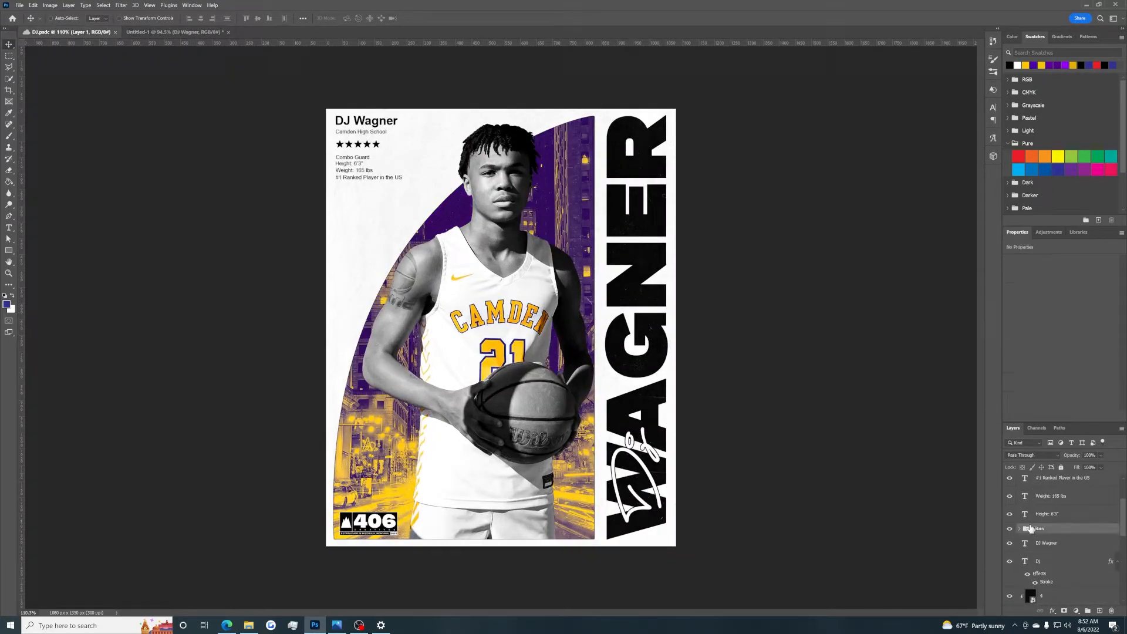
left_click_drag(446, 273, 387, 199)
key("super")
type("s")
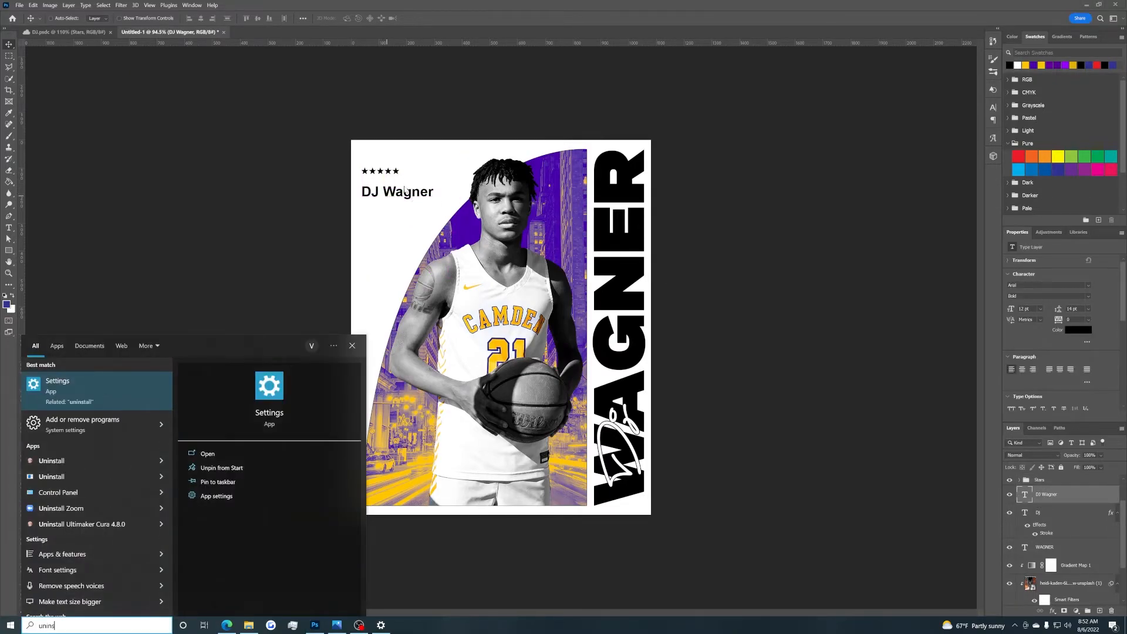
left_click(404, 188)
key("ctrl+z")
Step: Duplicate the DJ Wagner text below the stars and replace it with four lines of placeholder text, "dsfjhsdfsd dsfsdfsdf sdfsdfsdf sdfsdfs"
left_click_drag(395, 167, 396, 192)
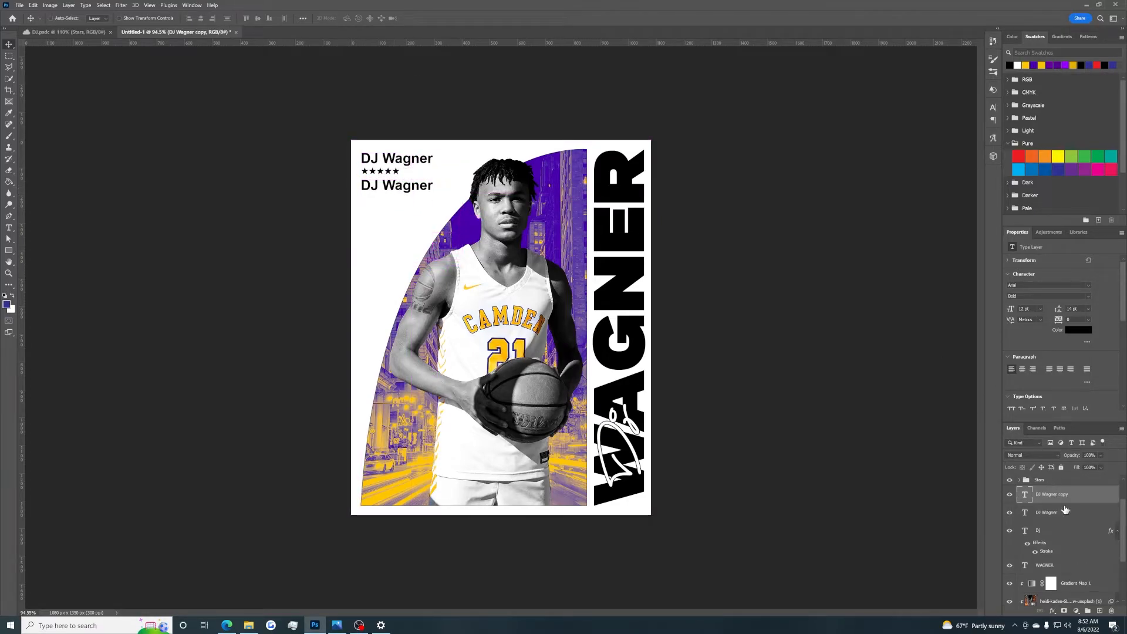
double_click(1026, 500)
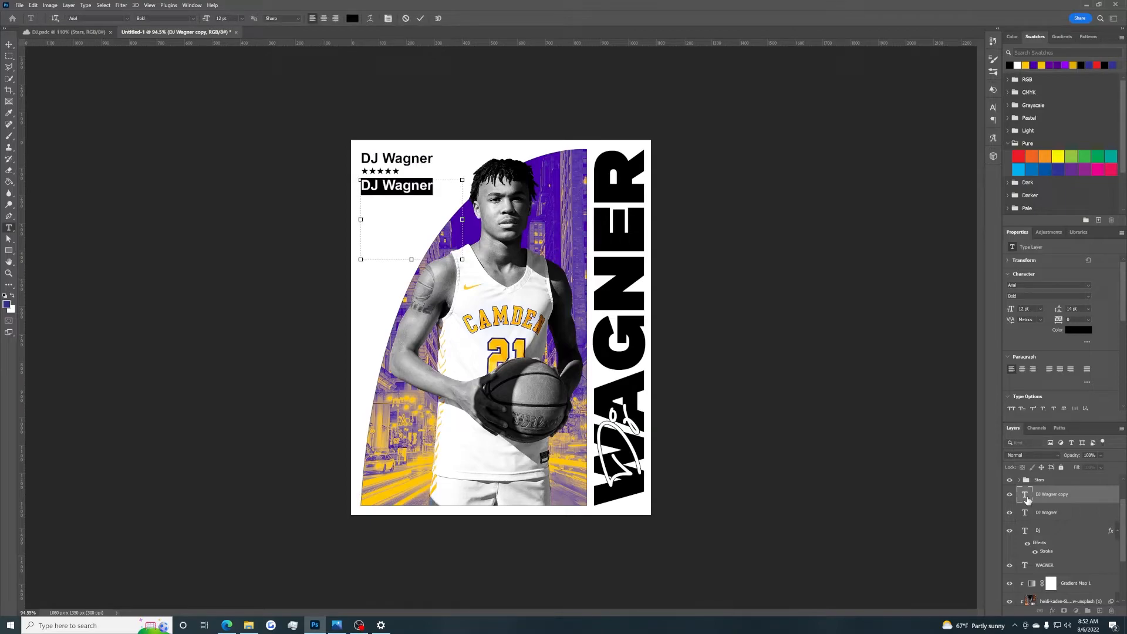
type("dsfjhsdfsd dsf")
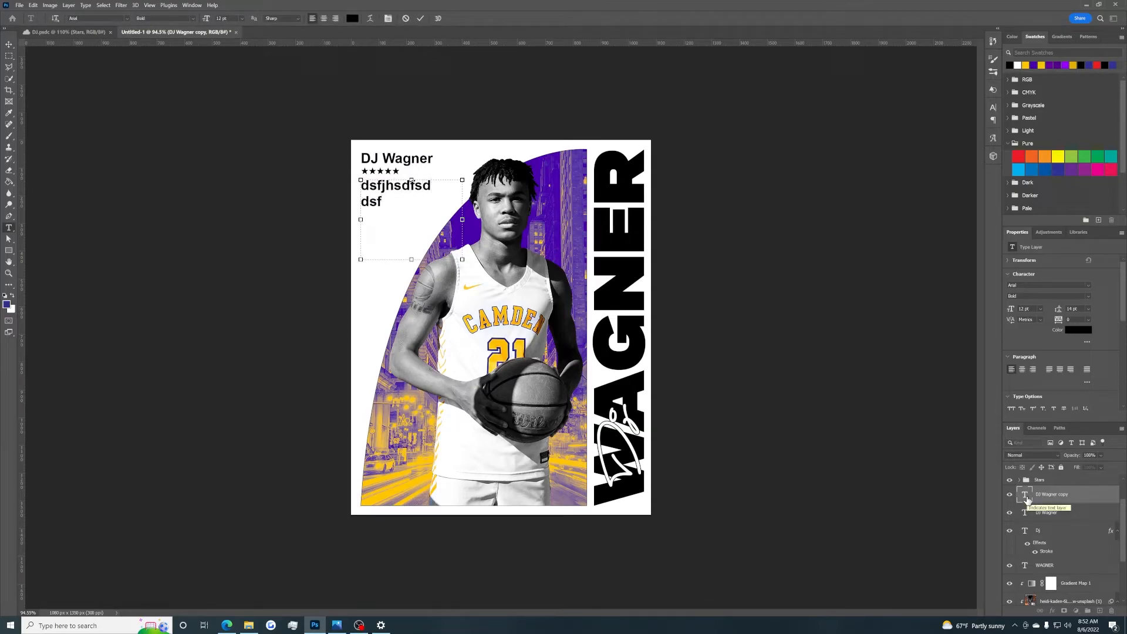
type("sdfsdf sdfsdfsdf sdfsdfs")
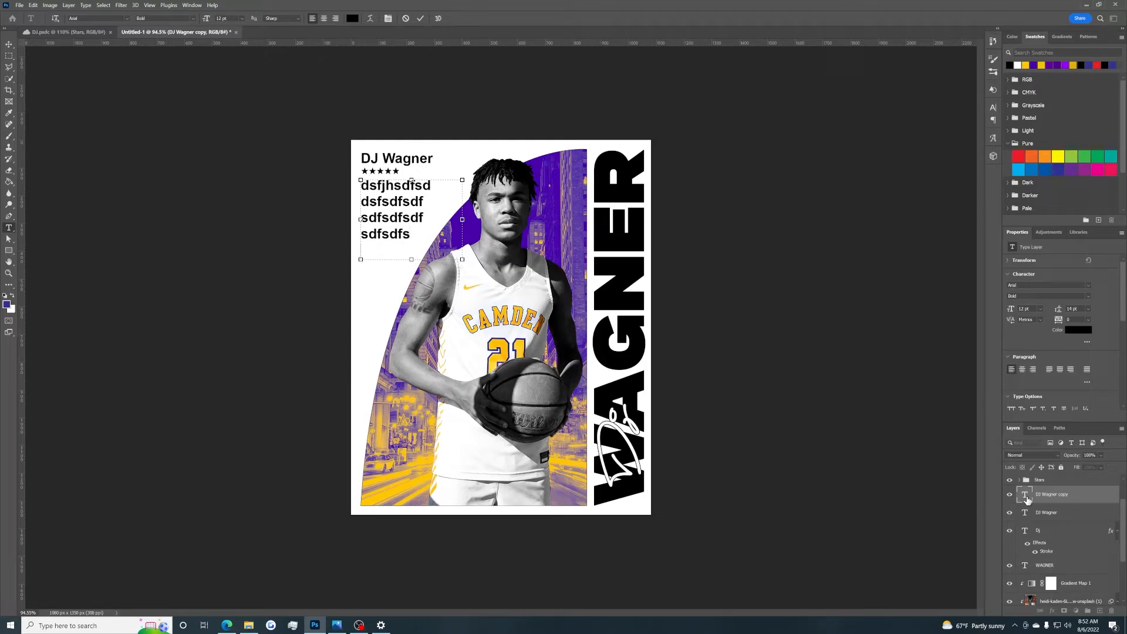
left_click(9, 44)
Step: Set the placeholder text to Regular style, 6 pt size and 7 pt leading, keeping it aligned under the stars
double_click(1024, 498)
left_click(1087, 297)
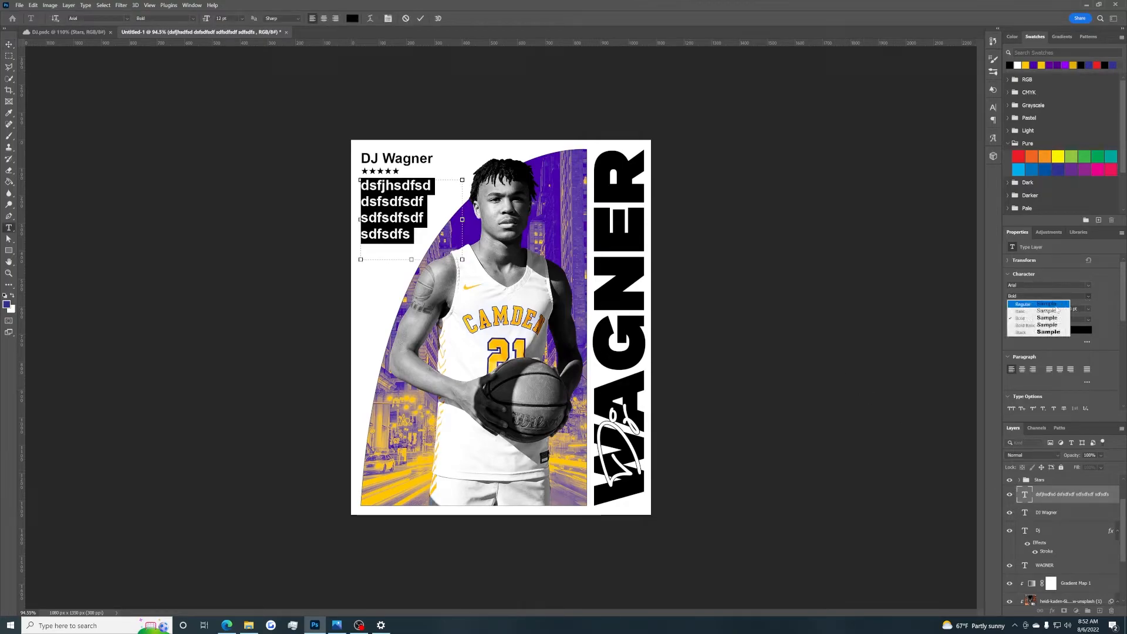
left_click(1033, 304)
left_click(1041, 309)
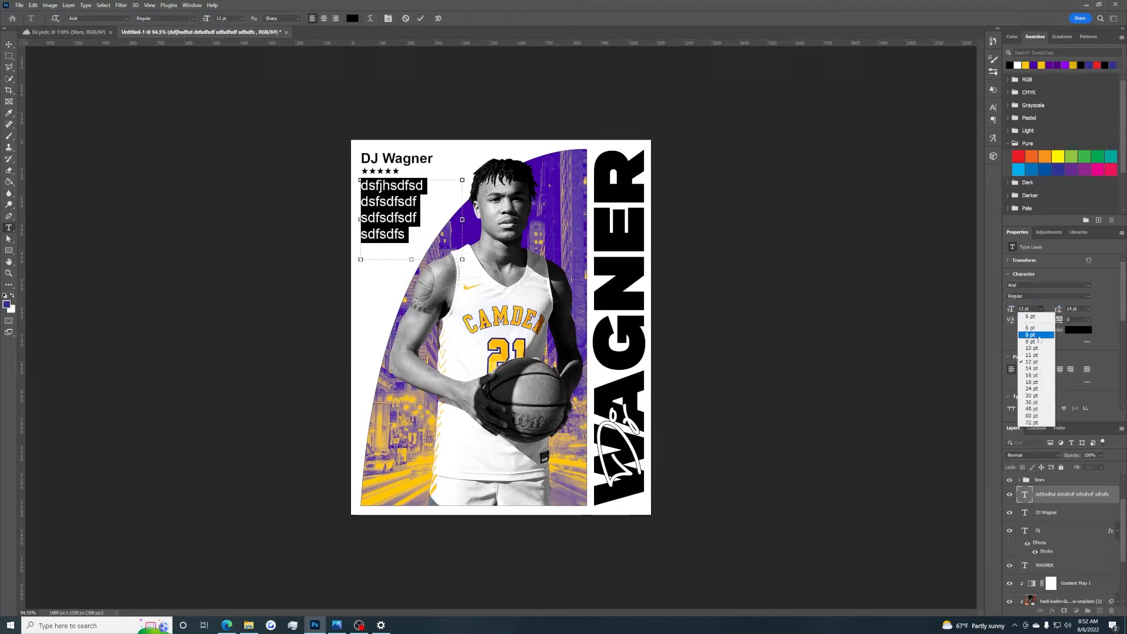
left_click(1031, 328)
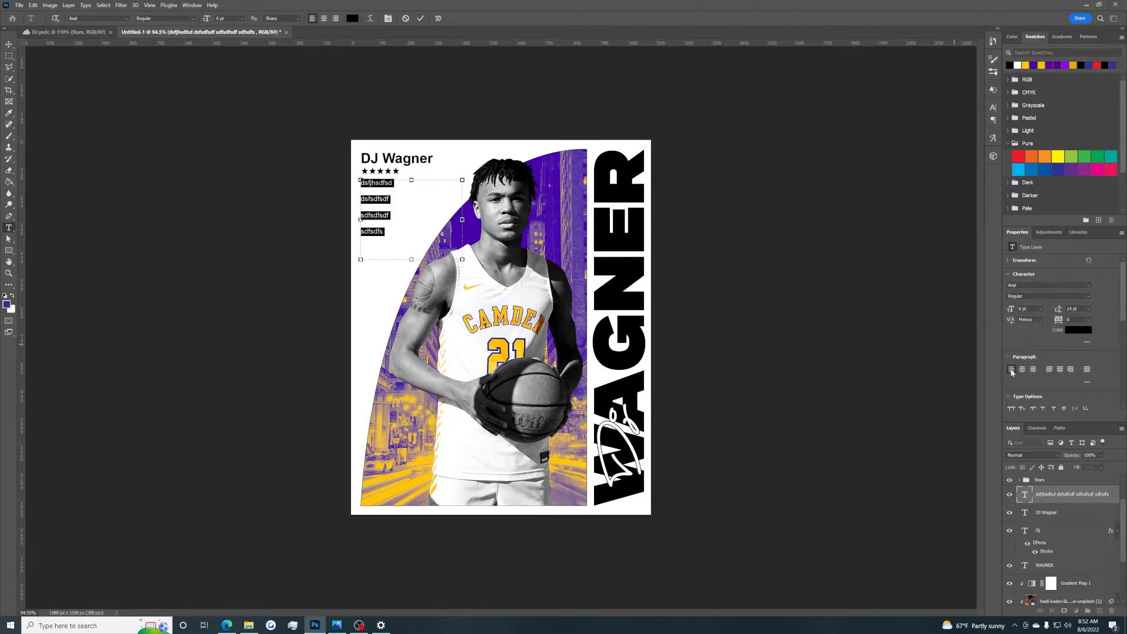
left_click_drag(1059, 310, 1055, 310)
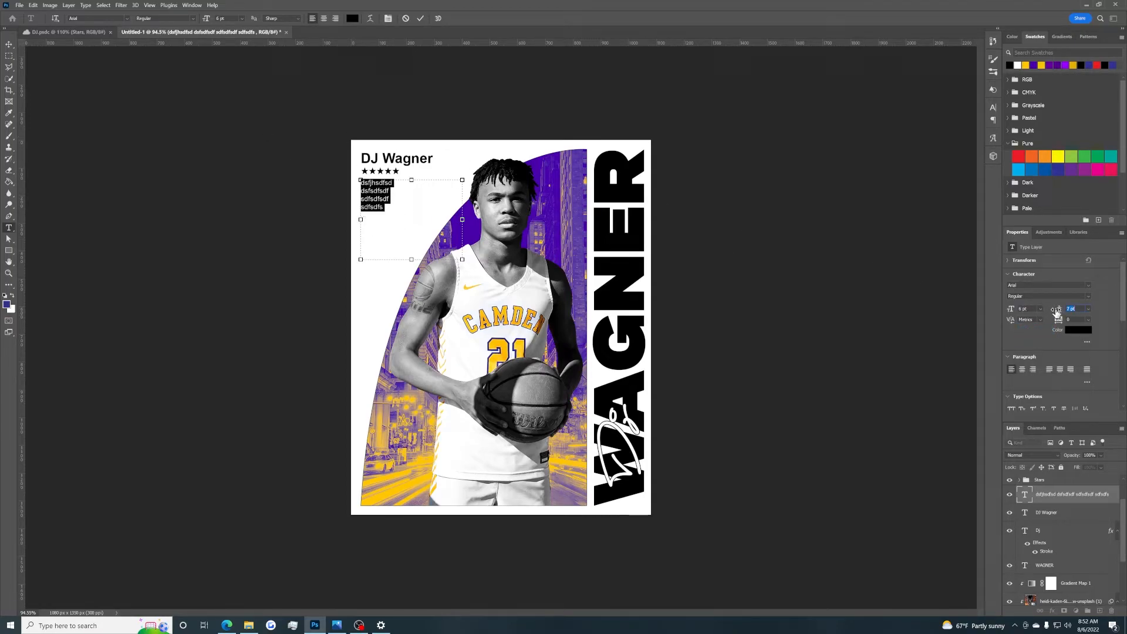
left_click(9, 44)
left_click_drag(376, 199, 379, 200)
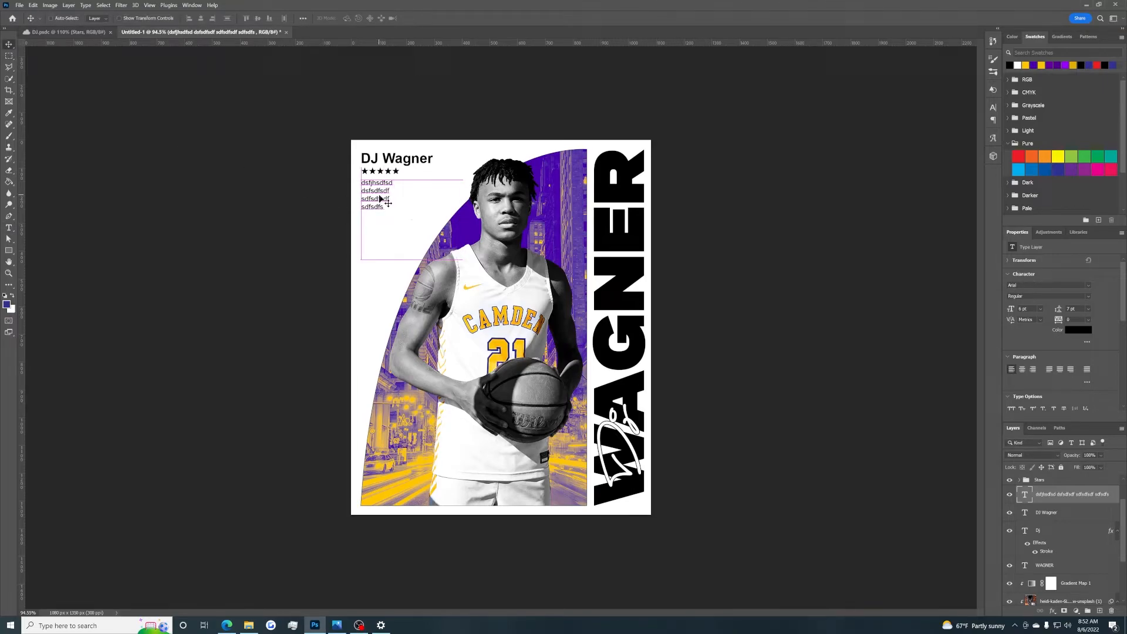
scroll(471, 186, "down", 2)
scroll(471, 186, "down", 1)
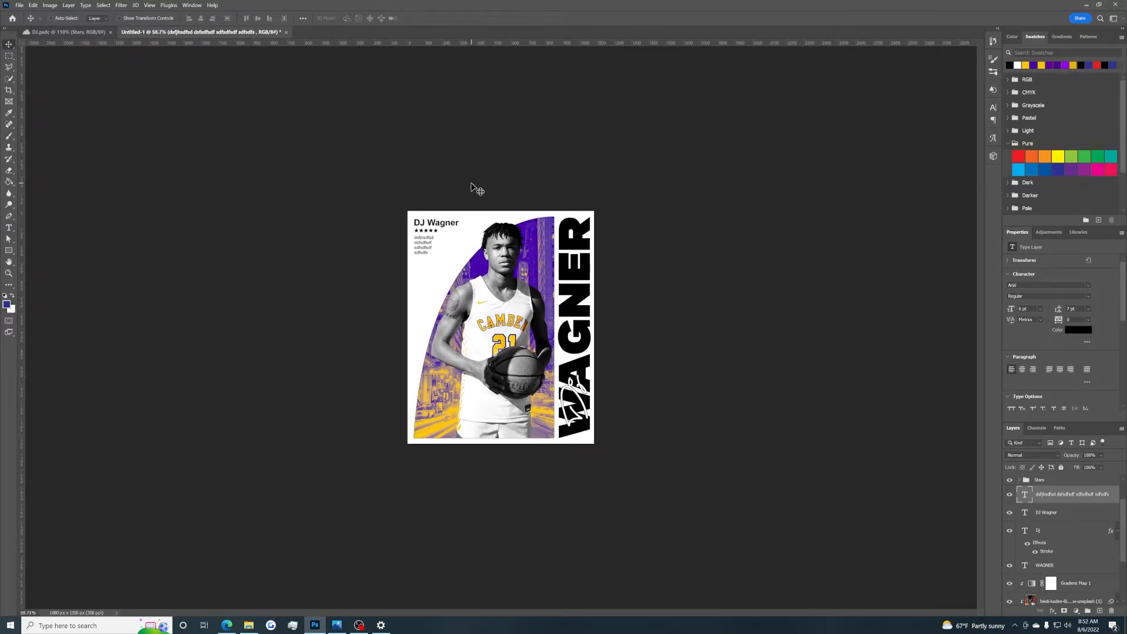
scroll(471, 186, "up", 3)
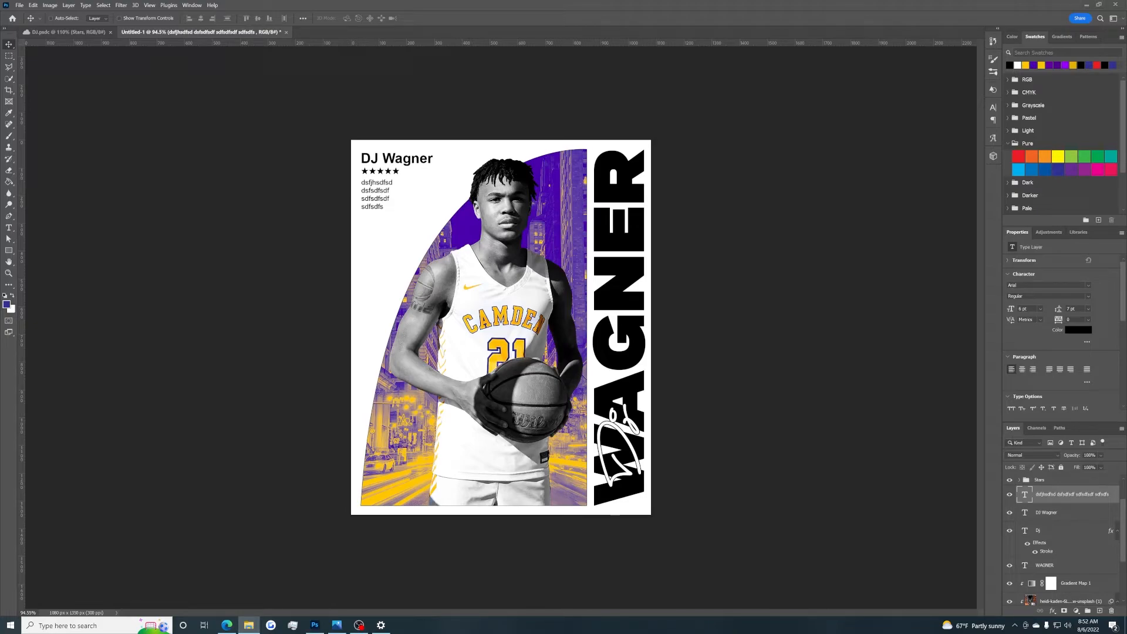
Step: Place the black speckled texture image on the poster, rotate it 90°, and scale and center it to cover the whole canvas
left_click_drag(1126, 376, 466, 369)
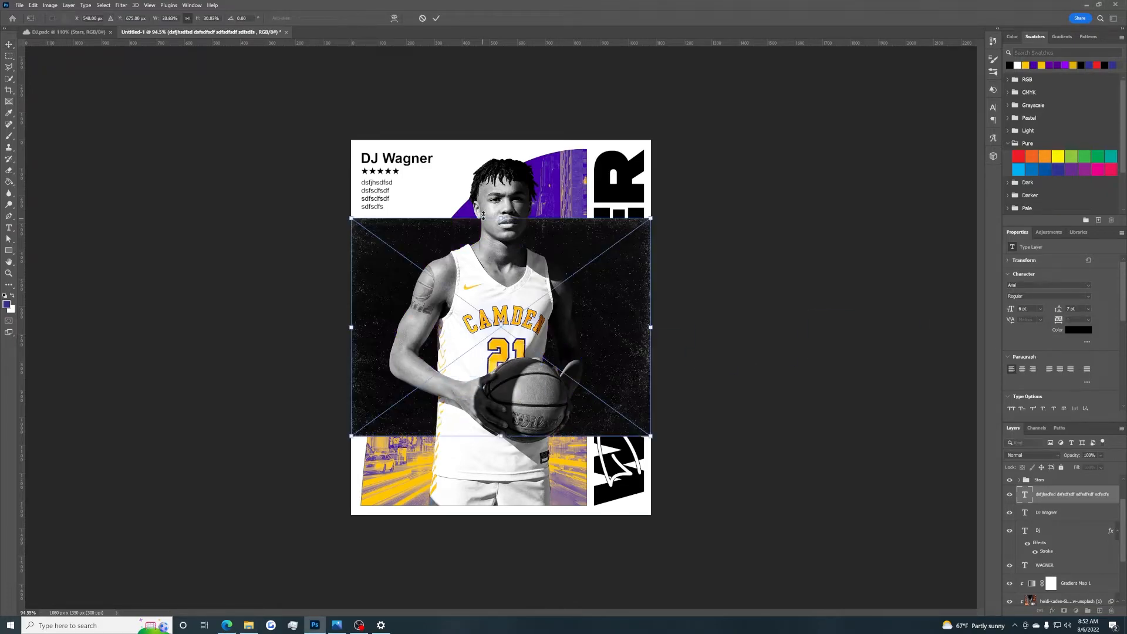
left_click_drag(517, 173, 611, 317)
left_click_drag(611, 177, 650, 121)
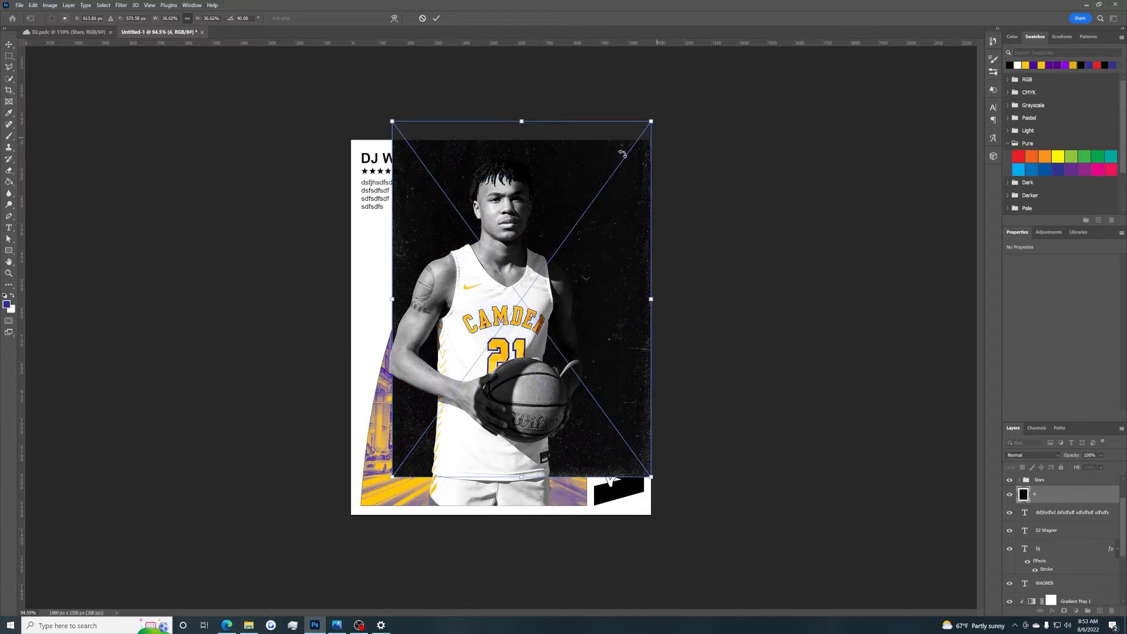
left_click_drag(393, 475, 334, 534)
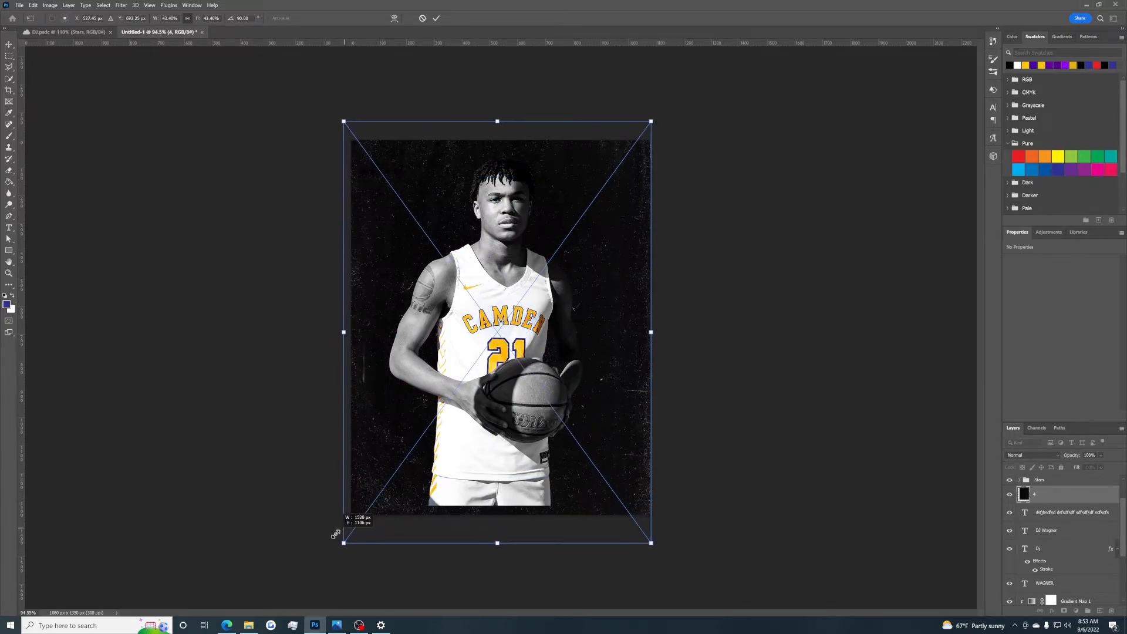
left_click_drag(434, 314, 444, 304)
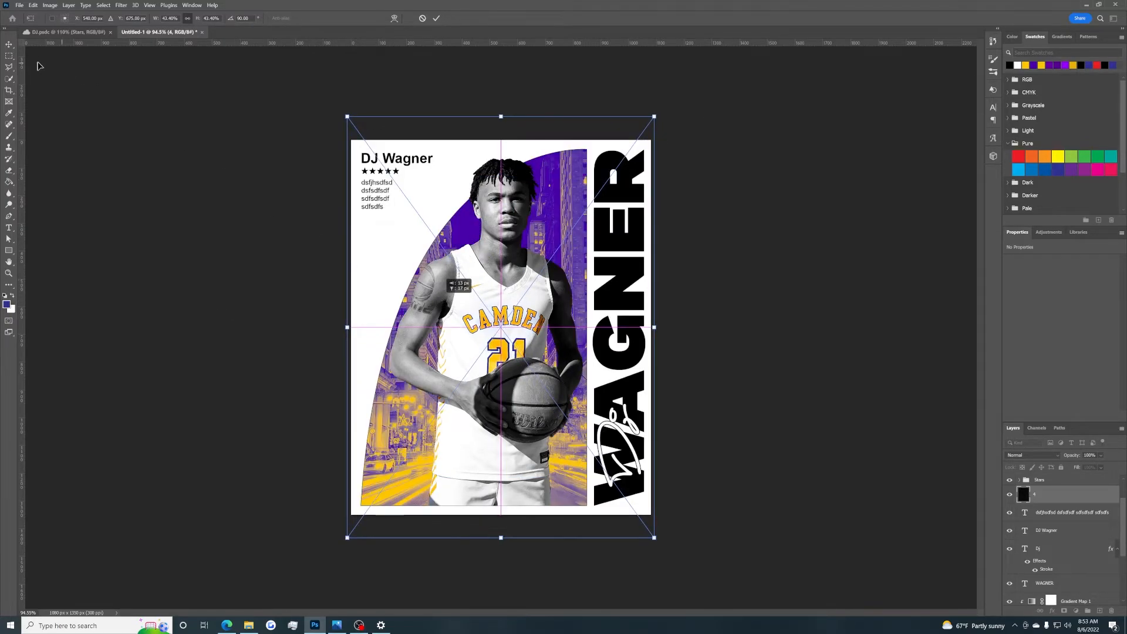
key("Return")
Step: Move the black speckled texture layer above the Stars group, directly beneath the player, and set its blend mode to Exclusion
scroll(1036, 506, "up", 2)
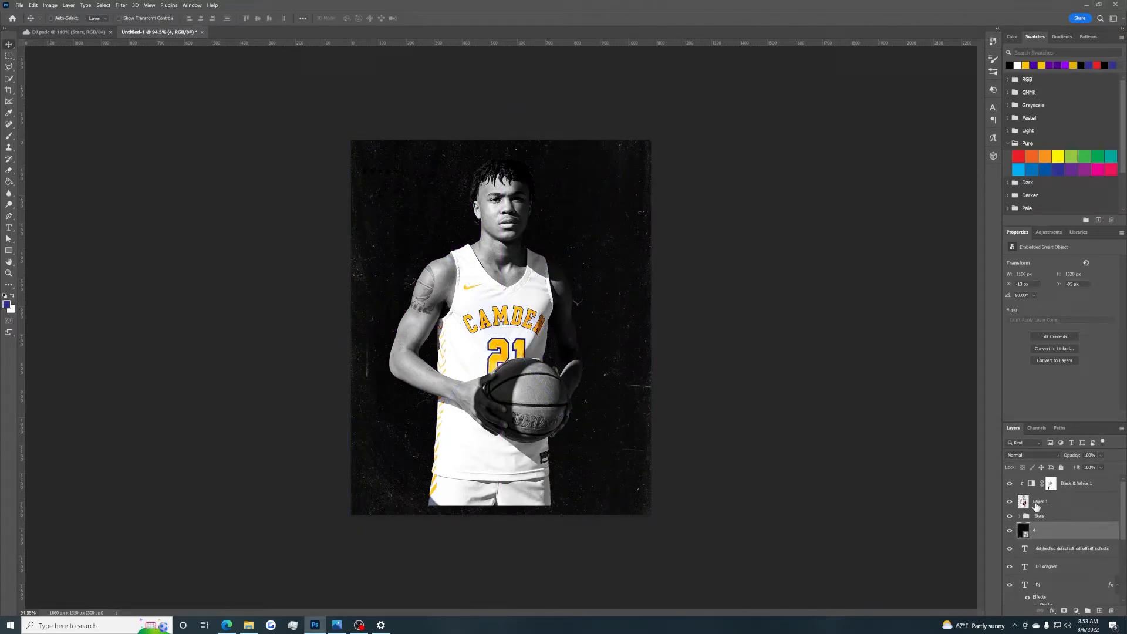
left_click_drag(1067, 539, 1072, 514)
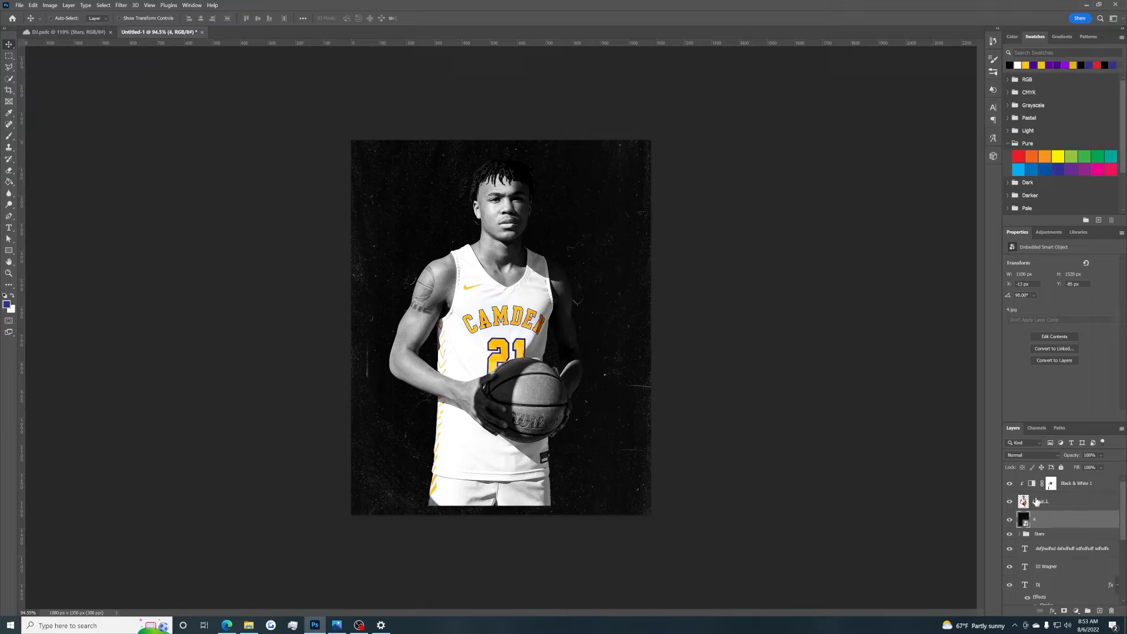
left_click(1051, 458)
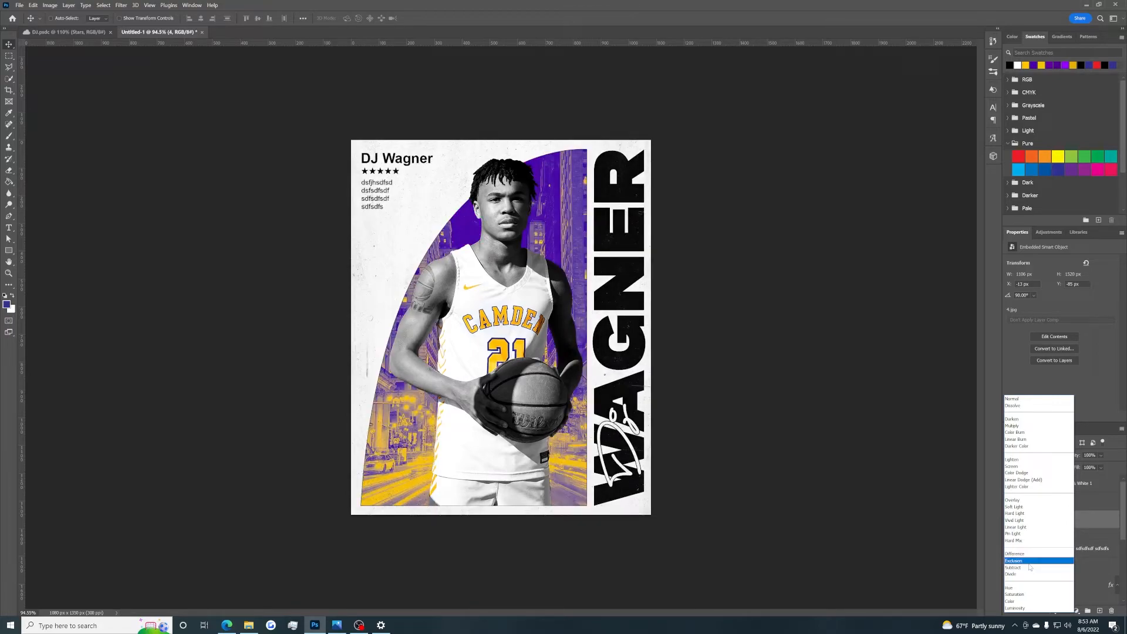
left_click(1027, 561)
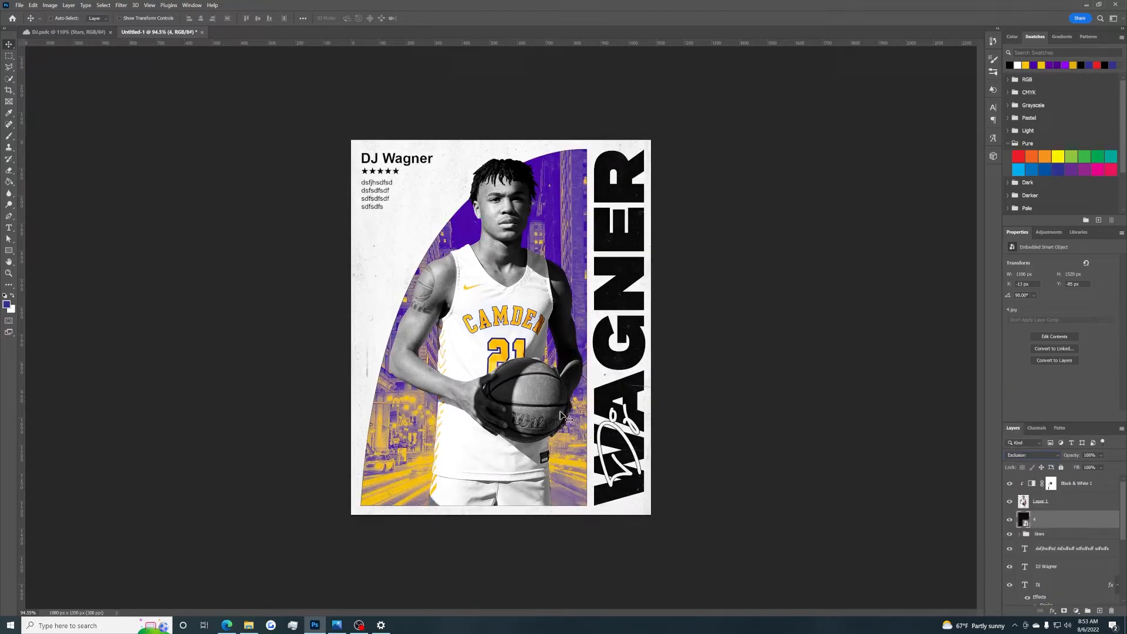
scroll(452, 343, "down", 2)
scroll(459, 348, "up", 2)
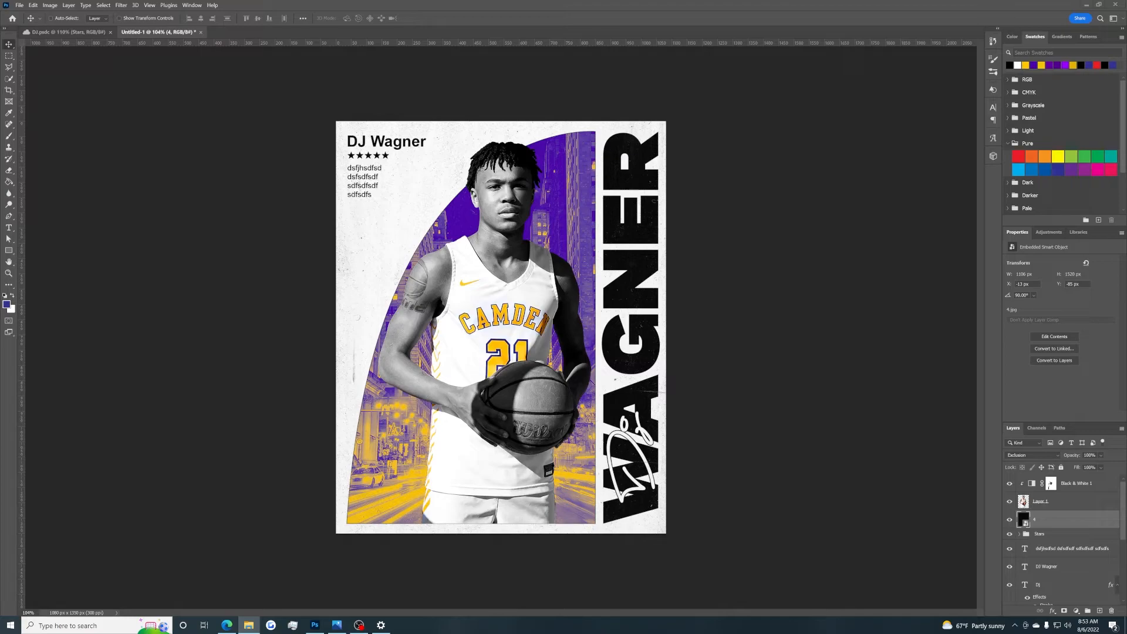
Step: Place the crumpled white paper texture rotated 90° over the whole canvas, with its layer just above the Background at 47% opacity
left_click_drag(601, 377, 515, 406)
left_click_drag(499, 190, 637, 329)
left_click_drag(377, 162, 336, 107)
mouse_move(624, 492)
left_mouse_down()
mouse_move(674, 553)
mouse_move(605, 485)
left_mouse_up()
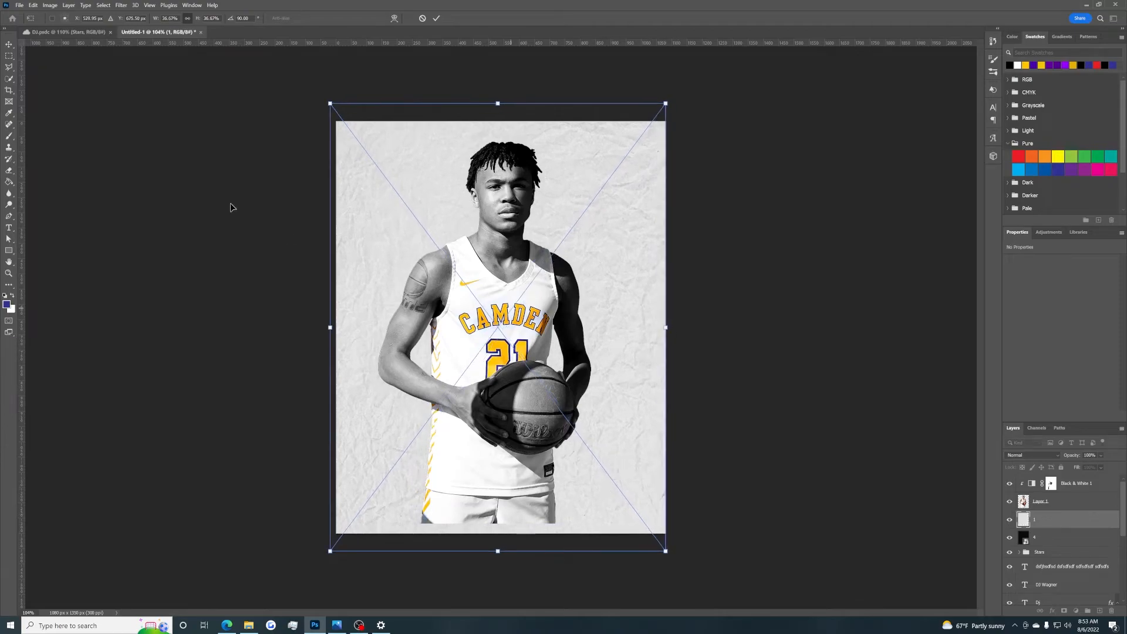
key("Return")
left_click_drag(1034, 521, 1045, 571)
left_click_drag(1076, 456, 1071, 458)
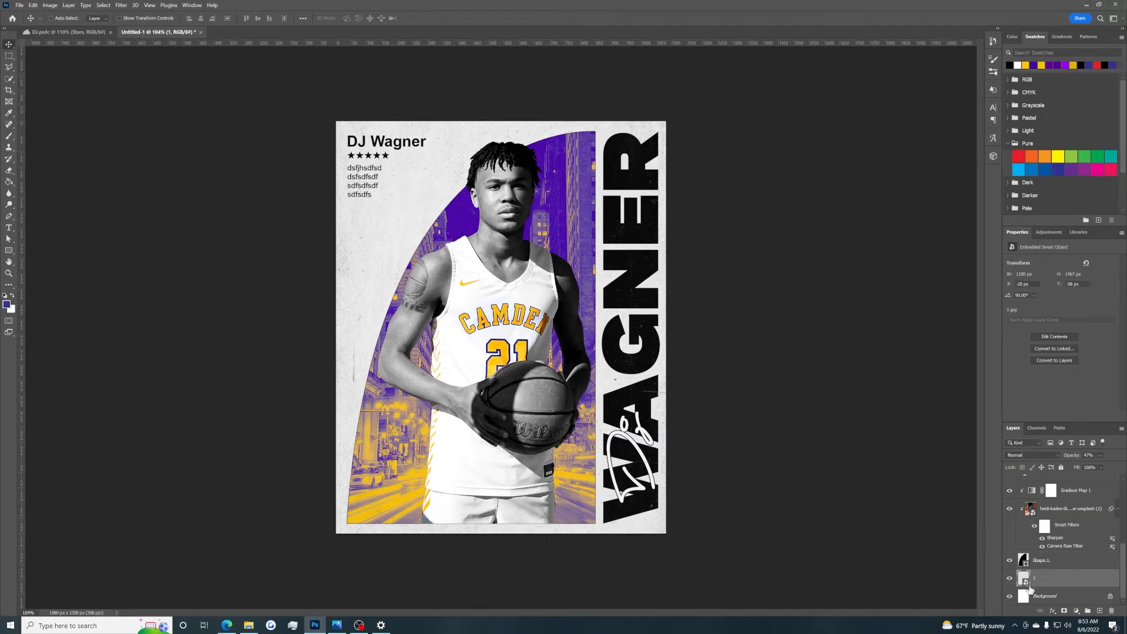
Step: Compare the poster with and without the paper texture and examine the grain up close across the background, player and lettering
left_click(1010, 579)
left_click(1011, 579)
left_click(1011, 579)
left_click(1011, 579)
scroll(365, 313, "up", 8)
scroll(365, 313, "down", 9)
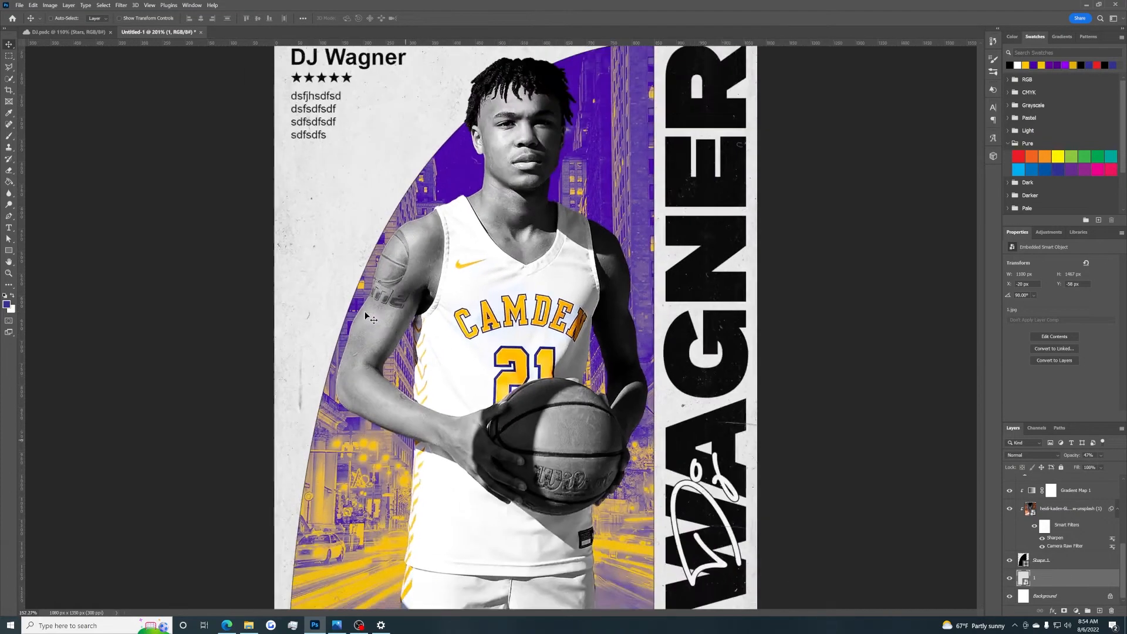
scroll(365, 312, "up", 1)
scroll(405, 286, "up", 5)
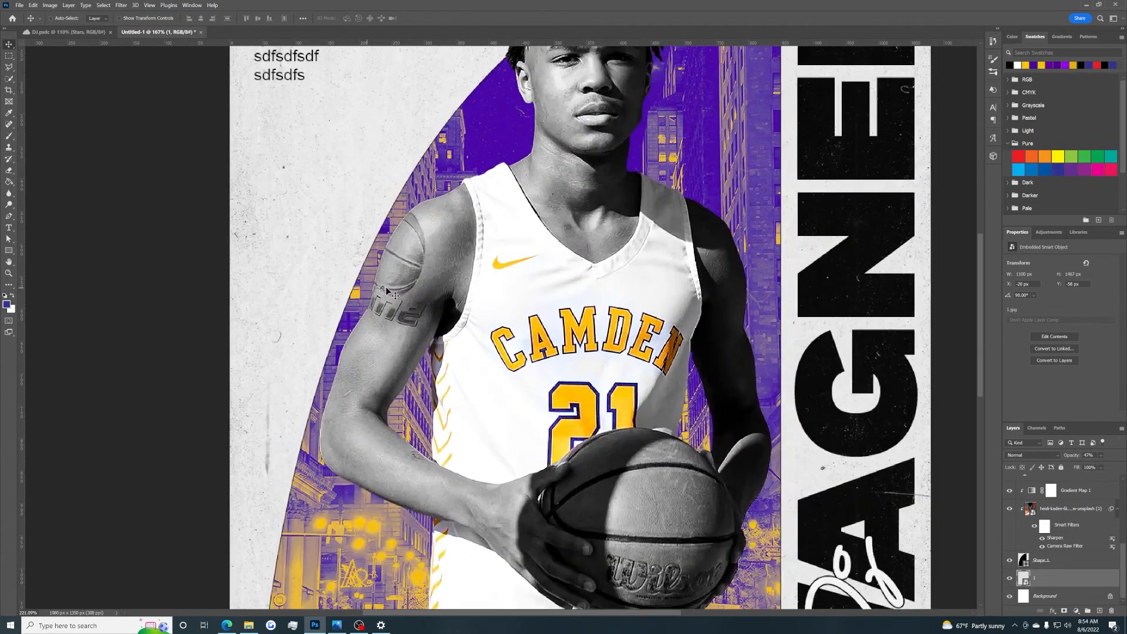
scroll(306, 279, "down", 5)
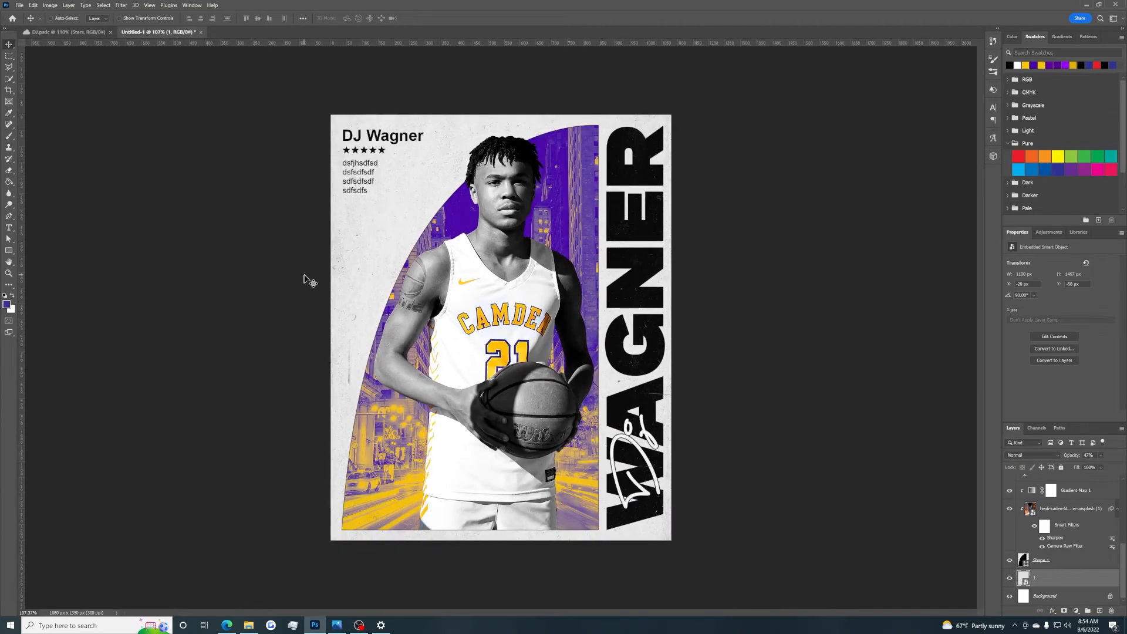
Step: Stamp all visible layers into a new merged layer above the Black & White 1 adjustment
scroll(1062, 510, "up", 5)
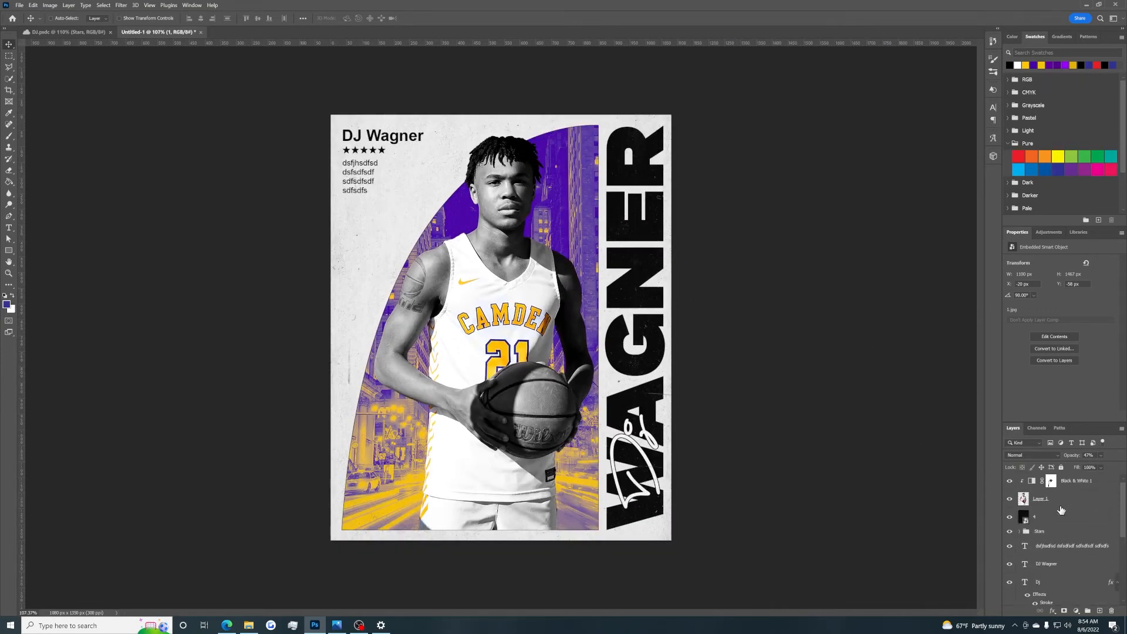
left_click(1062, 482)
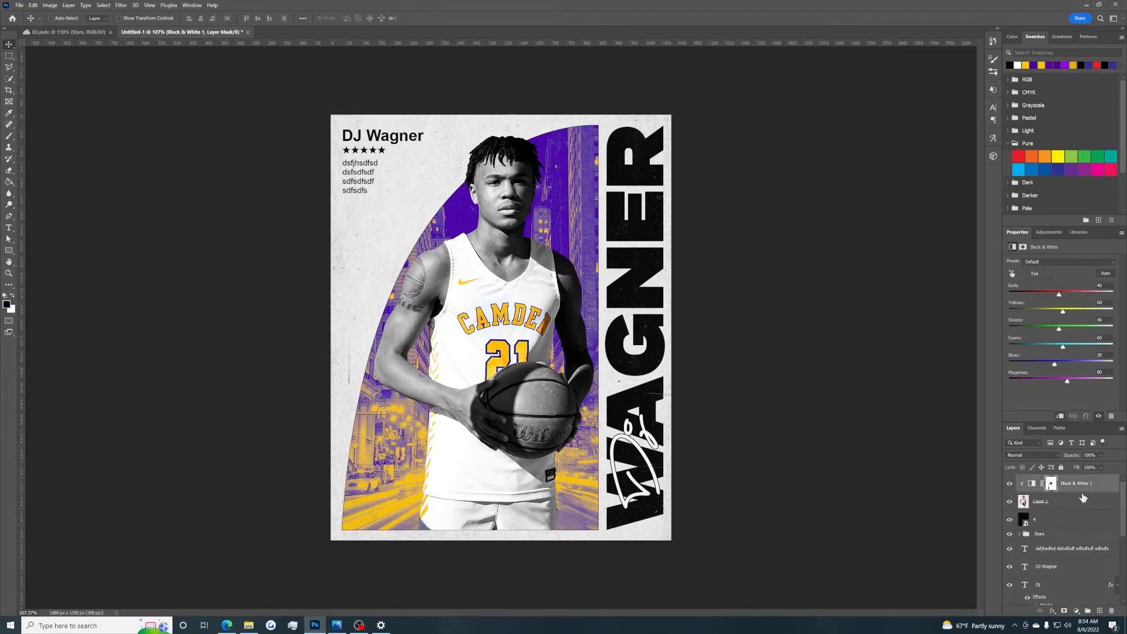
left_click(1114, 625)
left_click(1099, 573)
key("ctrl+shift+alt+e")
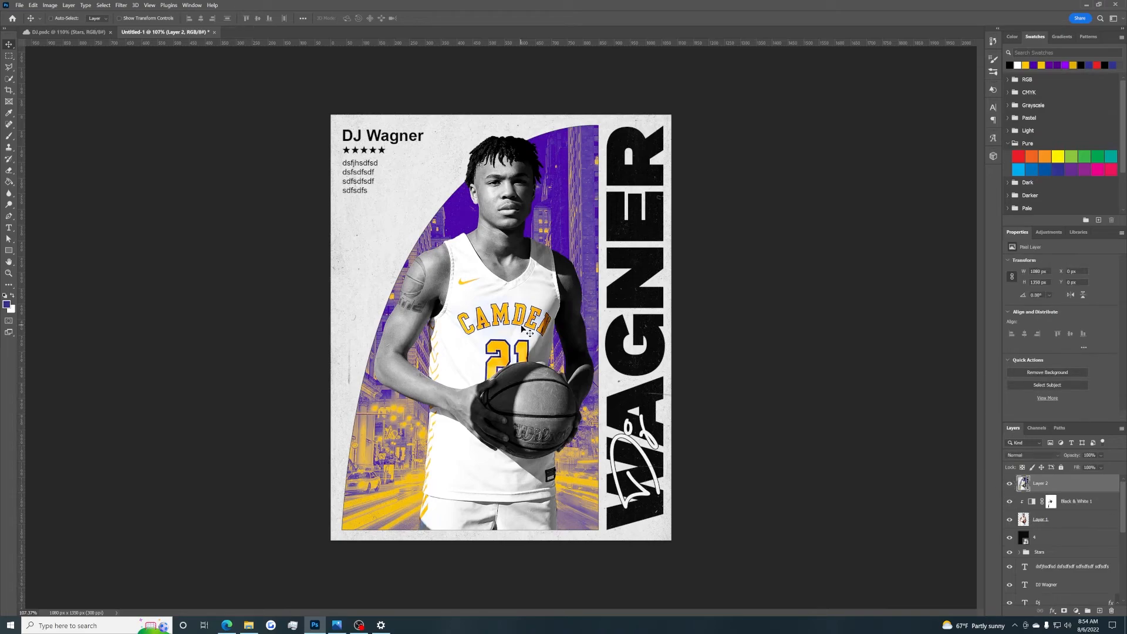
Step: Add Gaussian, monochromatic noise of about 4% to the merged layer and compare the poster with and without it
left_click(119, 6)
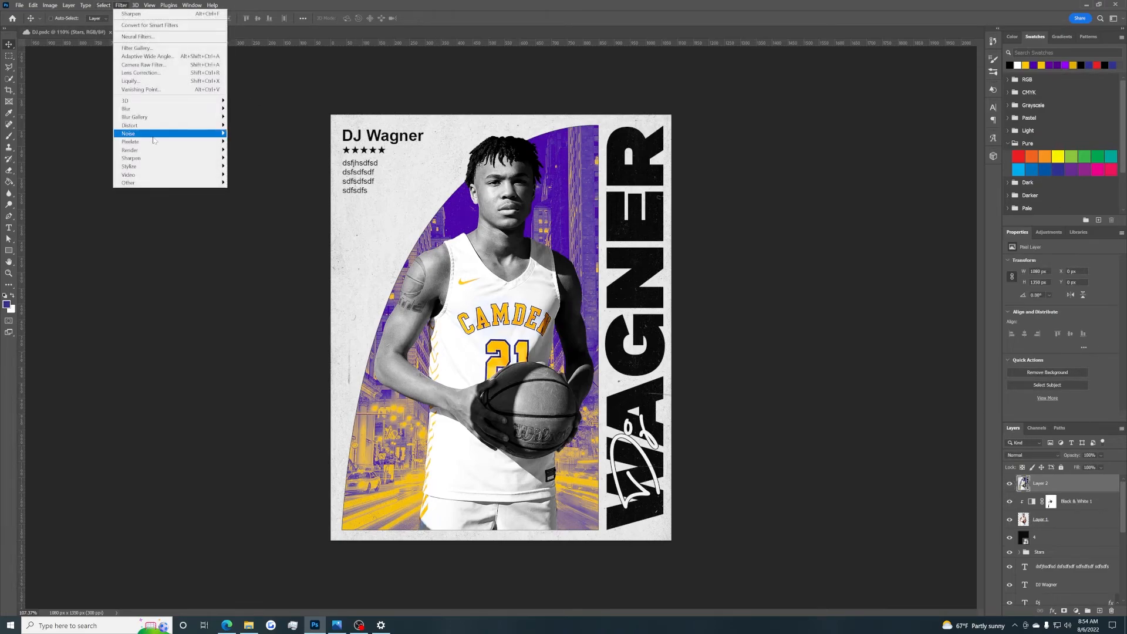
left_click(247, 133)
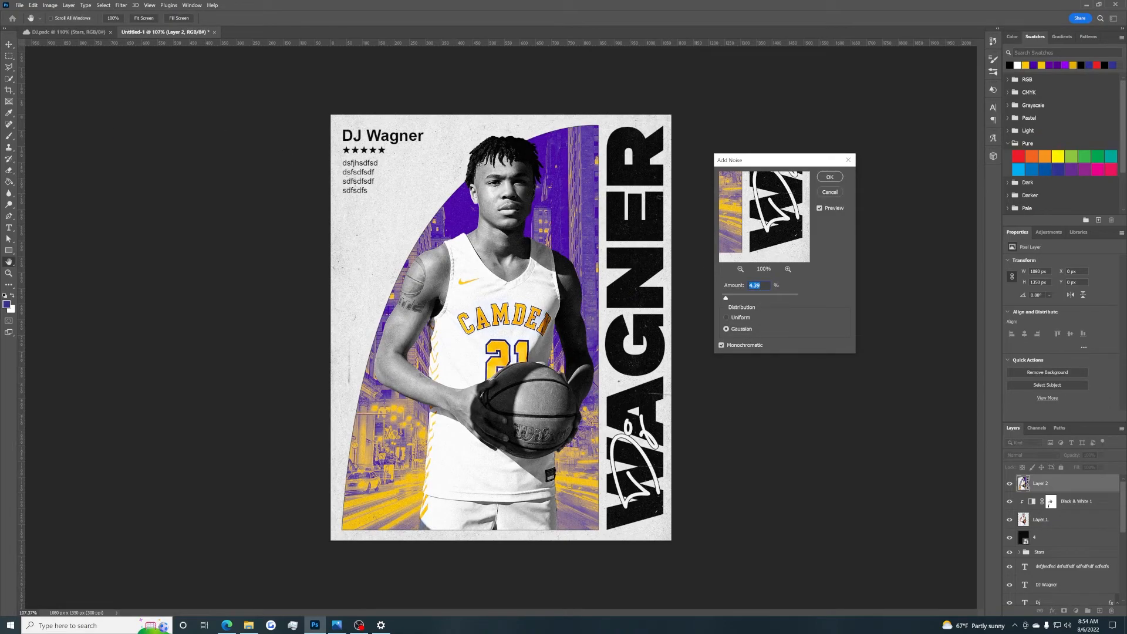
left_click(829, 177)
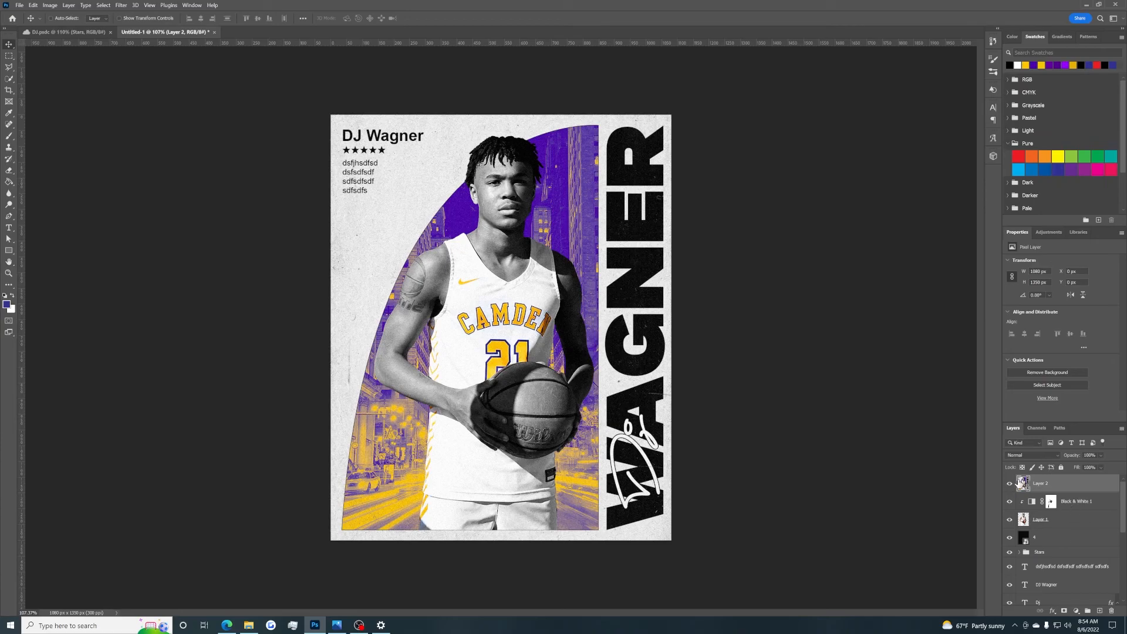
left_click(1010, 485)
left_click(1010, 485)
left_click(1011, 485)
scroll(399, 294, "up", 3)
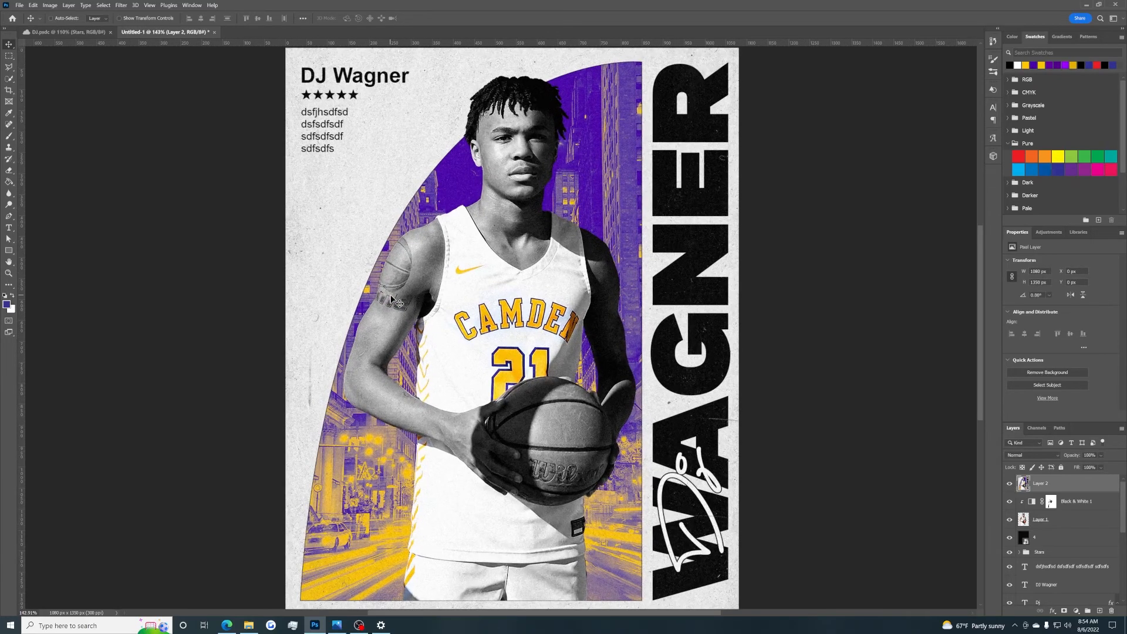
scroll(393, 301, "down", 3)
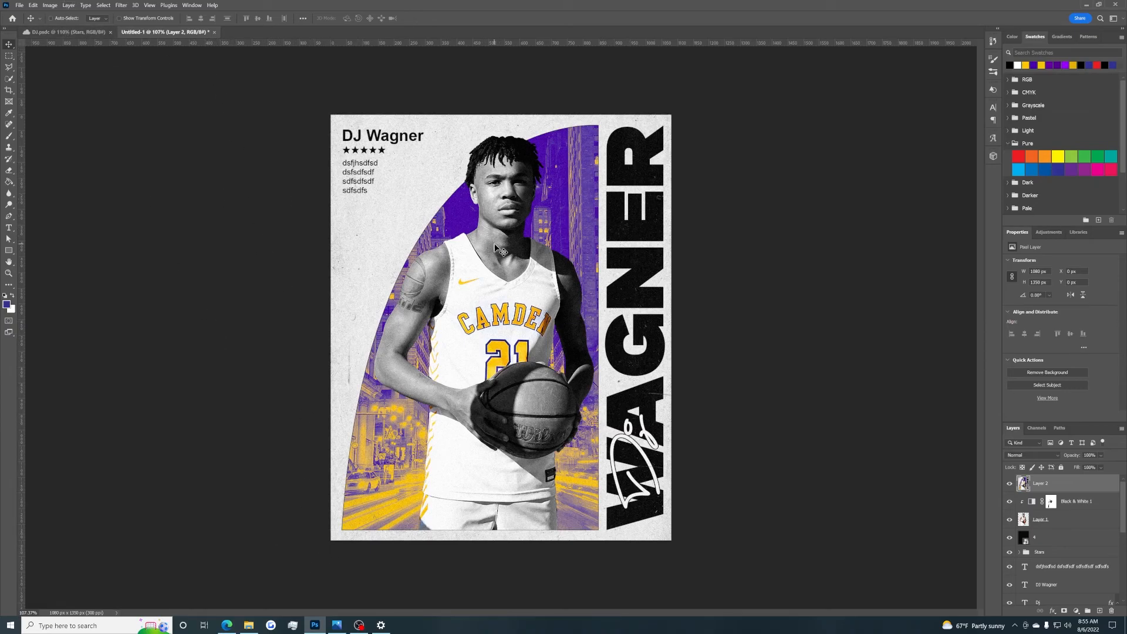
Step: Compare the new poster with the original DJ.psdc design, checking the layout, colours, text and texture, and finish on the new poster
left_click(77, 32)
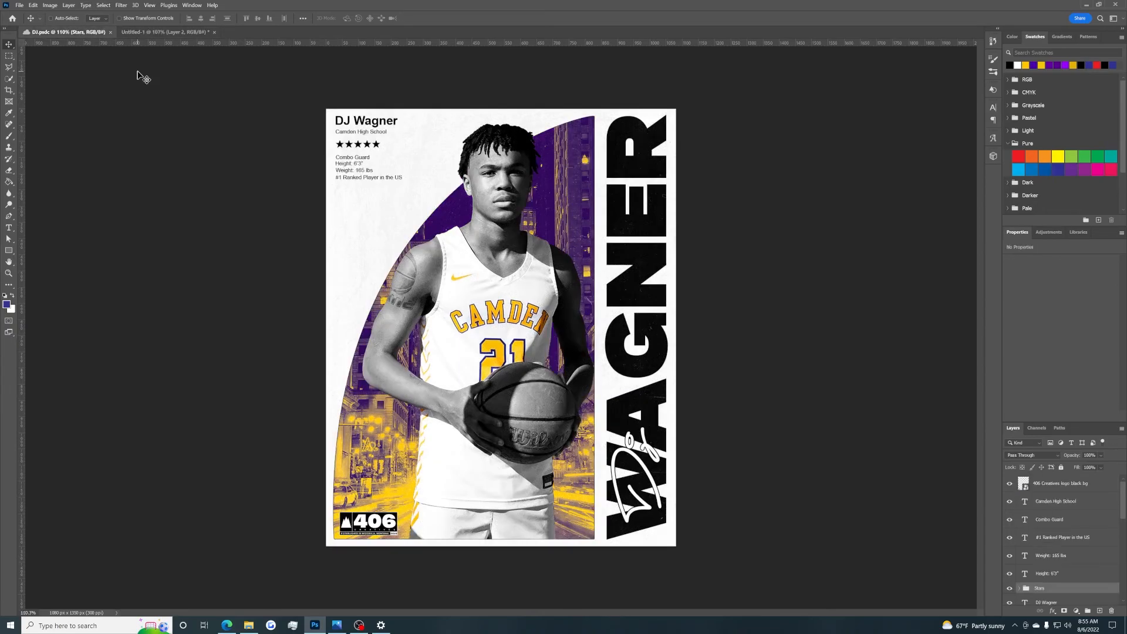
left_click(157, 32)
left_click(76, 32)
left_click(159, 31)
left_click(90, 32)
left_click(156, 33)
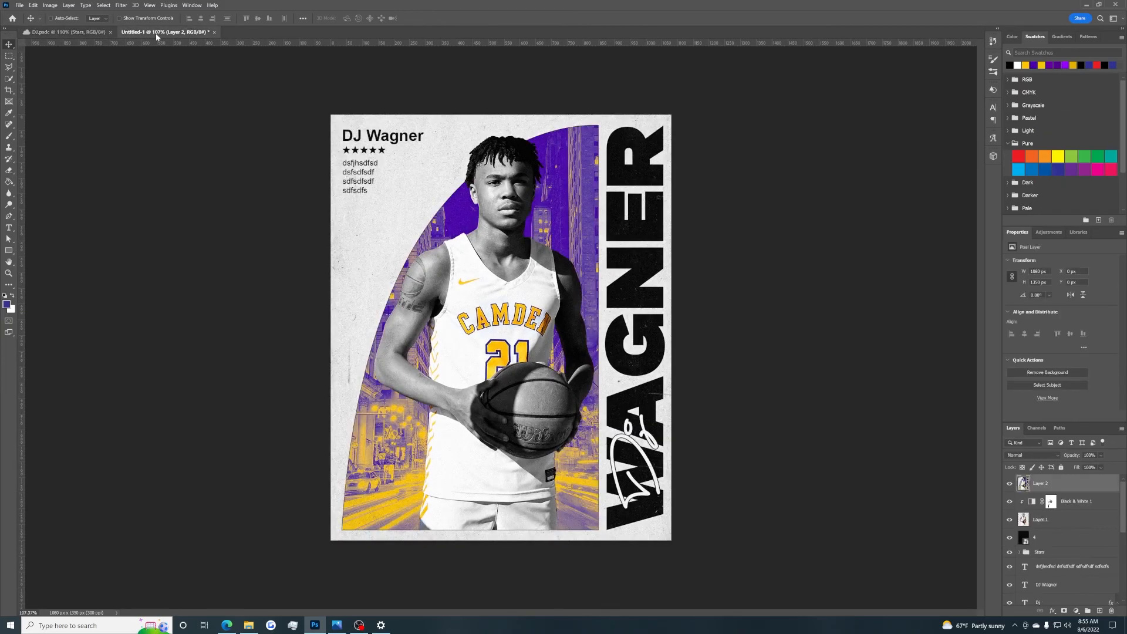
left_click(100, 33)
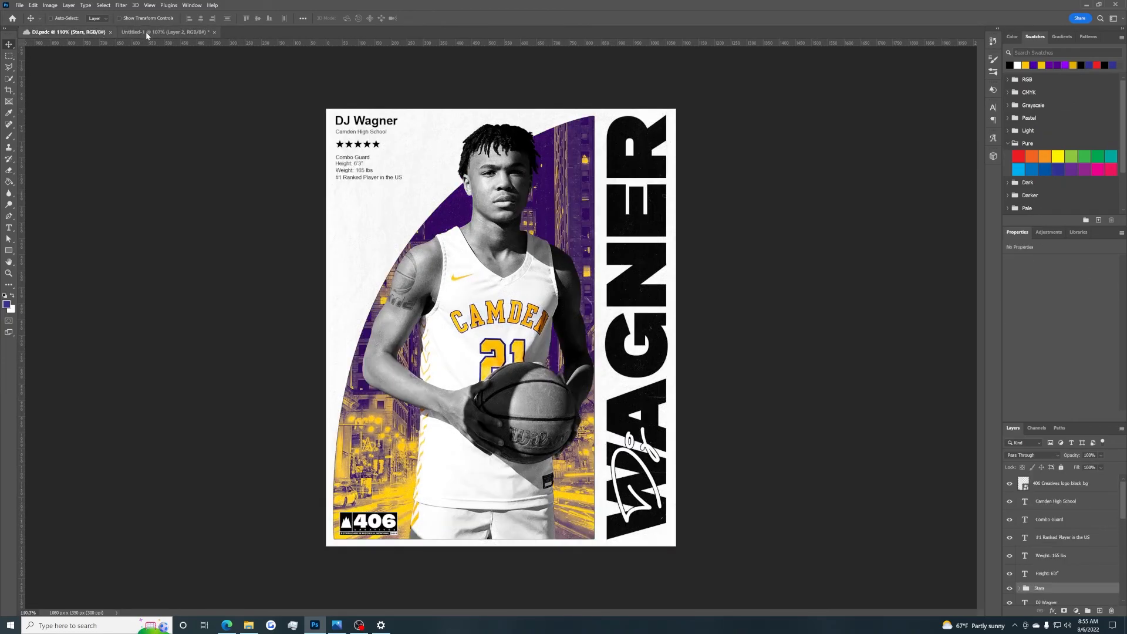
left_click(146, 33)
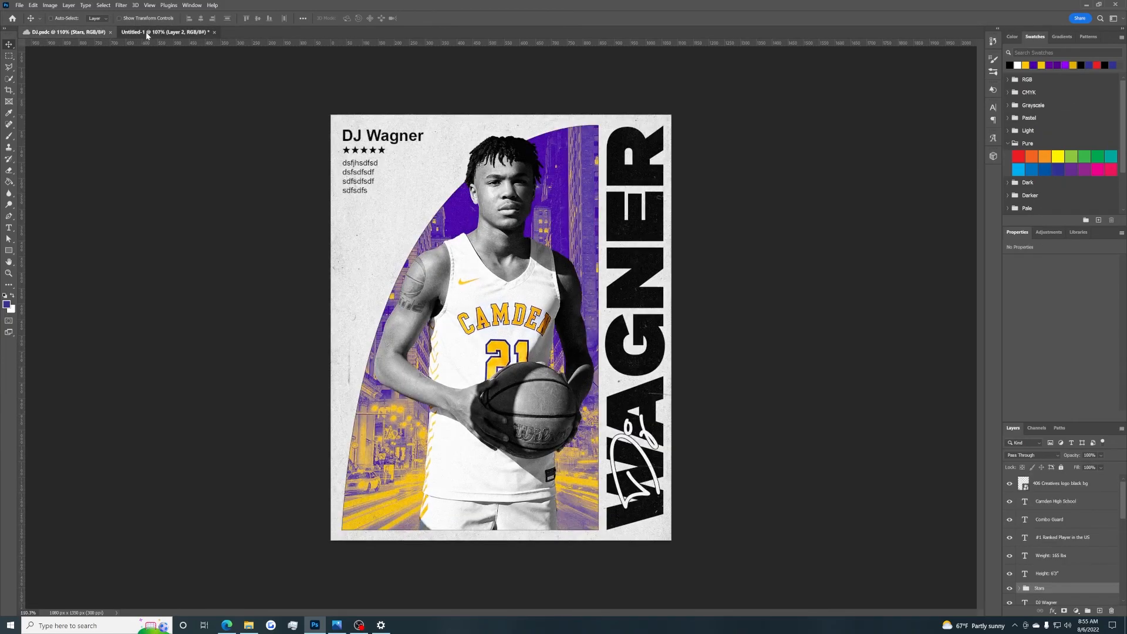
left_click(90, 34)
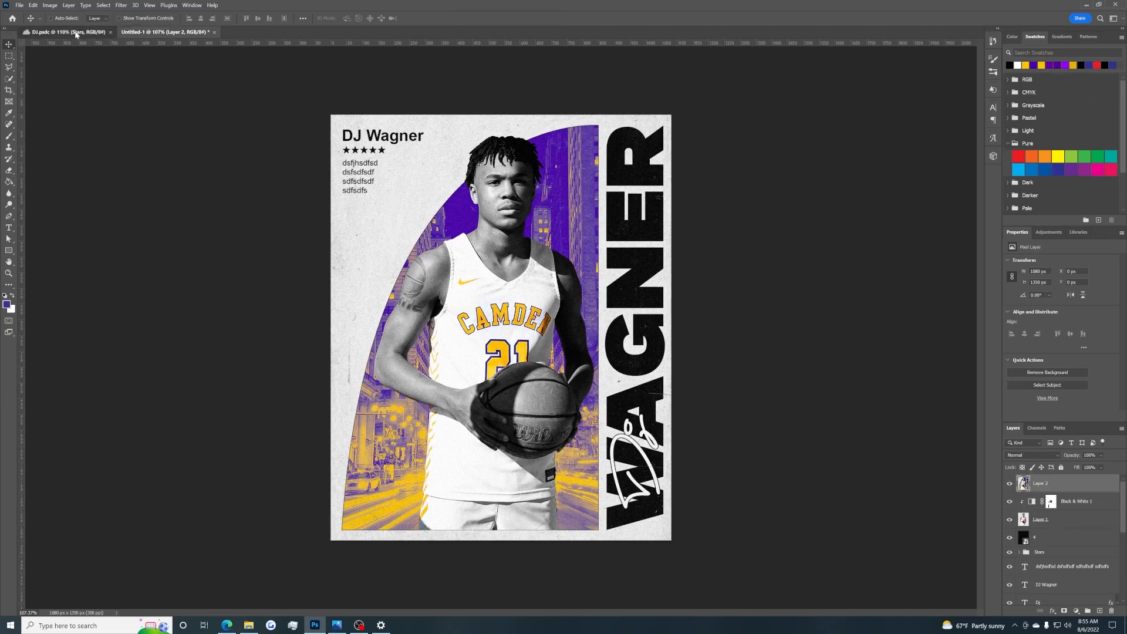
left_click(152, 31)
left_click(95, 34)
left_click(152, 32)
scroll(350, 201, "up", 1)
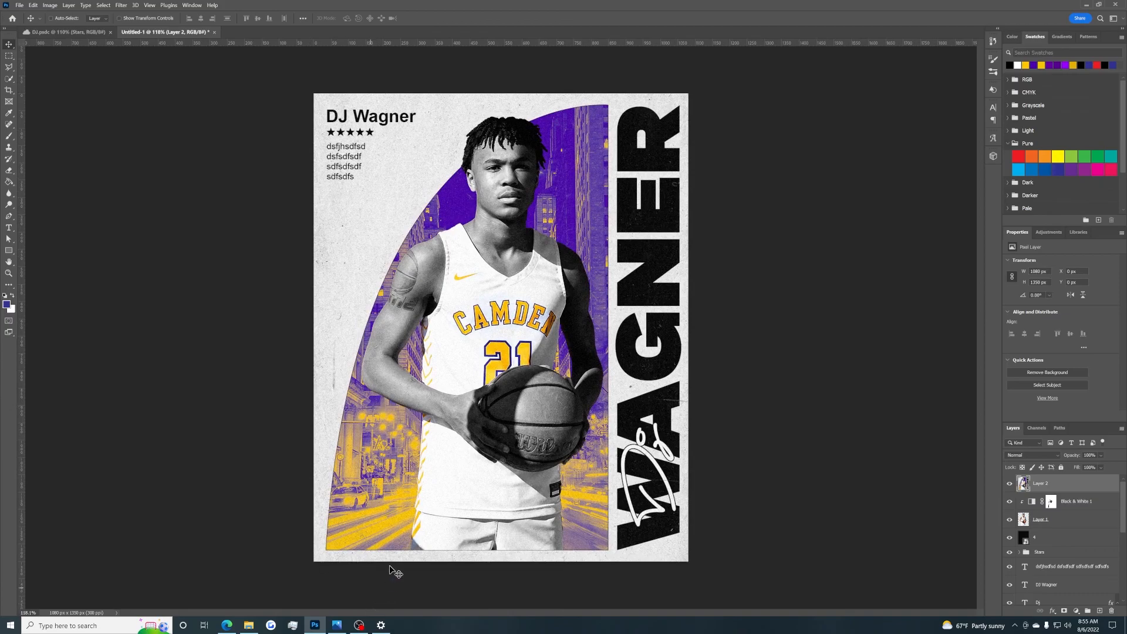
mouse_move(359, 624)
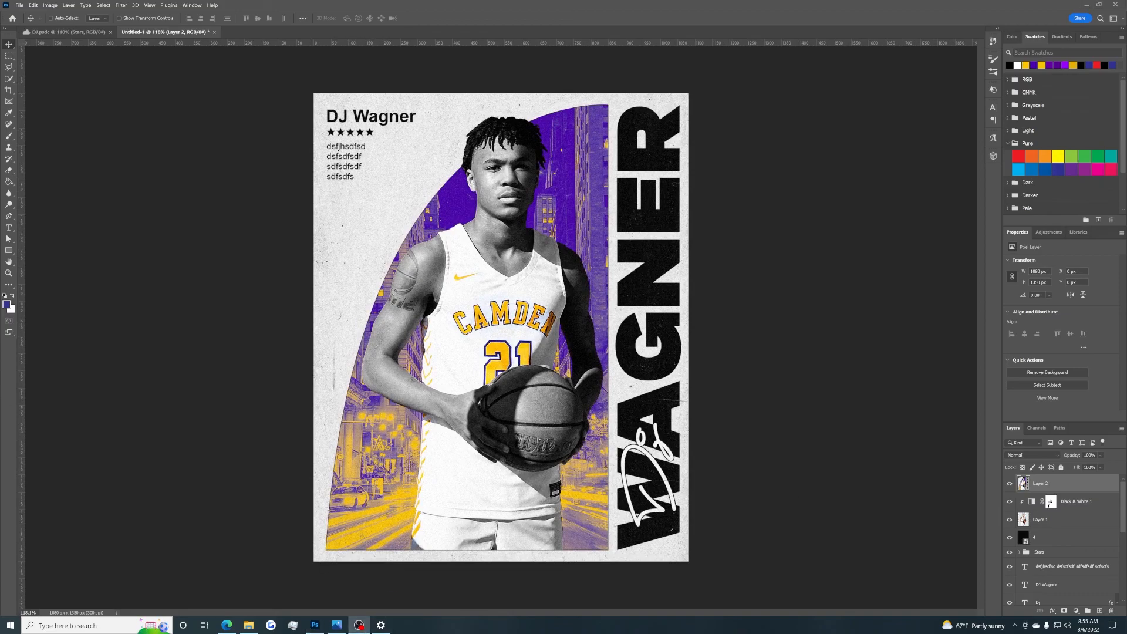